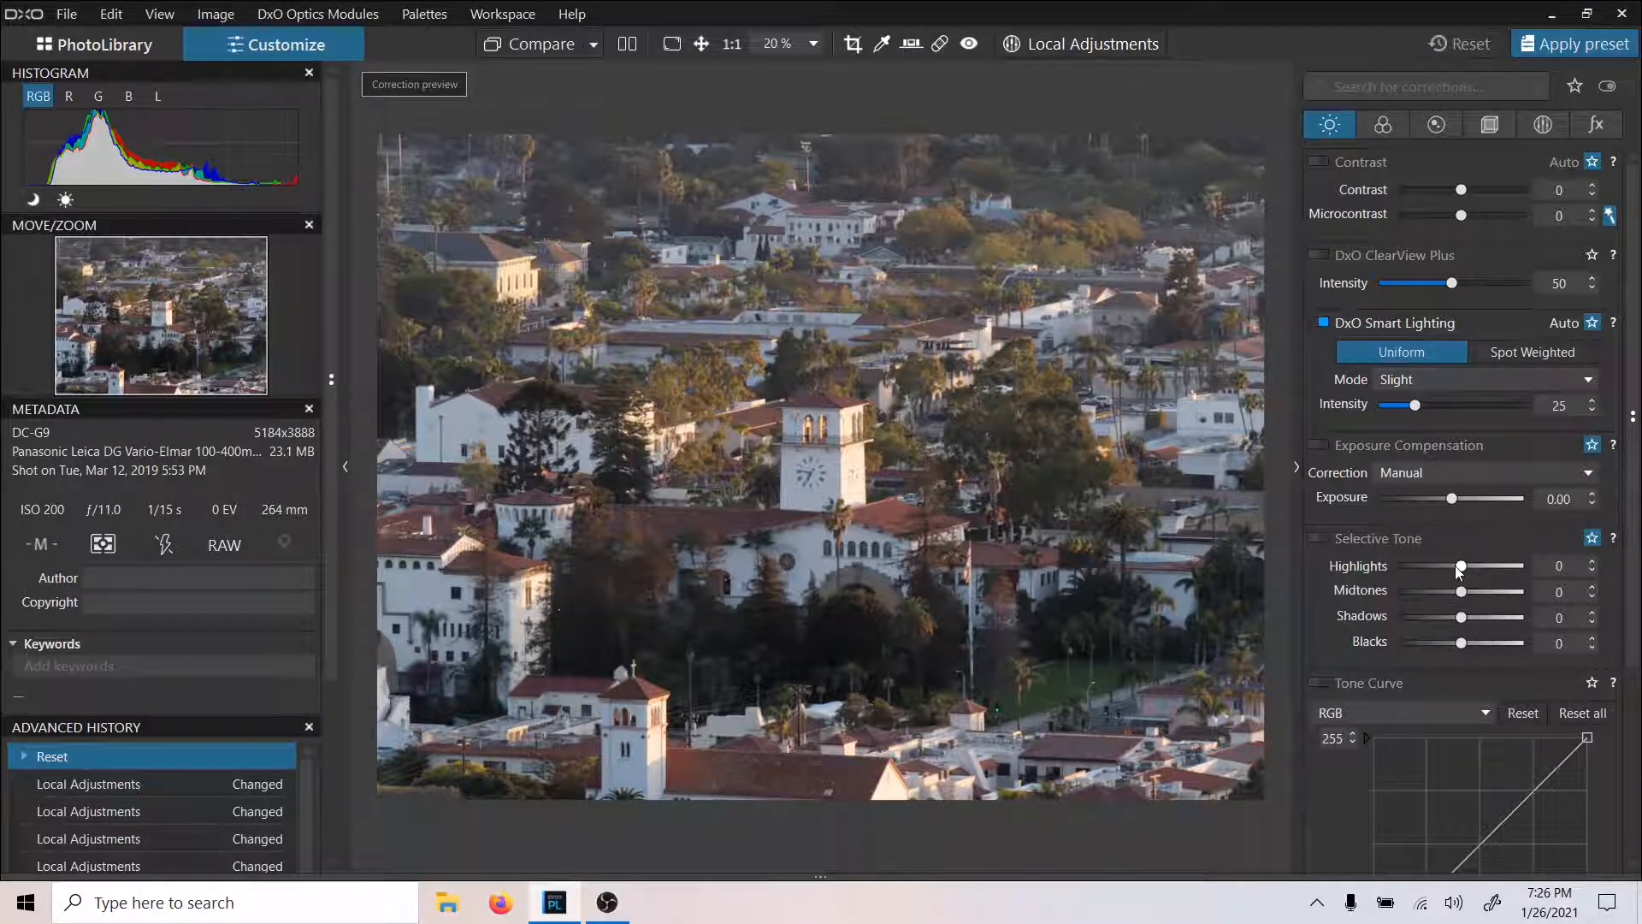
Set Selective Tone highlights to -55, shadows to 5 and midtones to -10, and raise contrast to 15 with microcontrast at 16.
left_click_drag(1462, 566, 1430, 572)
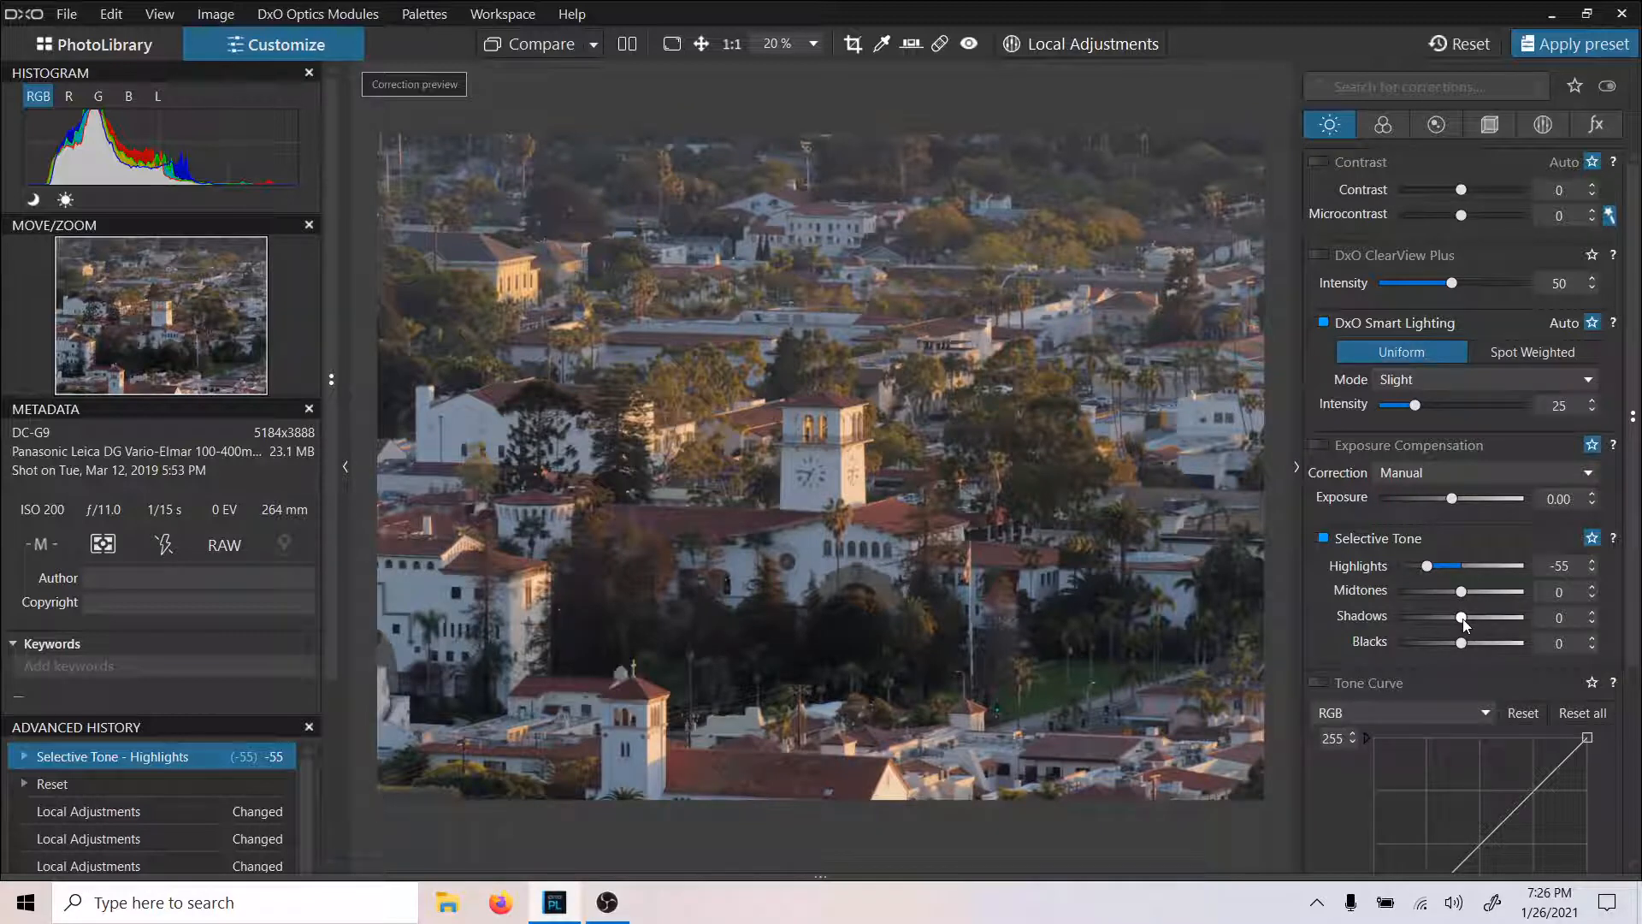
left_click_drag(1463, 622, 1465, 627)
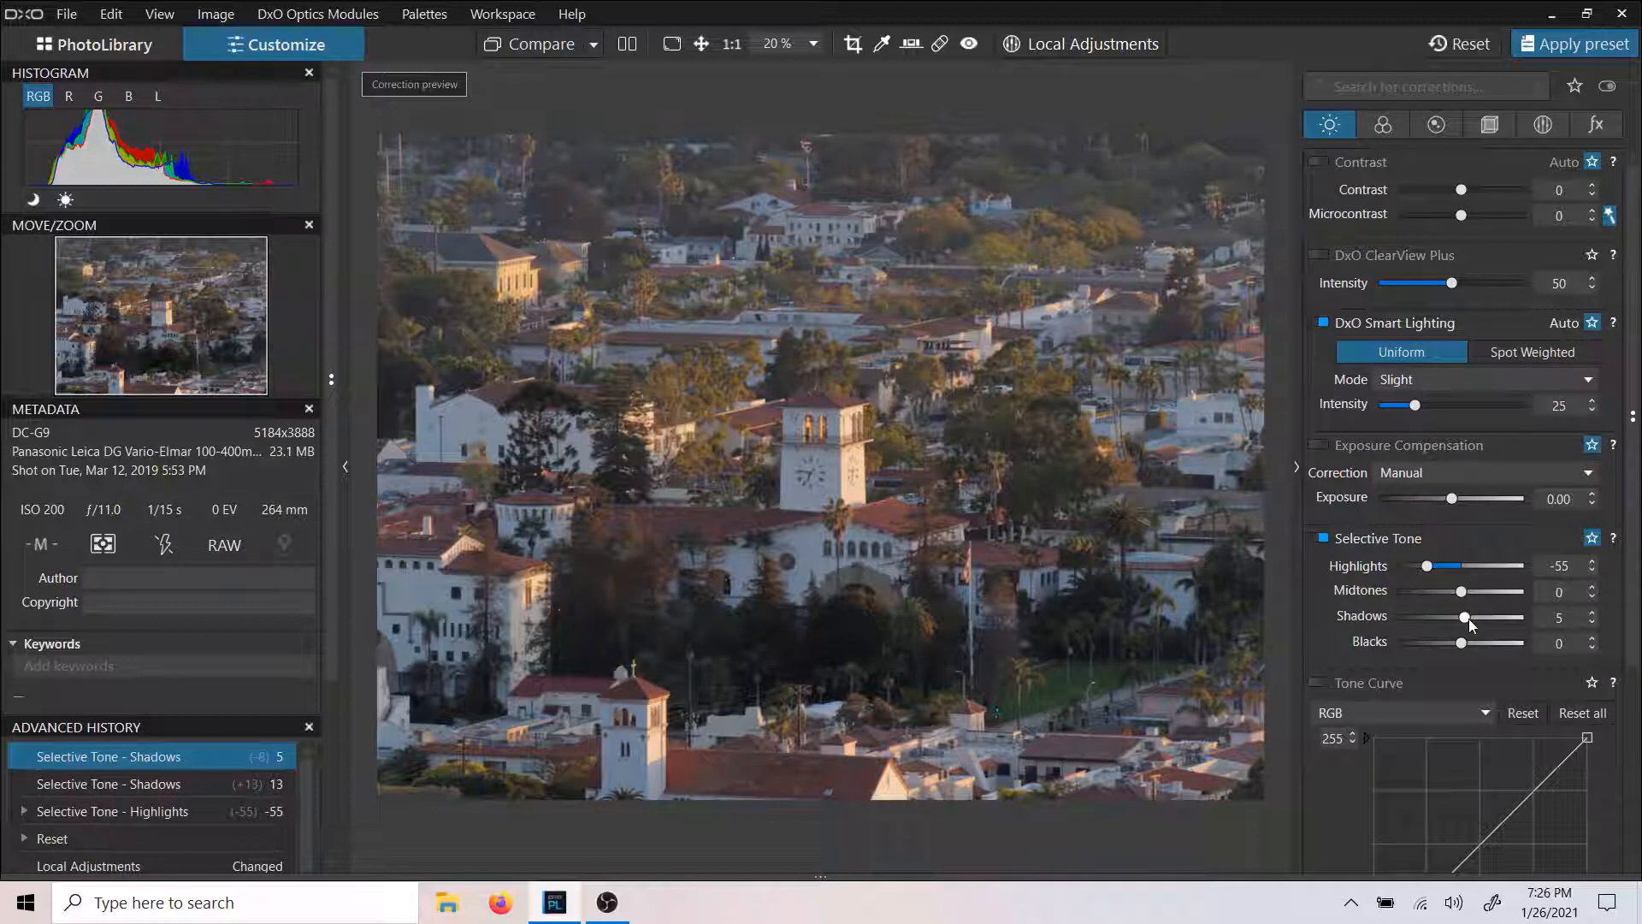
left_click_drag(1462, 597, 1456, 597)
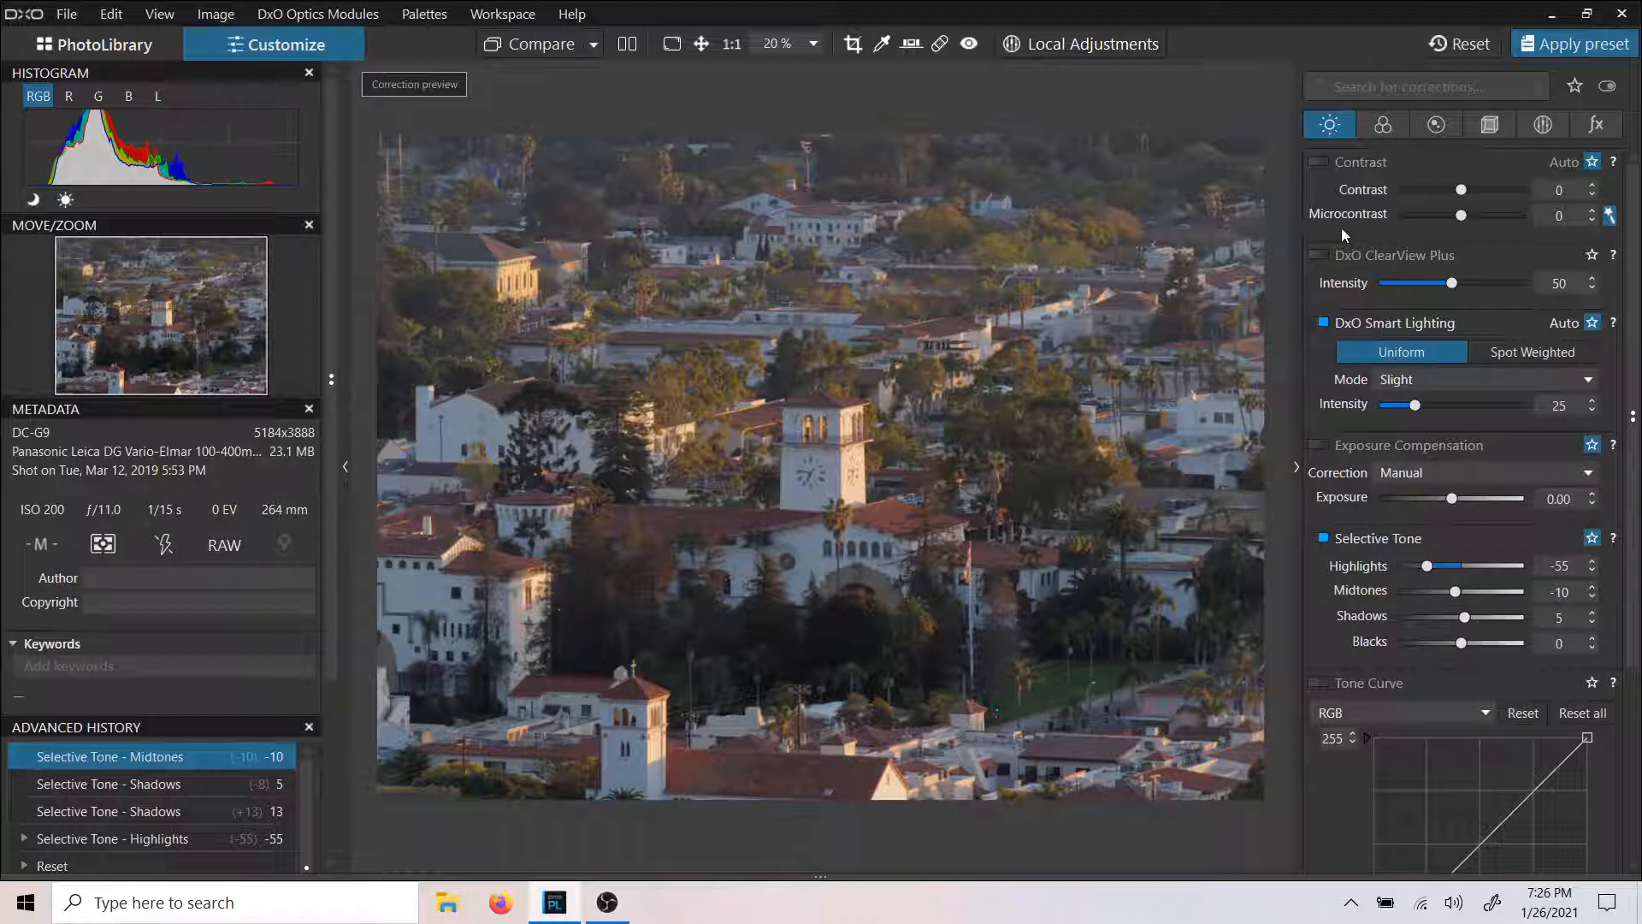
left_click_drag(1466, 188, 1473, 193)
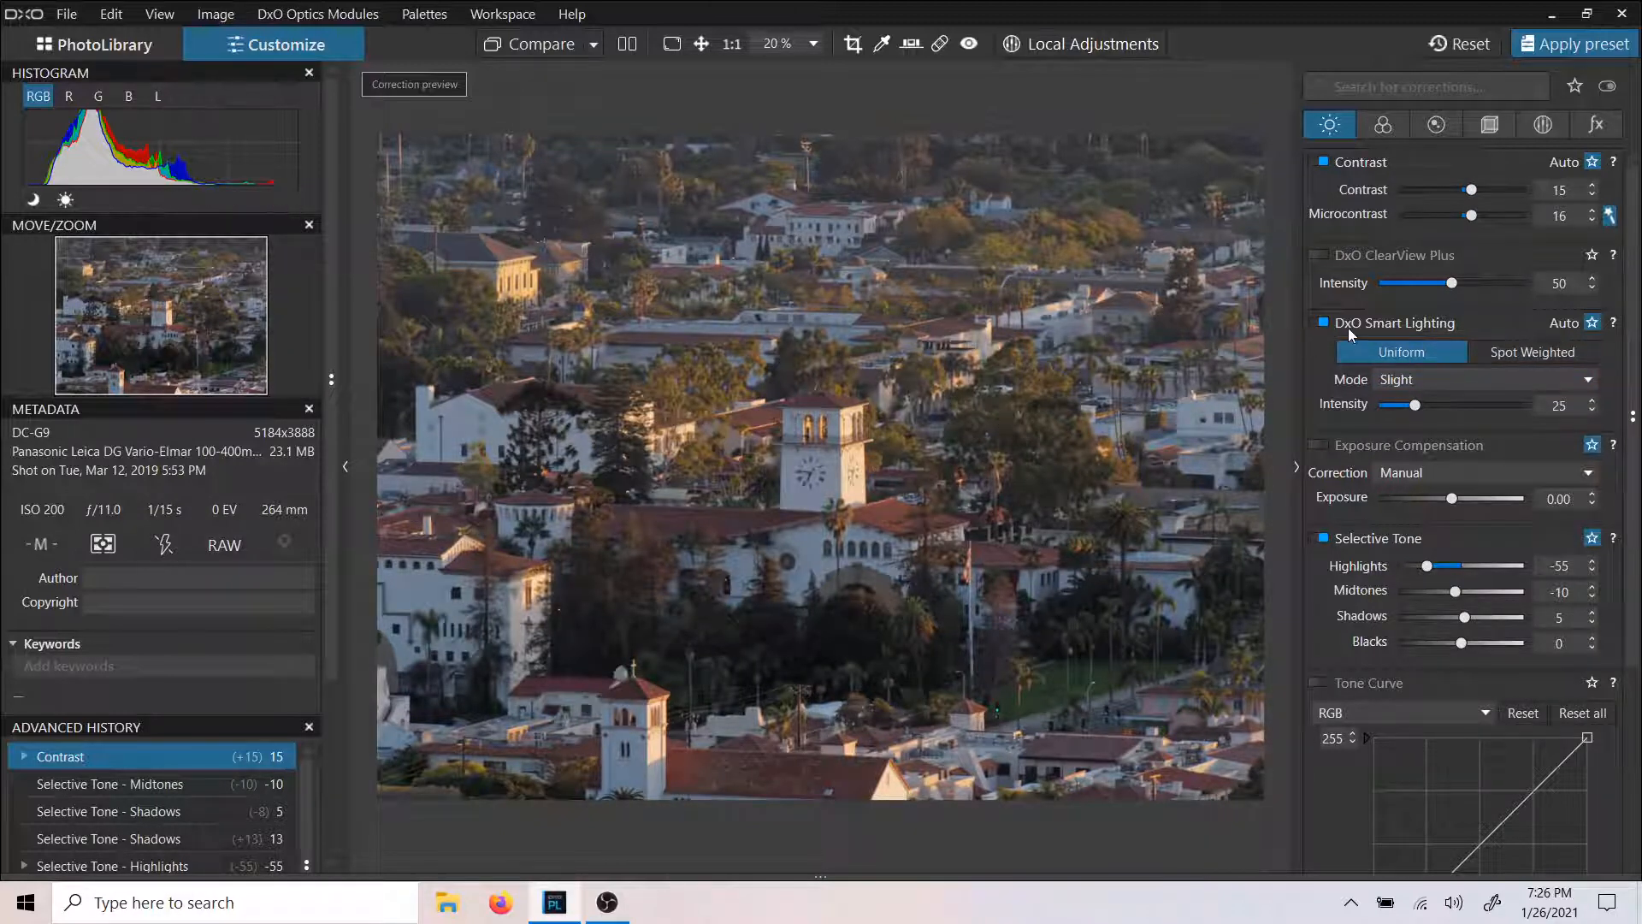
Enable DxO ClearView Plus at intensity 34 and reduce the DxO Smart Lighting intensity to 18.
scroll(1078, 402, "down", 1)
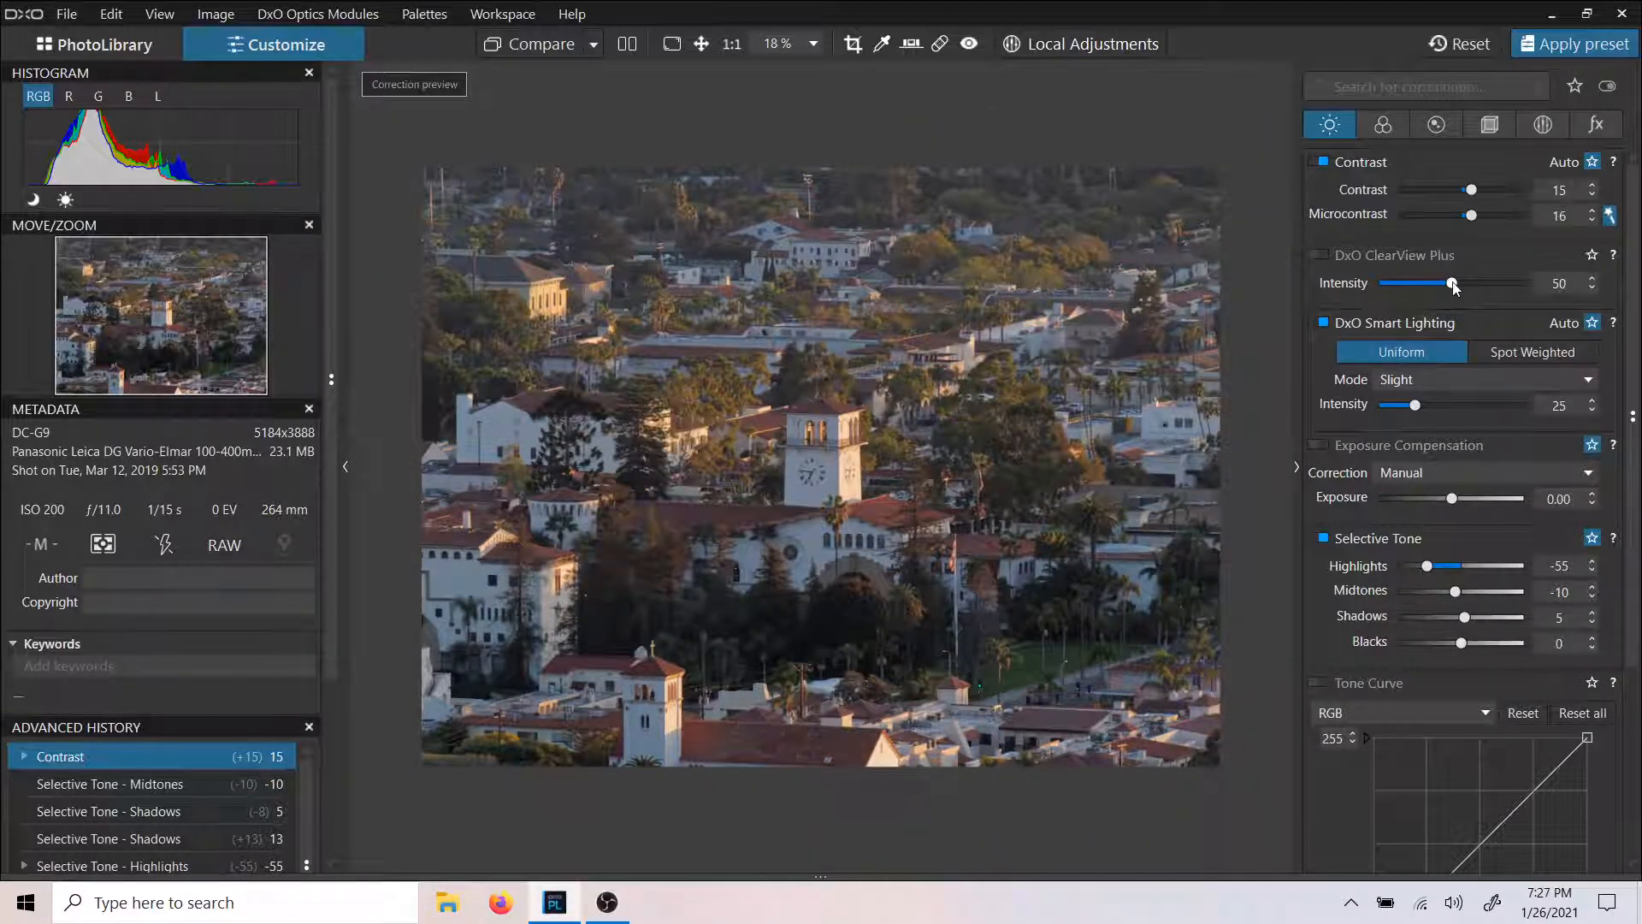
mouse_move(1454, 286)
left_mouse_down()
mouse_move(1403, 286)
mouse_move(1478, 283)
left_mouse_up()
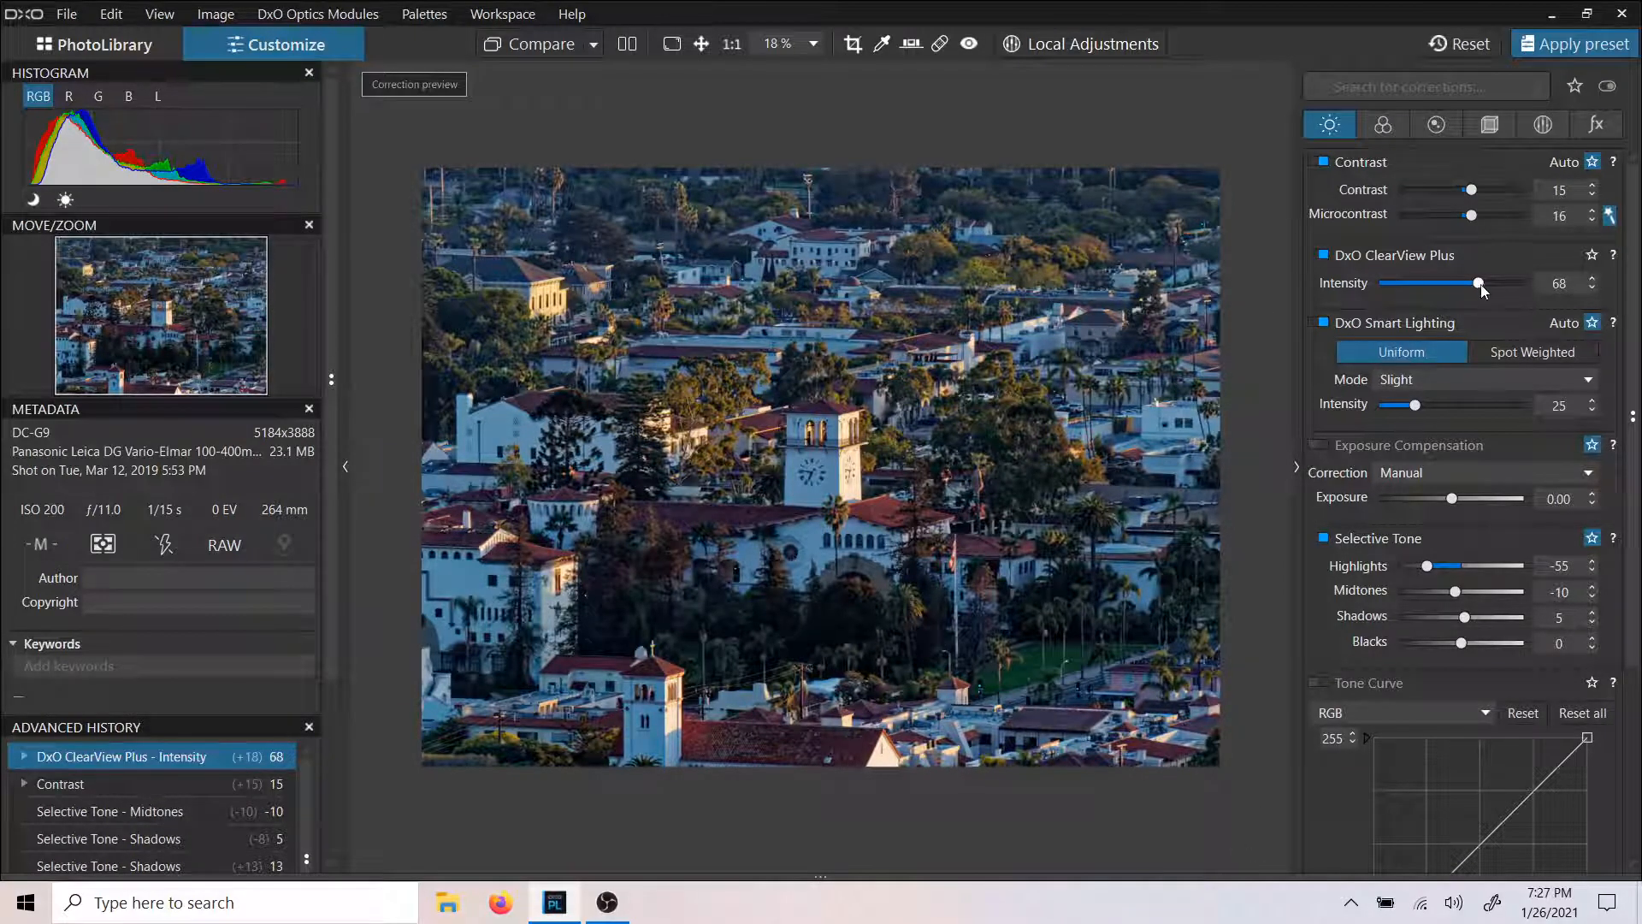
left_click_drag(1481, 284, 1429, 286)
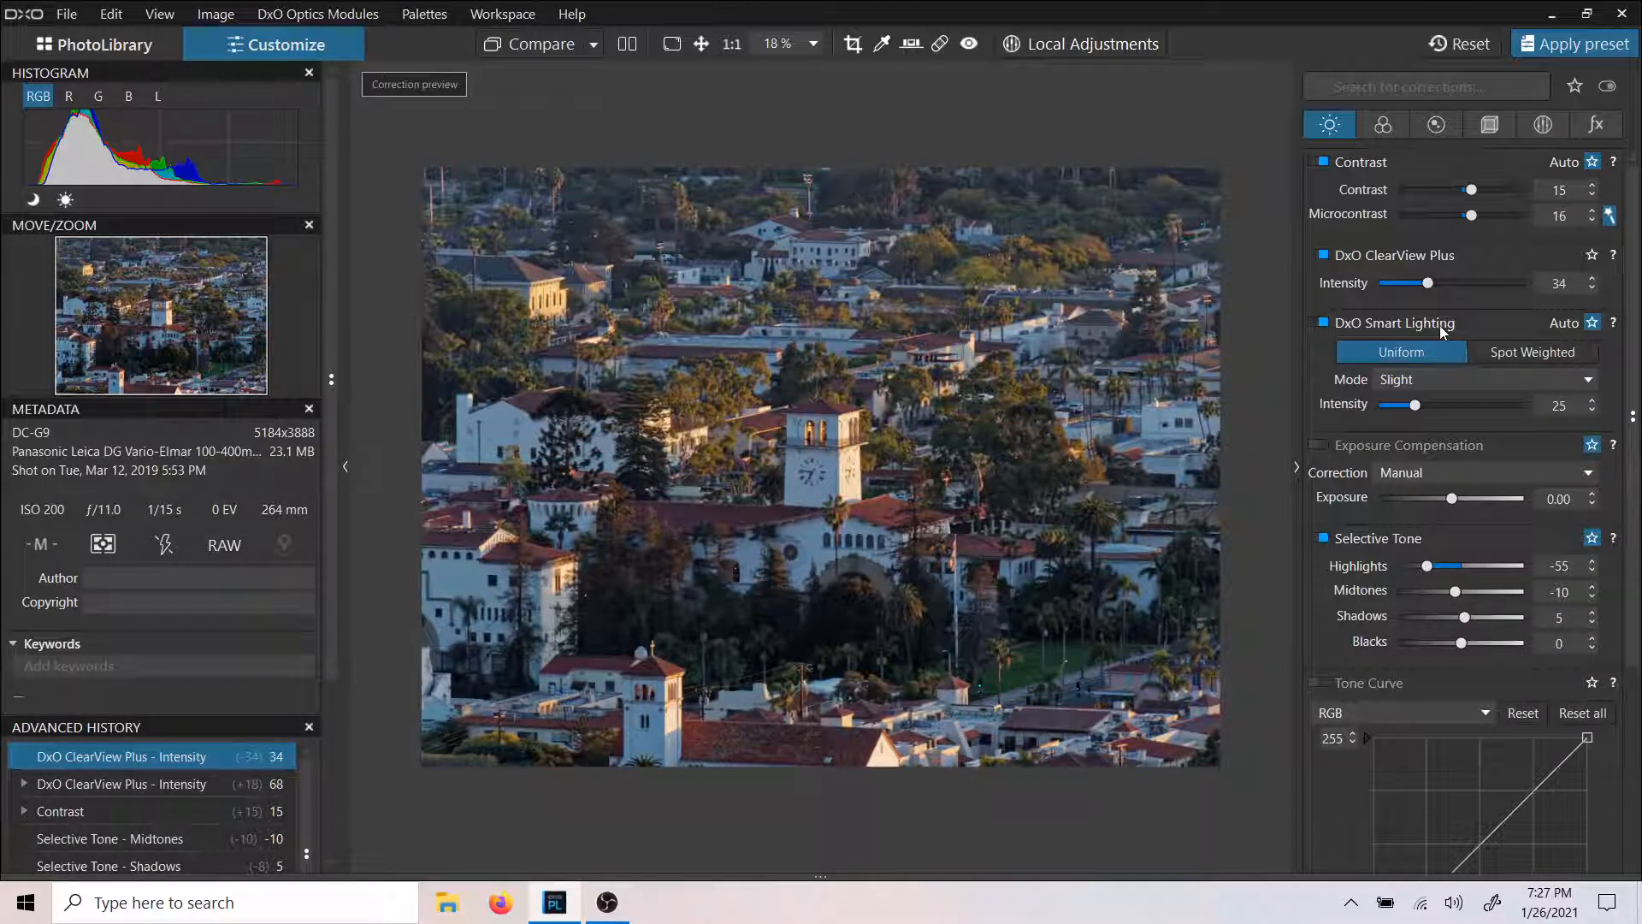
left_click_drag(1415, 408, 1405, 407)
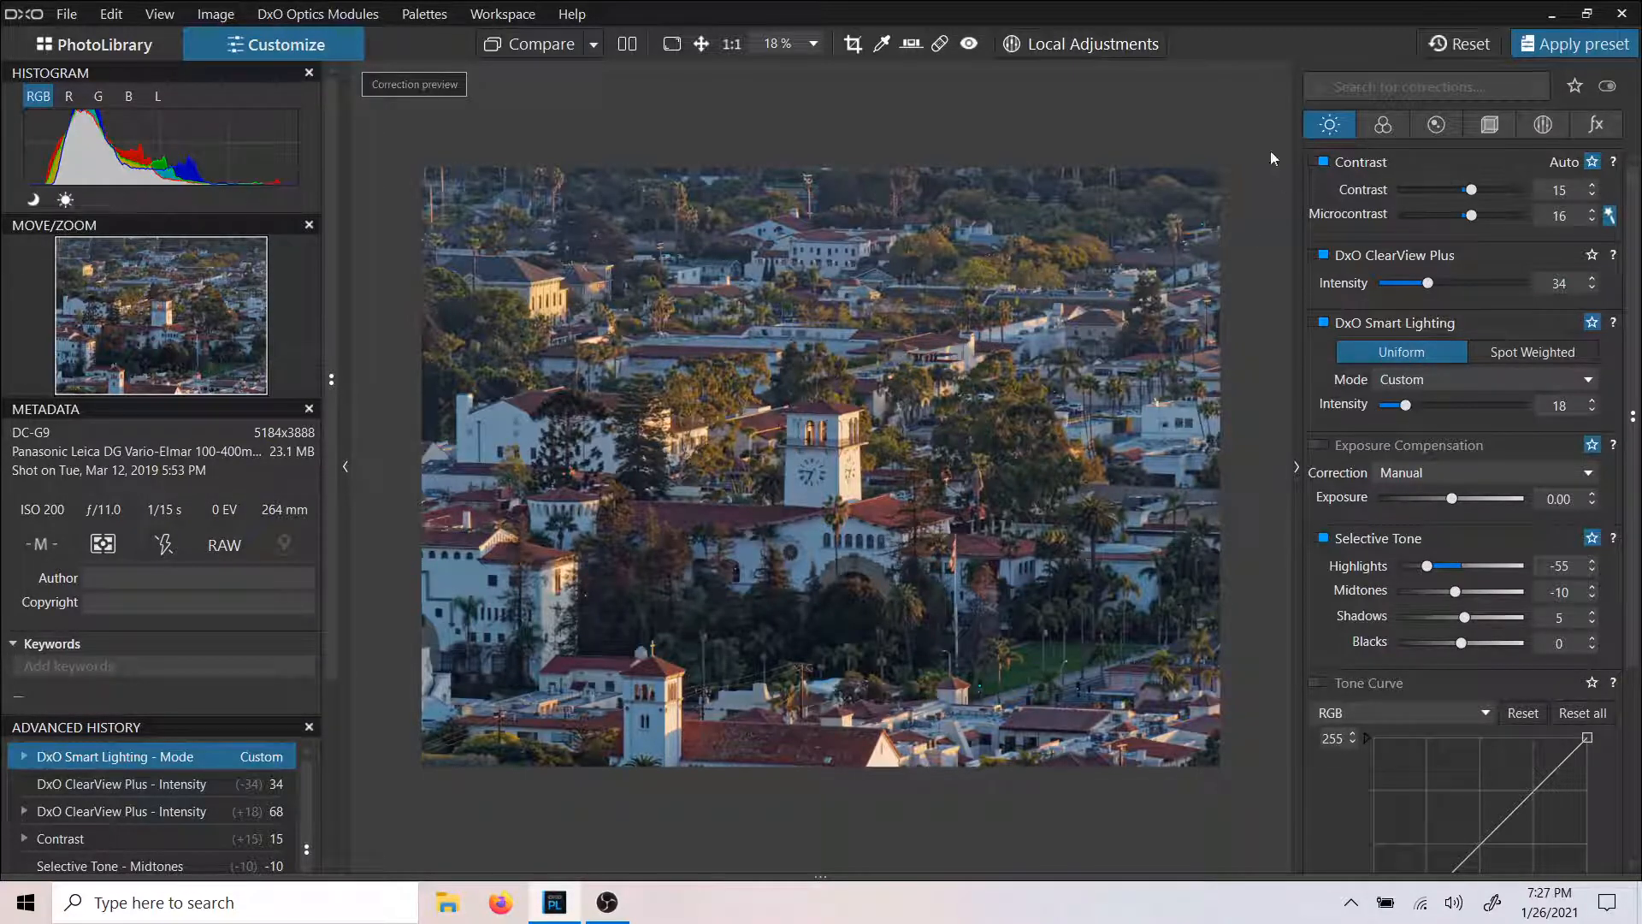
Place a local adjustment control point on the sunlit wall of the clock tower and enlarge its area of effect.
left_click(1091, 47)
scroll(867, 484, "up", 5)
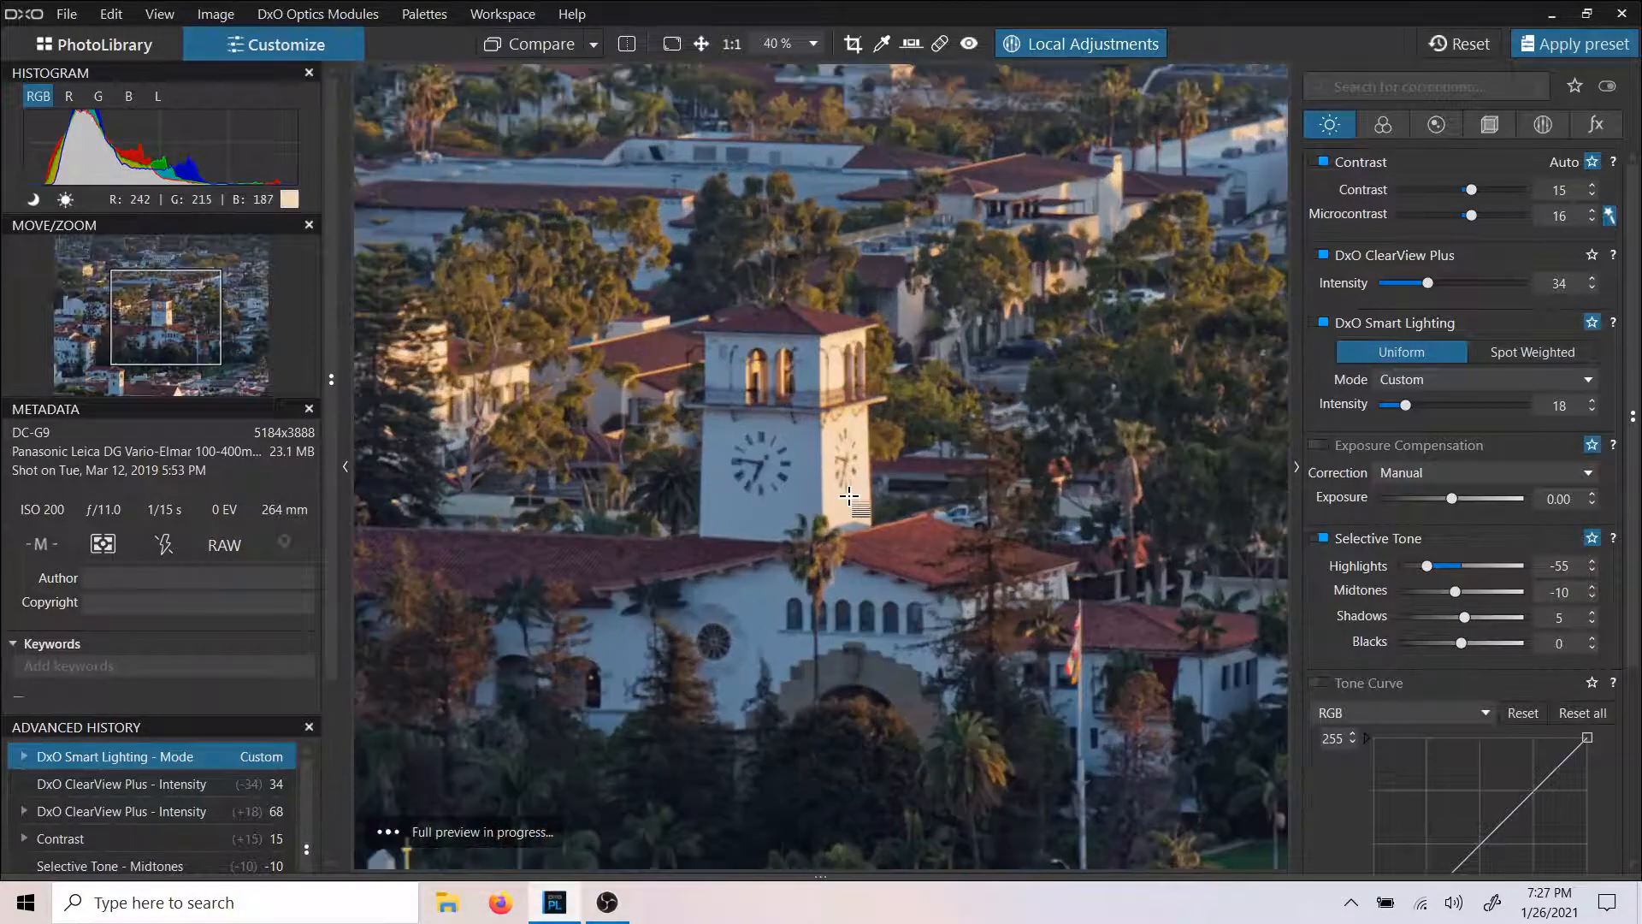
right_click(850, 498)
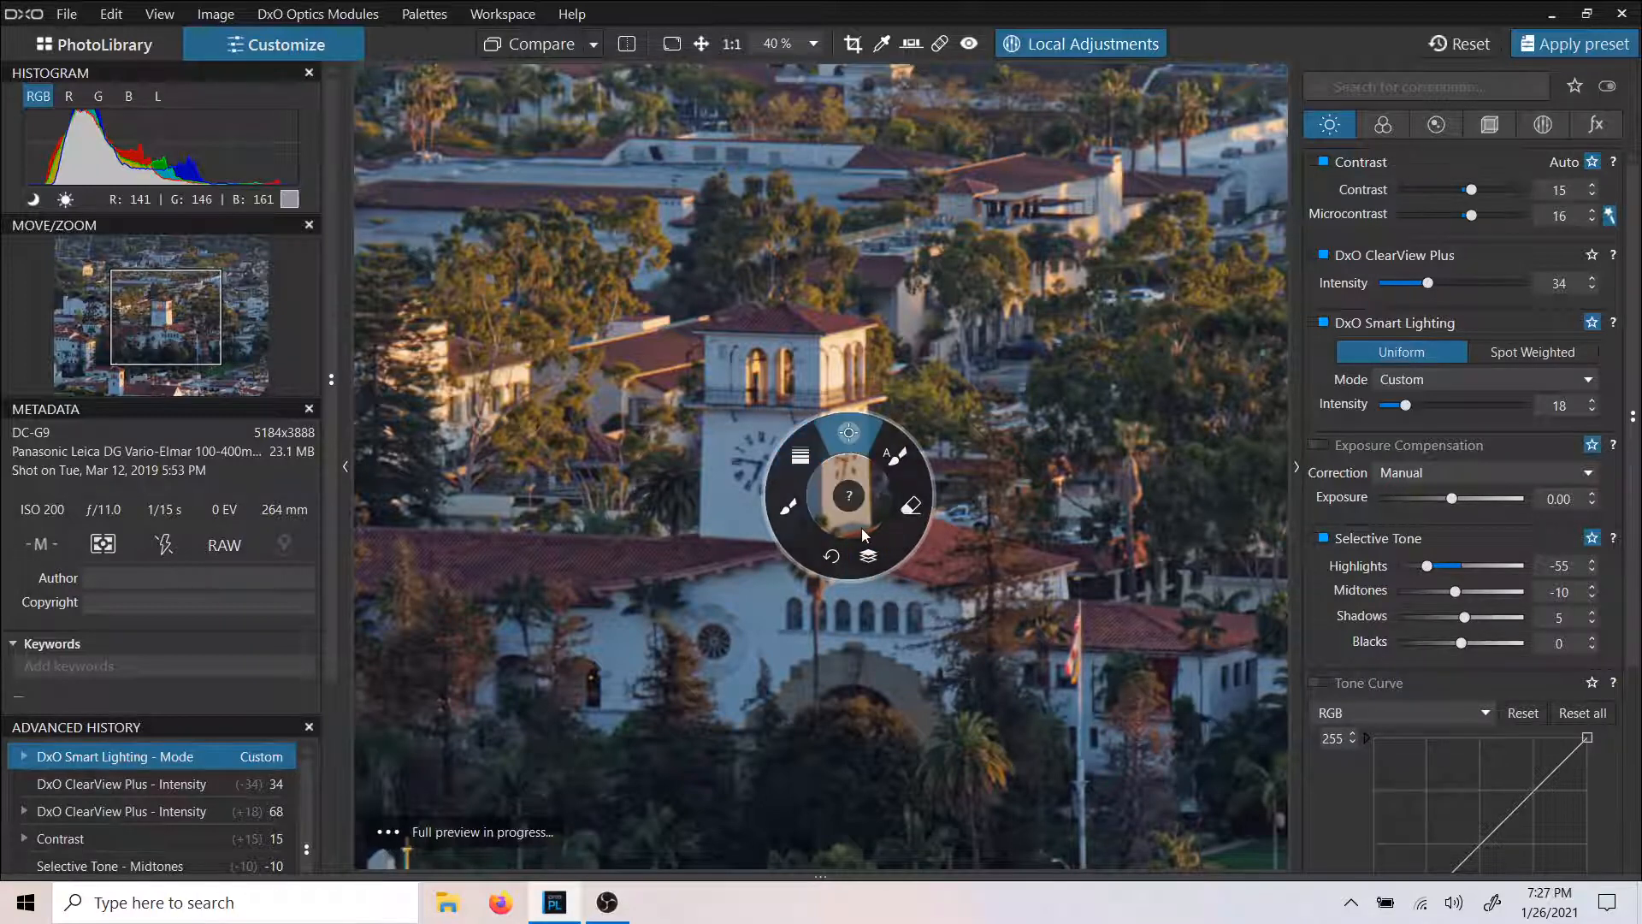
left_click(864, 535)
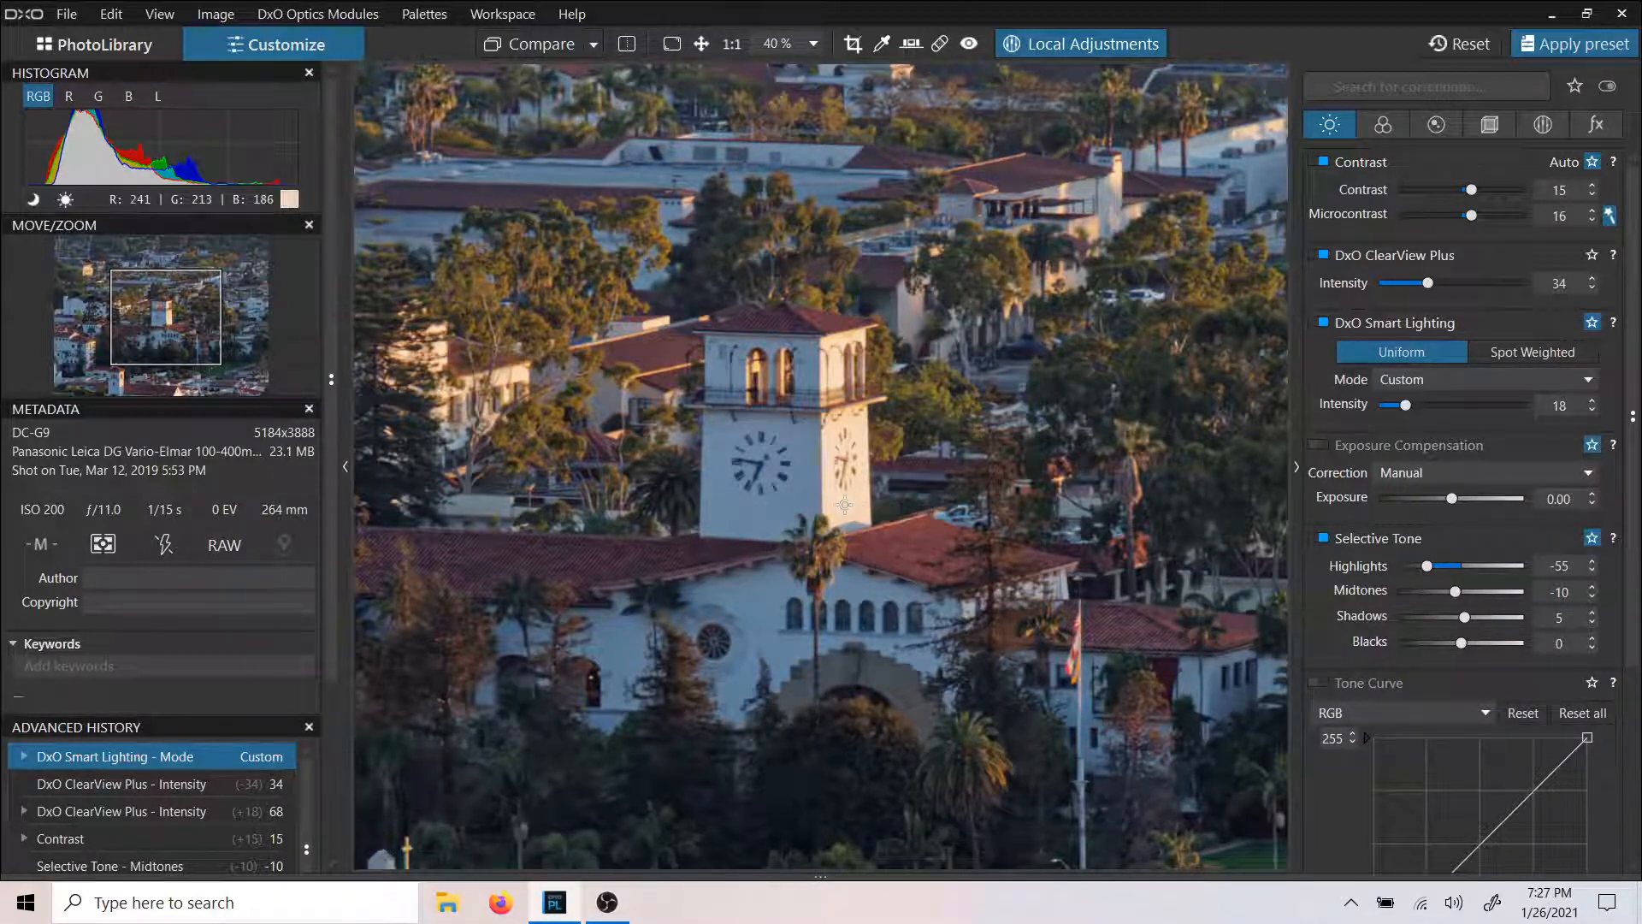
left_click(856, 506)
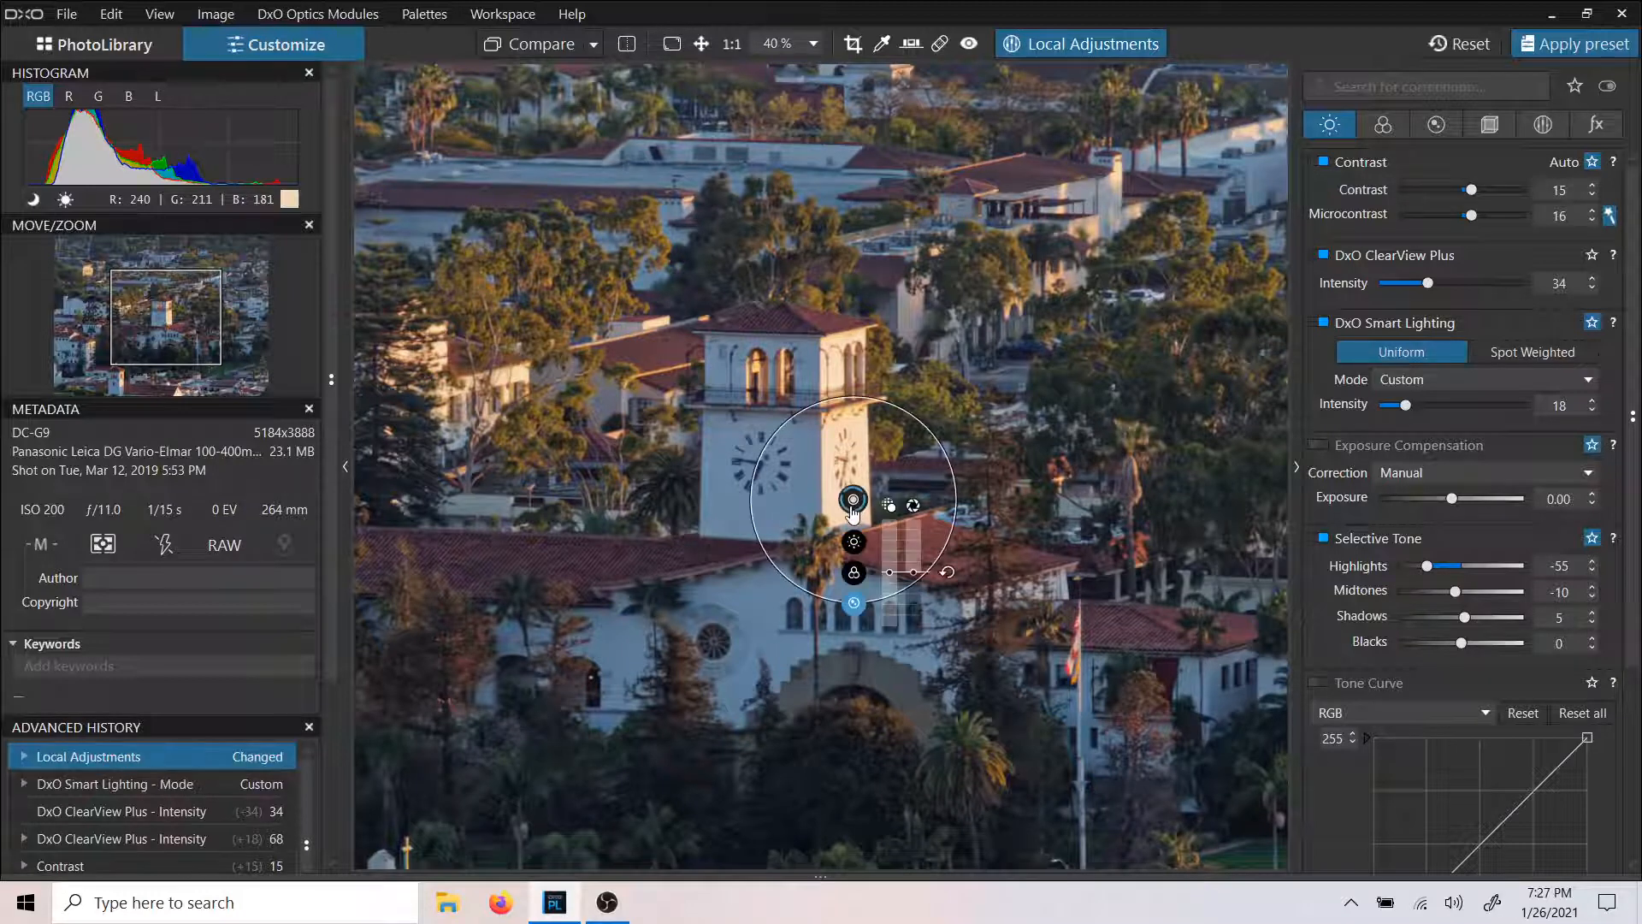
left_click(937, 449)
left_click_drag(888, 402, 908, 370)
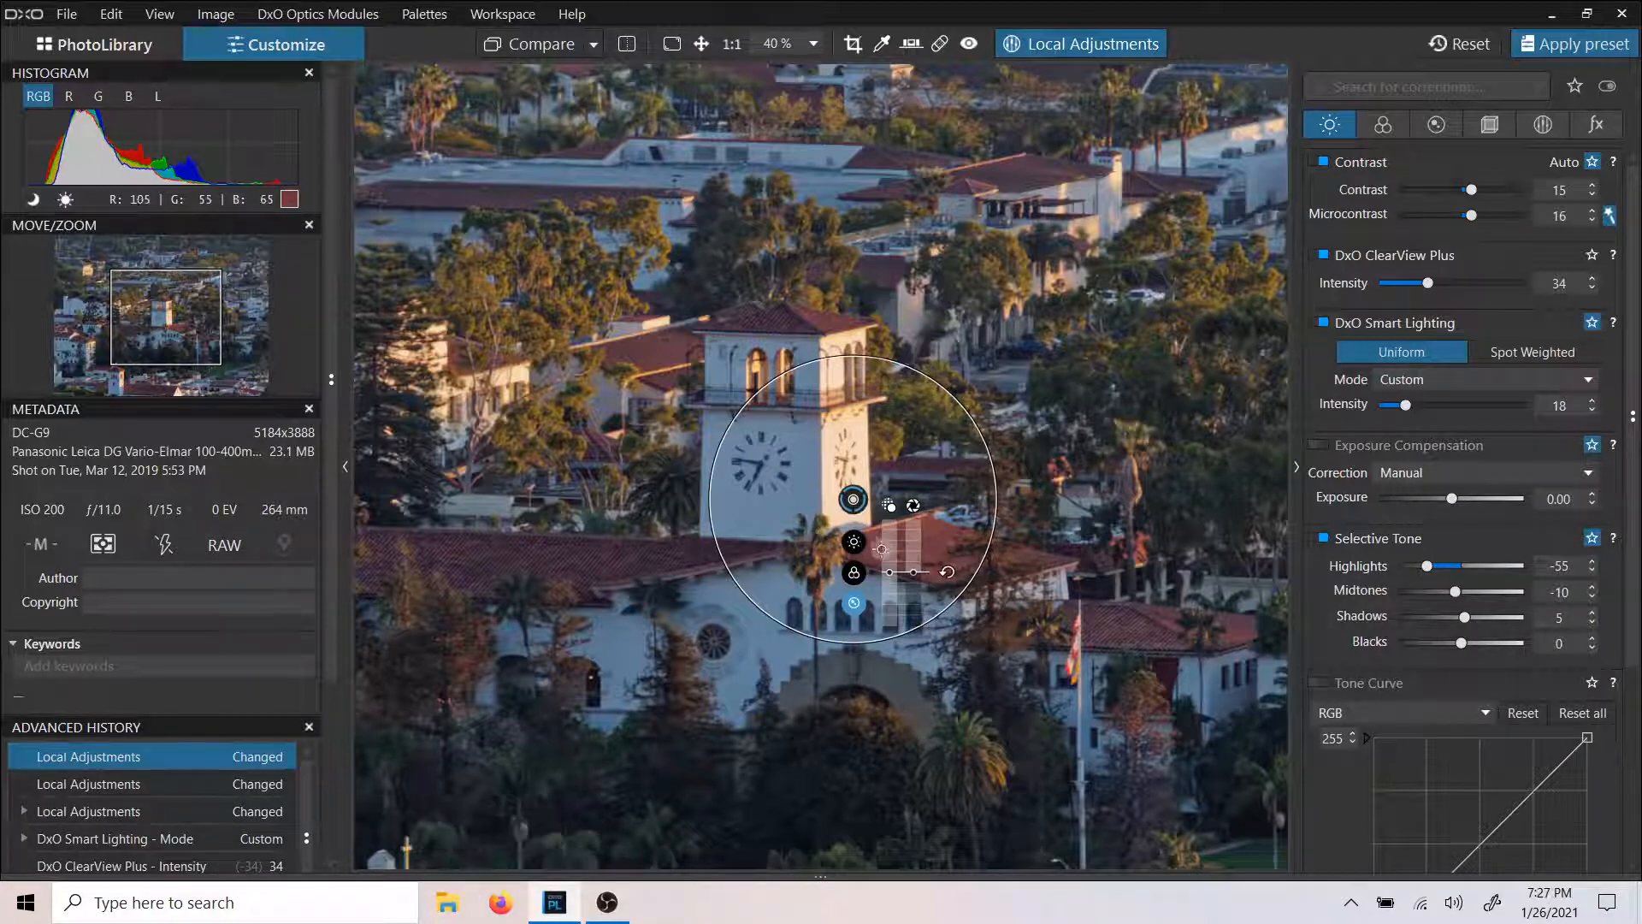
Lower the clock tower control point's exposure to about -0.30.
left_click_drag(890, 571, 889, 586)
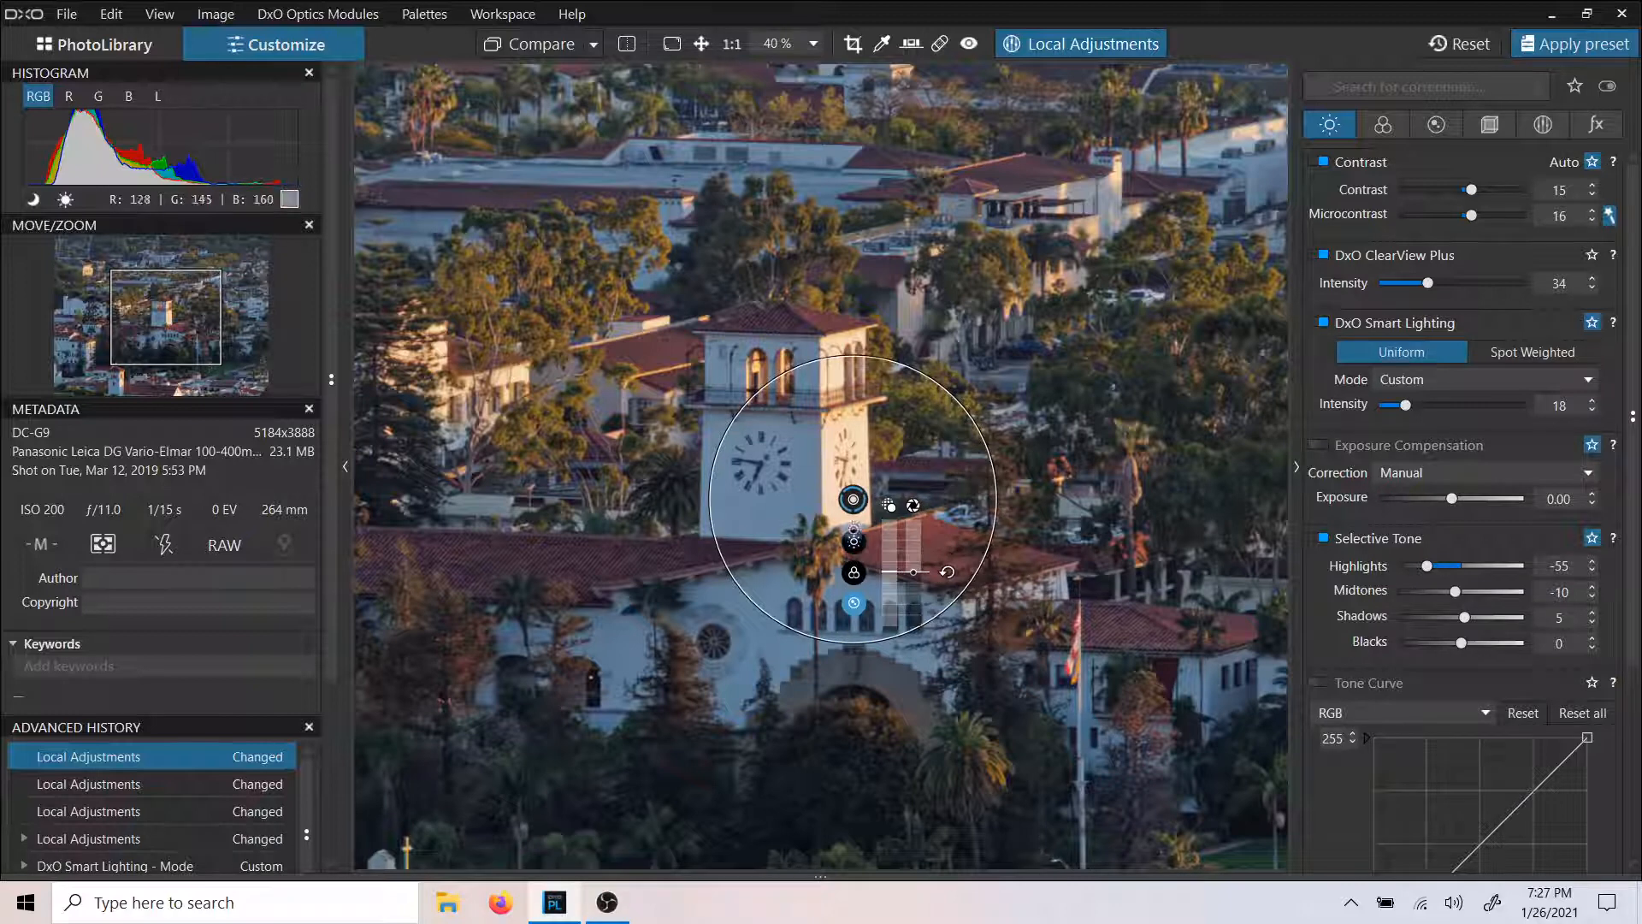
mouse_move(856, 554)
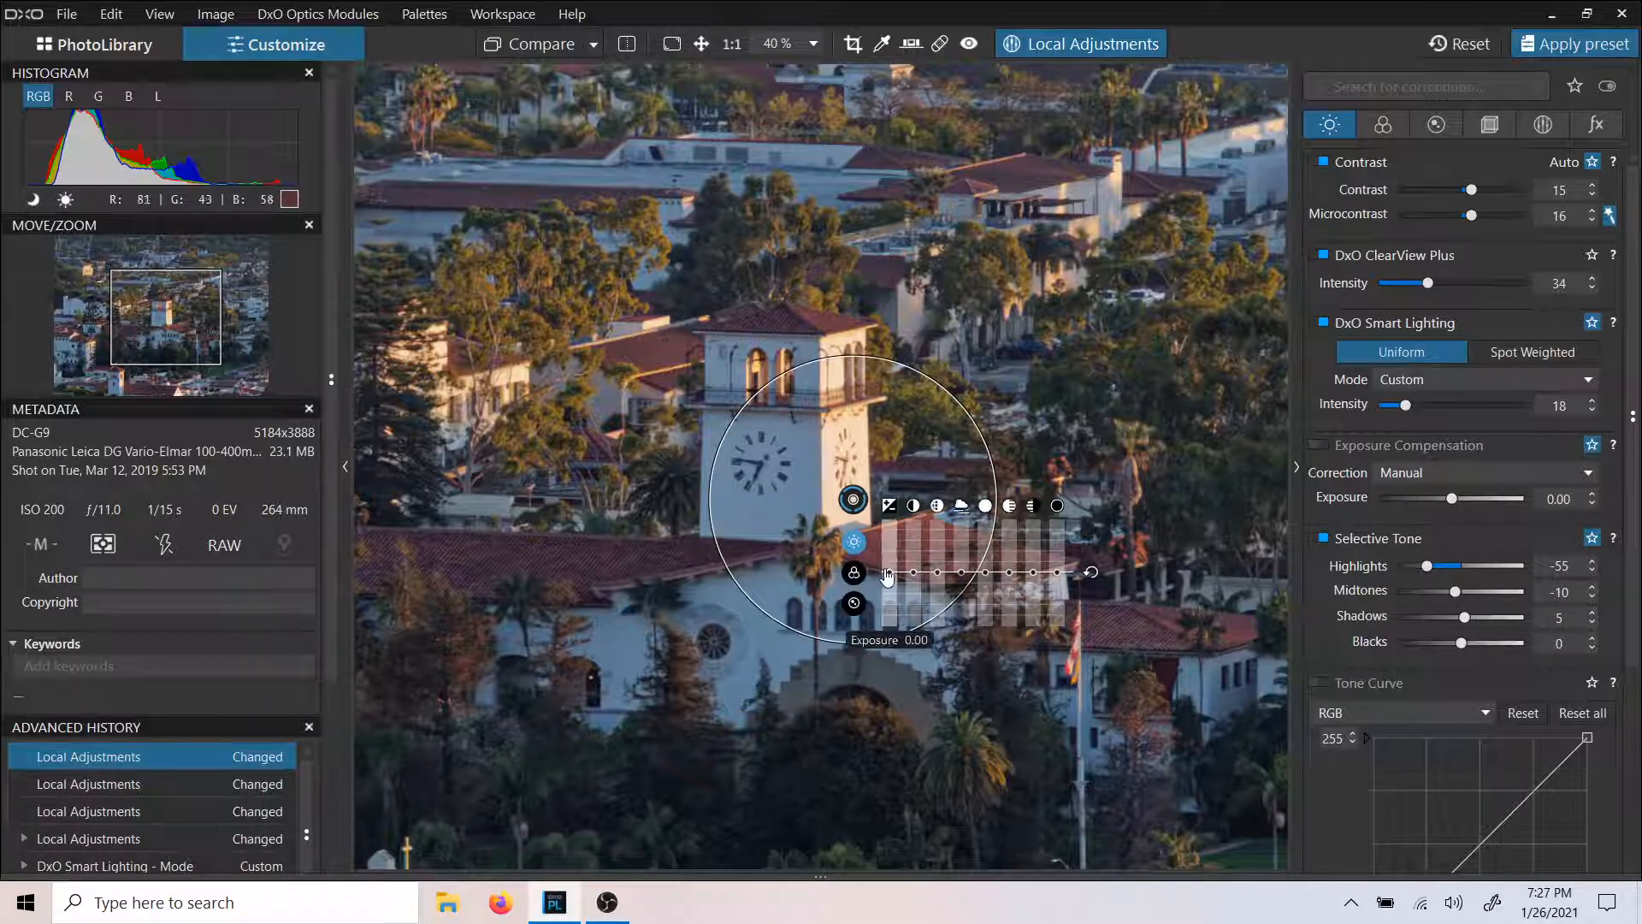
left_click_drag(890, 571, 896, 583)
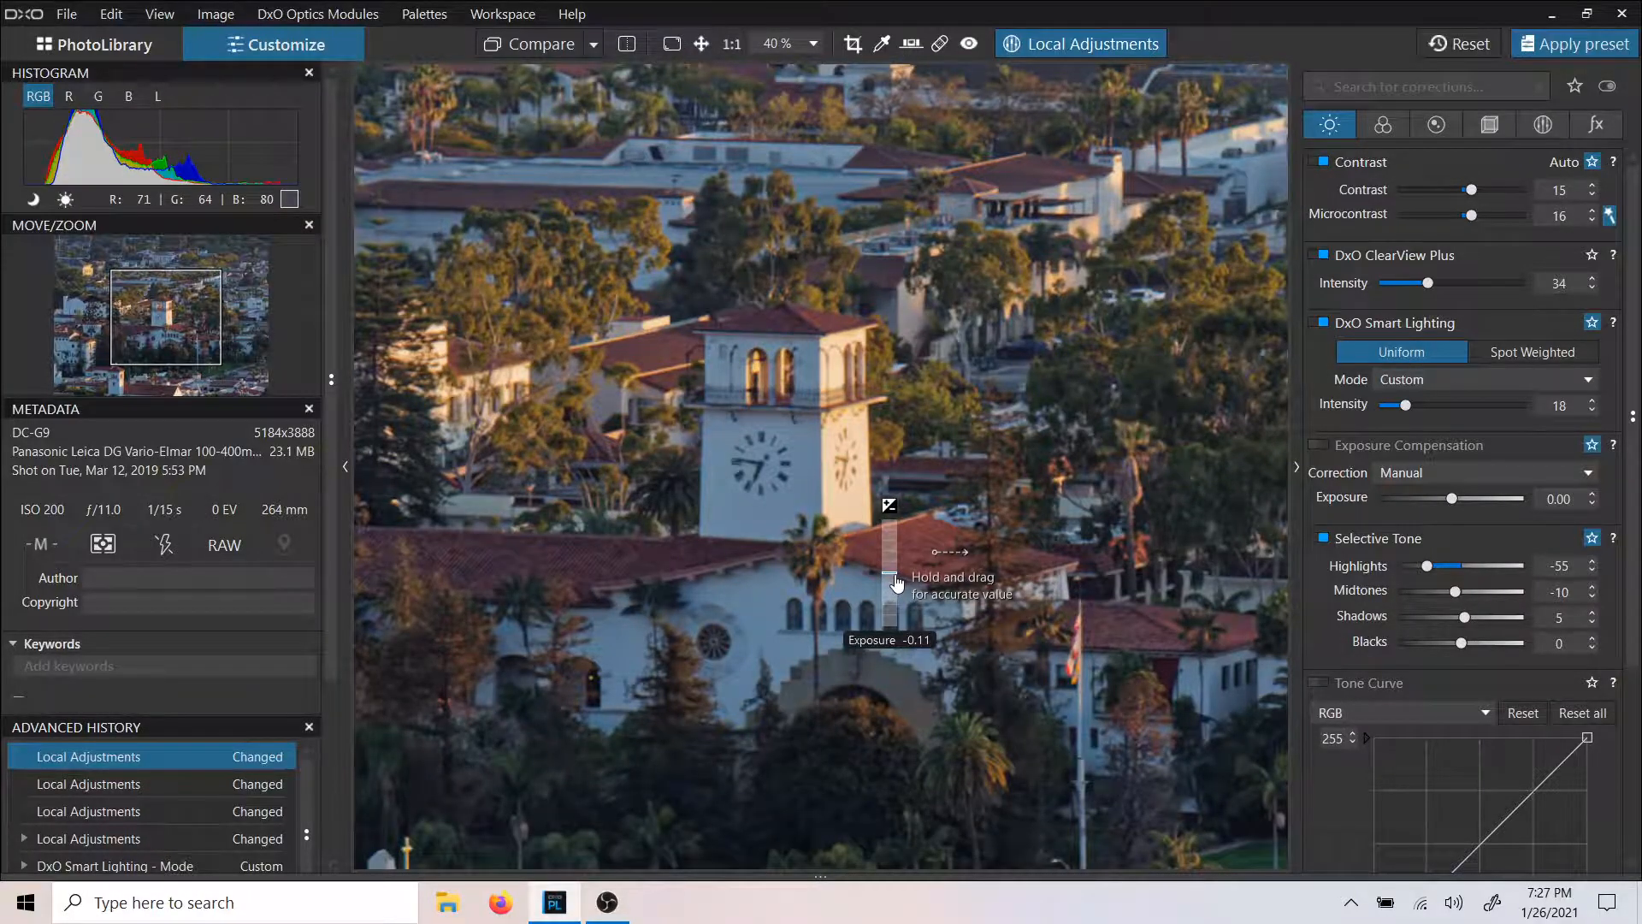
mouse_move(897, 582)
left_mouse_down()
mouse_move(890, 554)
mouse_move(889, 583)
left_mouse_up()
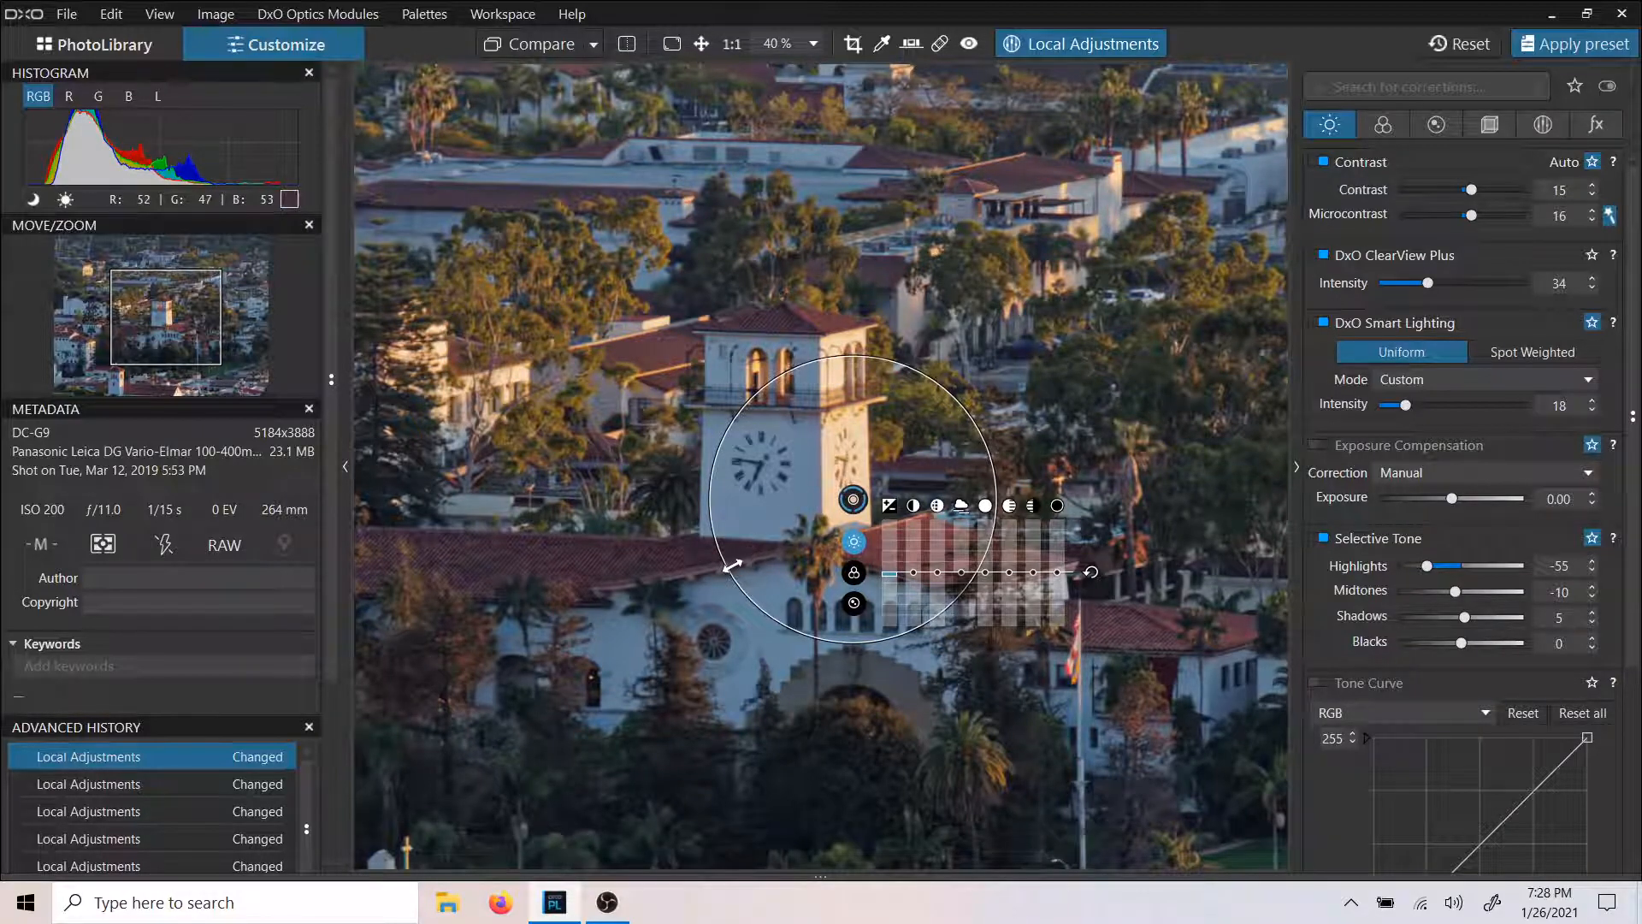
Shrink the control point's area, shift it slightly toward the tower's sunlit edge and fine-tune its exposure.
left_click_drag(734, 565, 768, 550)
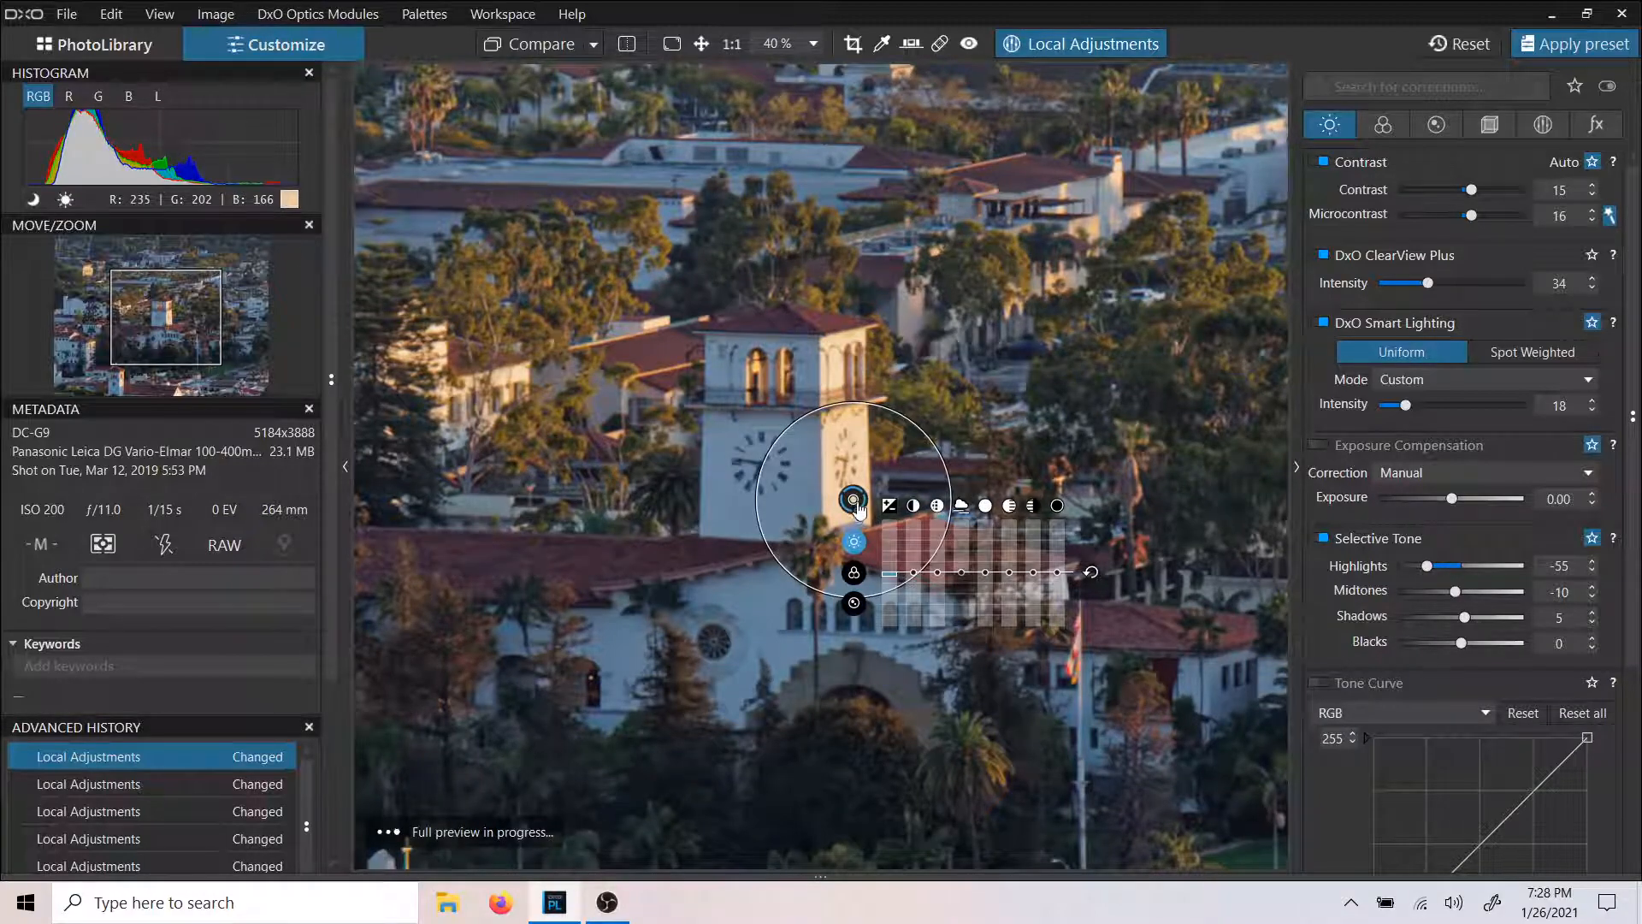
left_click_drag(853, 500, 863, 500)
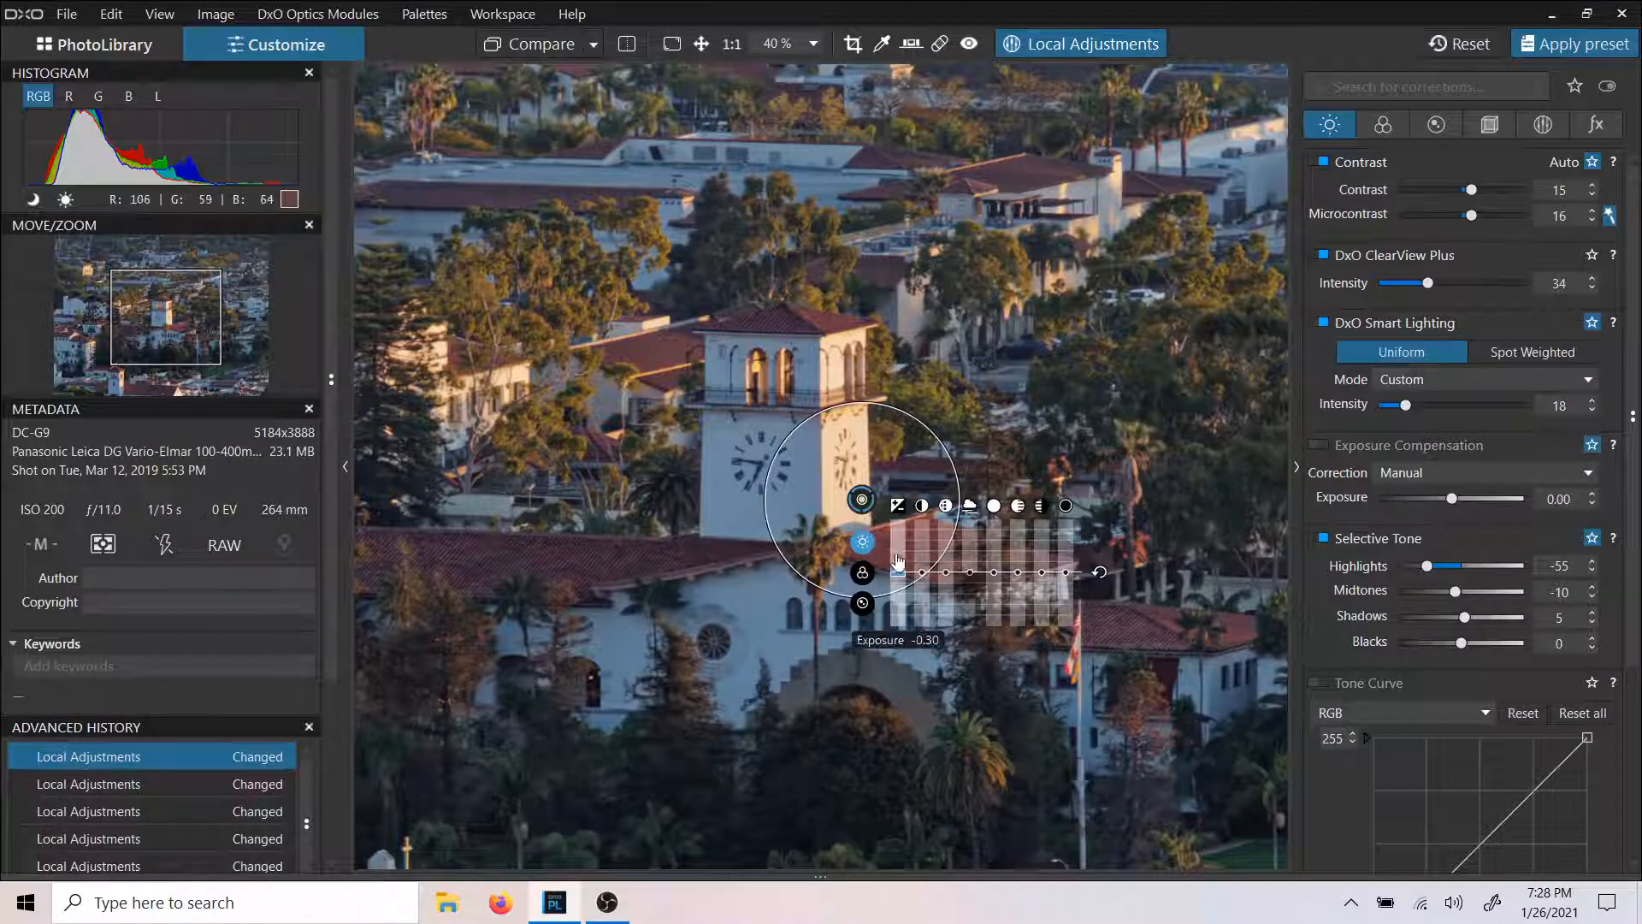
left_click_drag(904, 581, 904, 590)
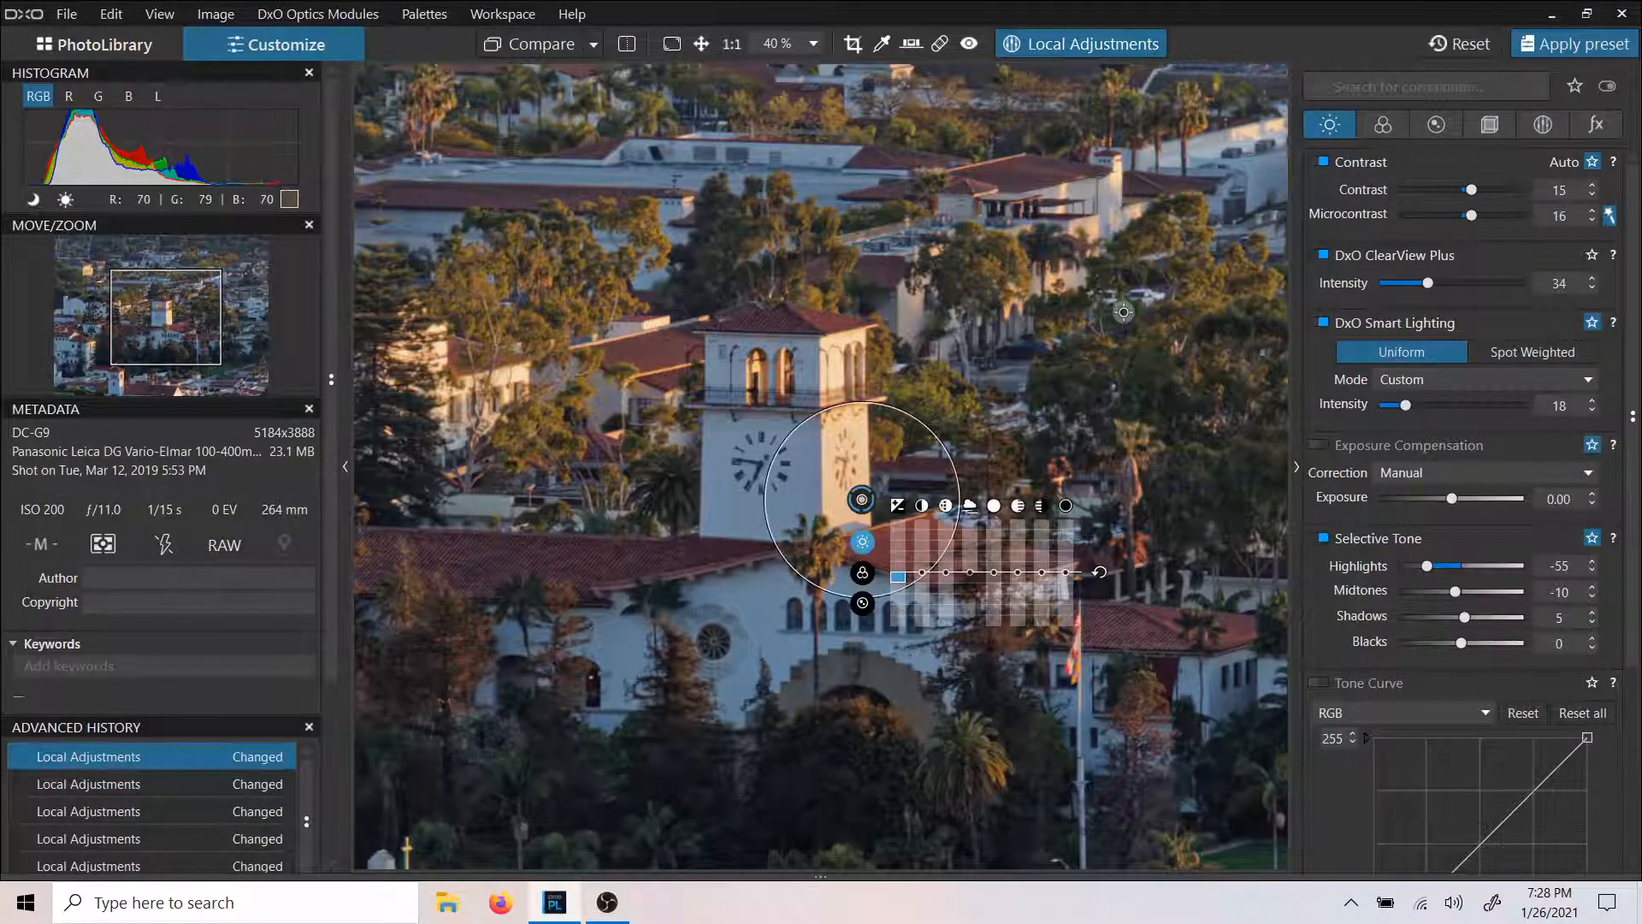
Try darker and lighter Selective Tone shadows on the whole photo, settling on a value of 4.
scroll(1122, 318, "down", 4)
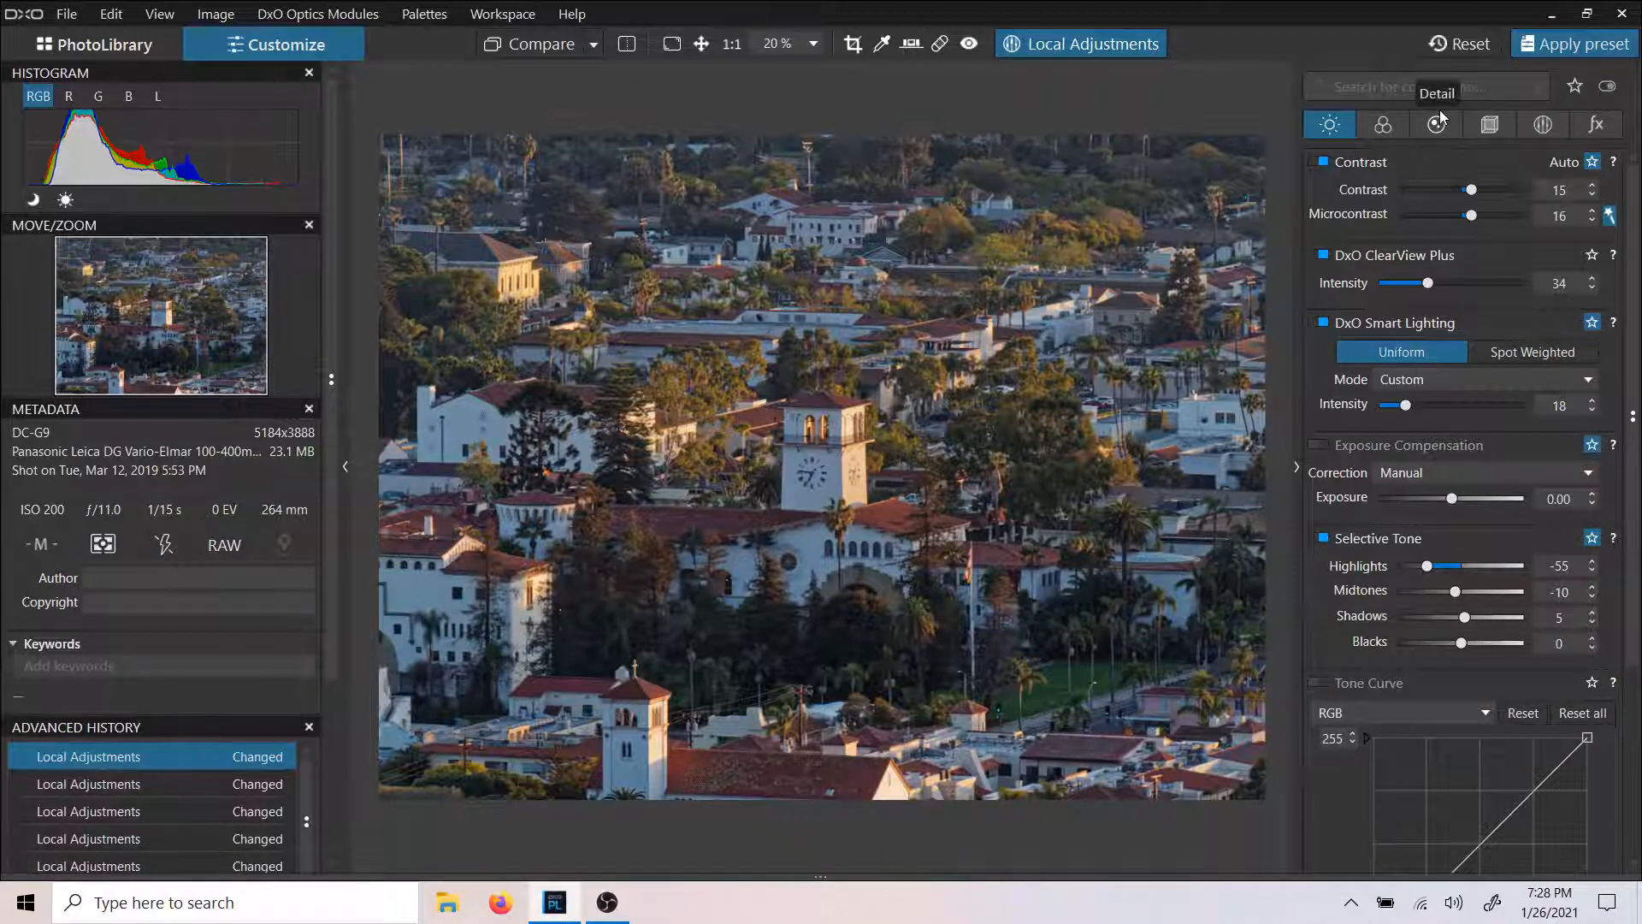
scroll(1134, 255, "down", 1)
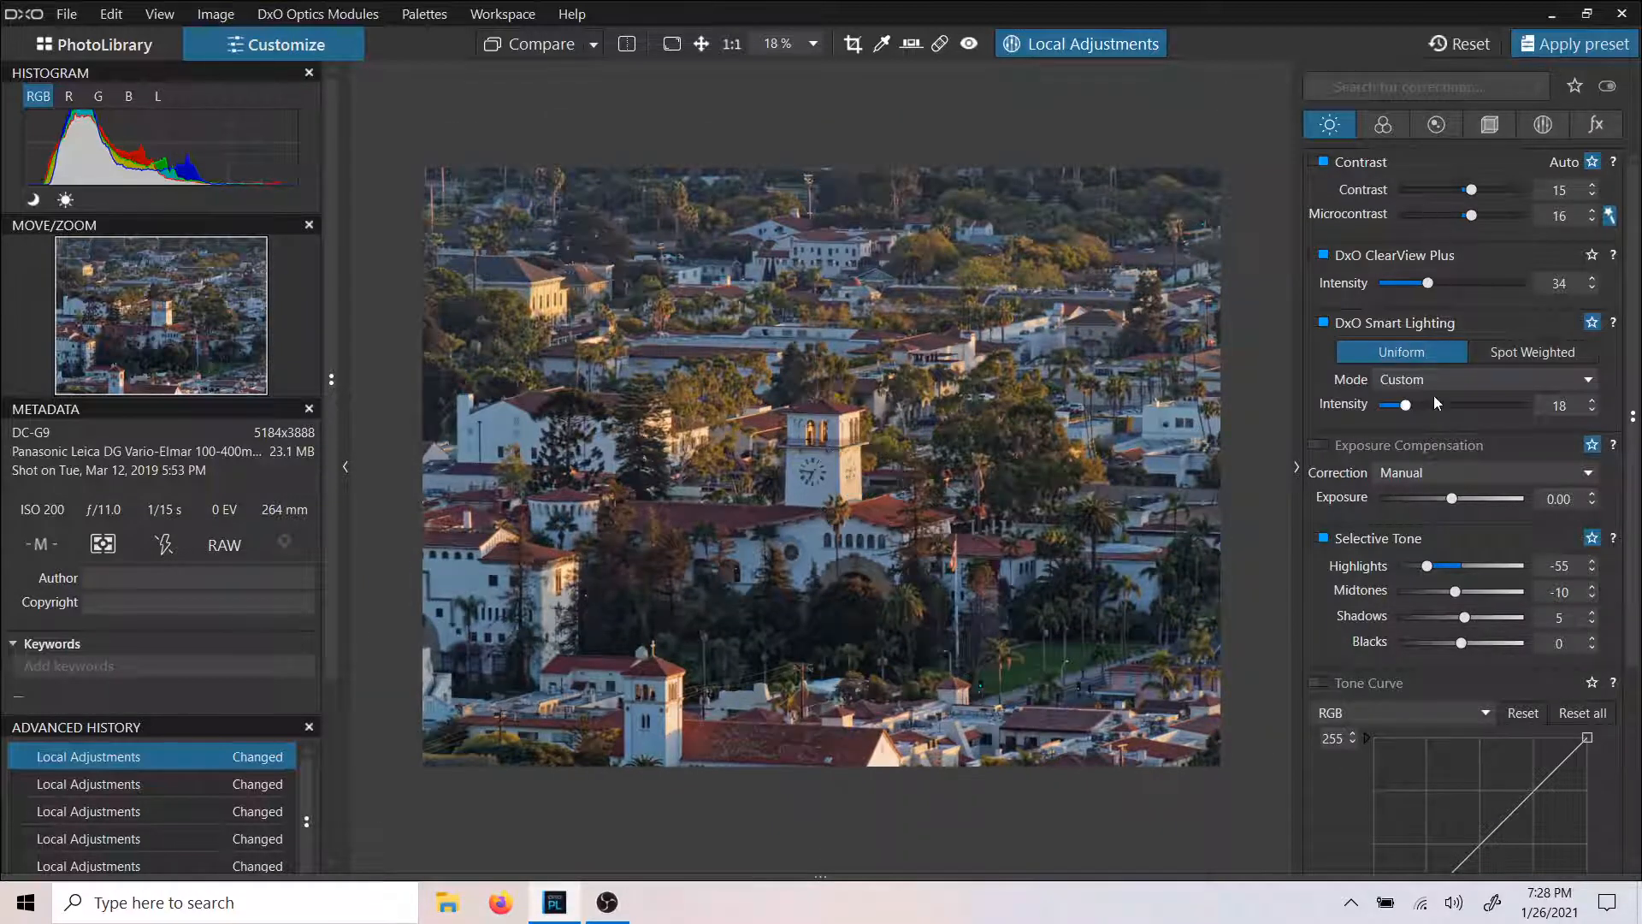
scroll(1434, 398, "down", 1)
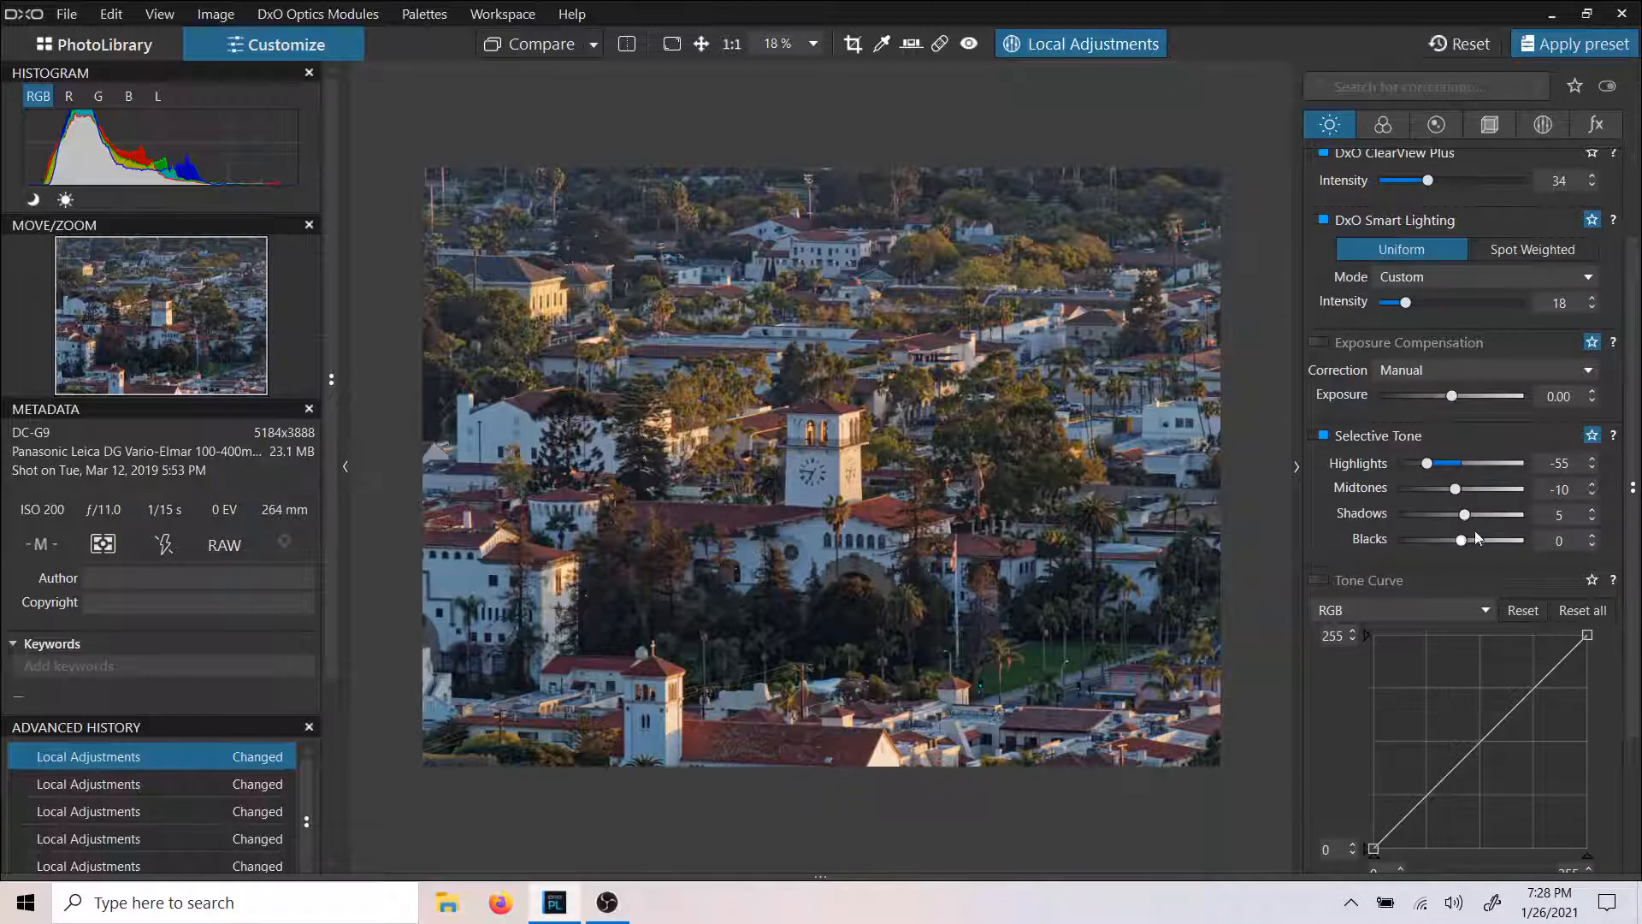
left_click_drag(1463, 518, 1451, 520)
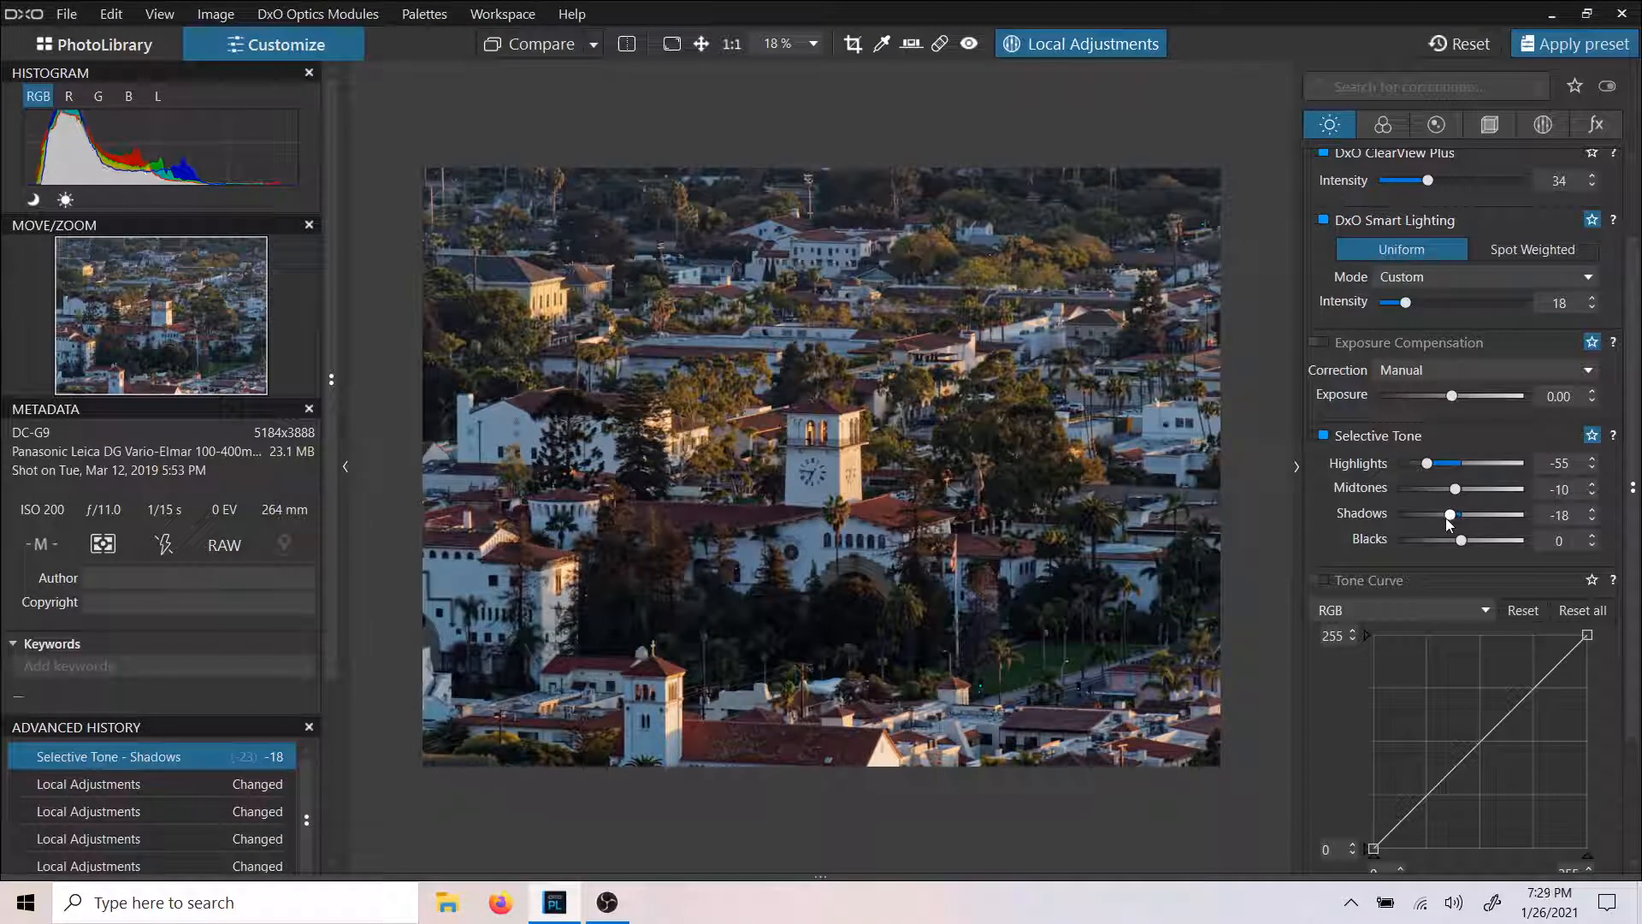
left_click_drag(1452, 520, 1457, 524)
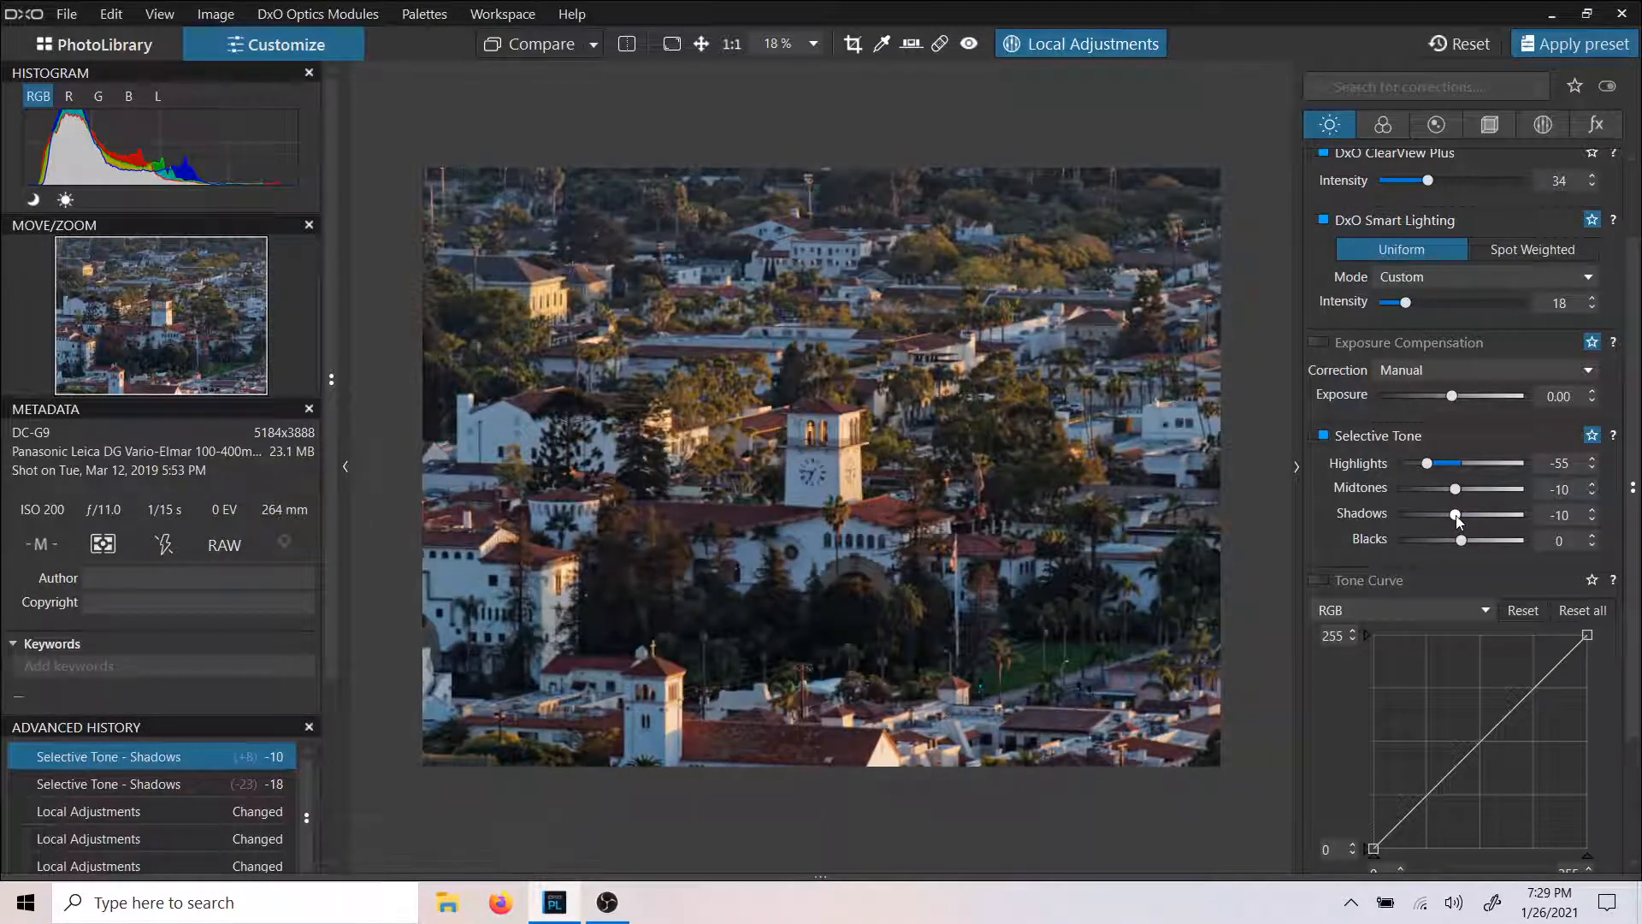
left_click_drag(1459, 519, 1477, 516)
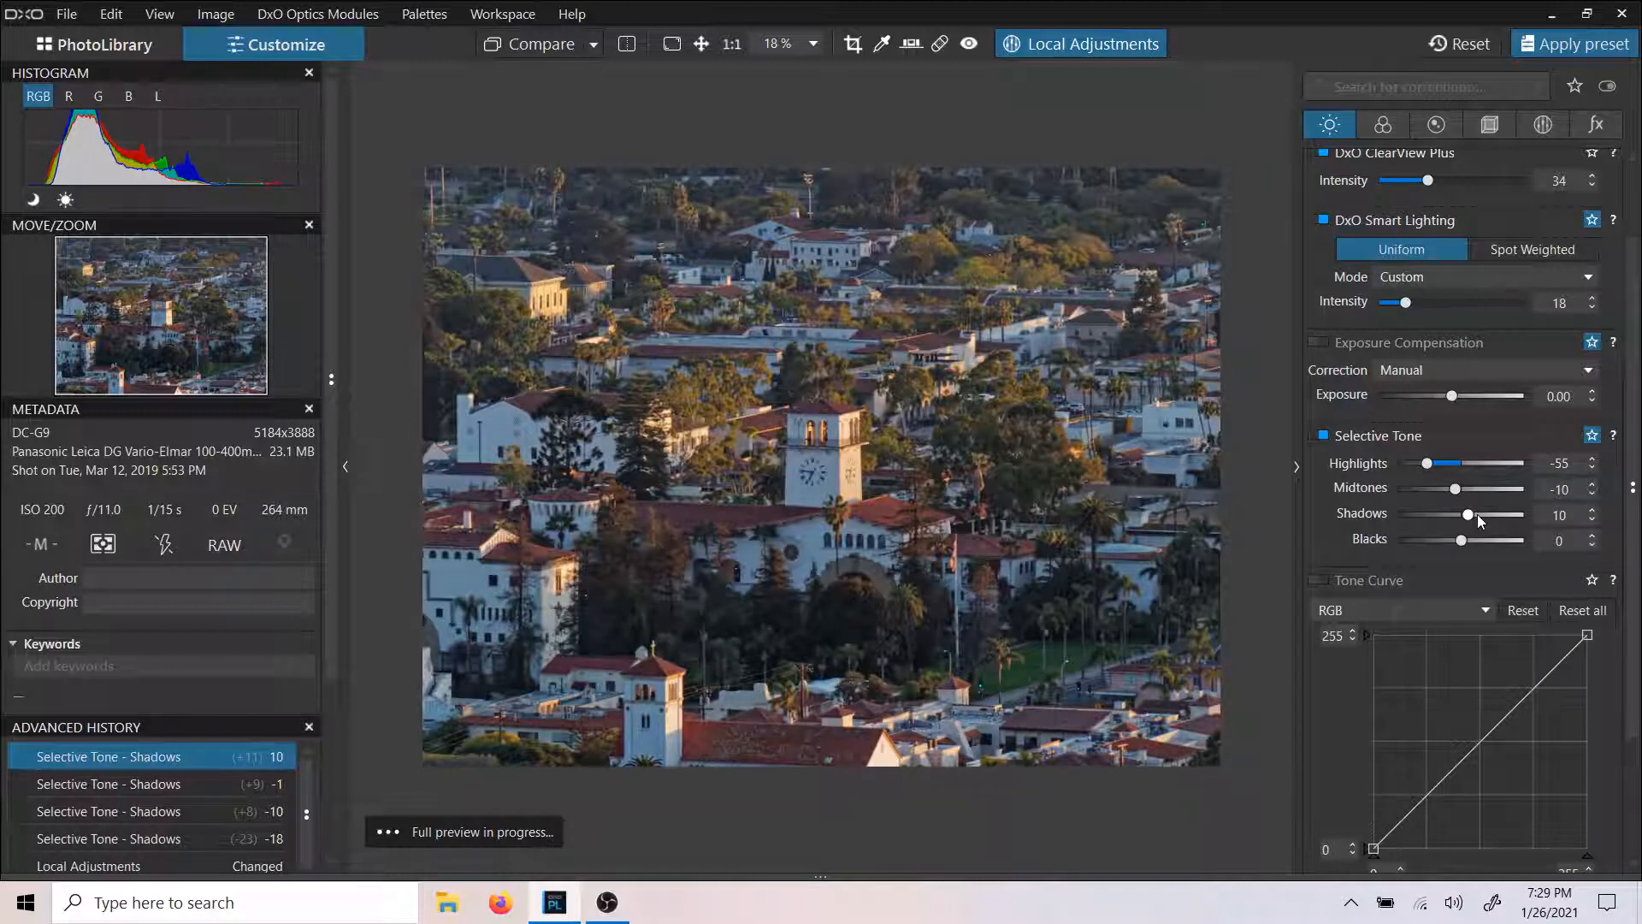
left_click(1593, 519)
left_click(1593, 519)
left_click(1592, 519)
left_click(1593, 519)
left_click(1592, 519)
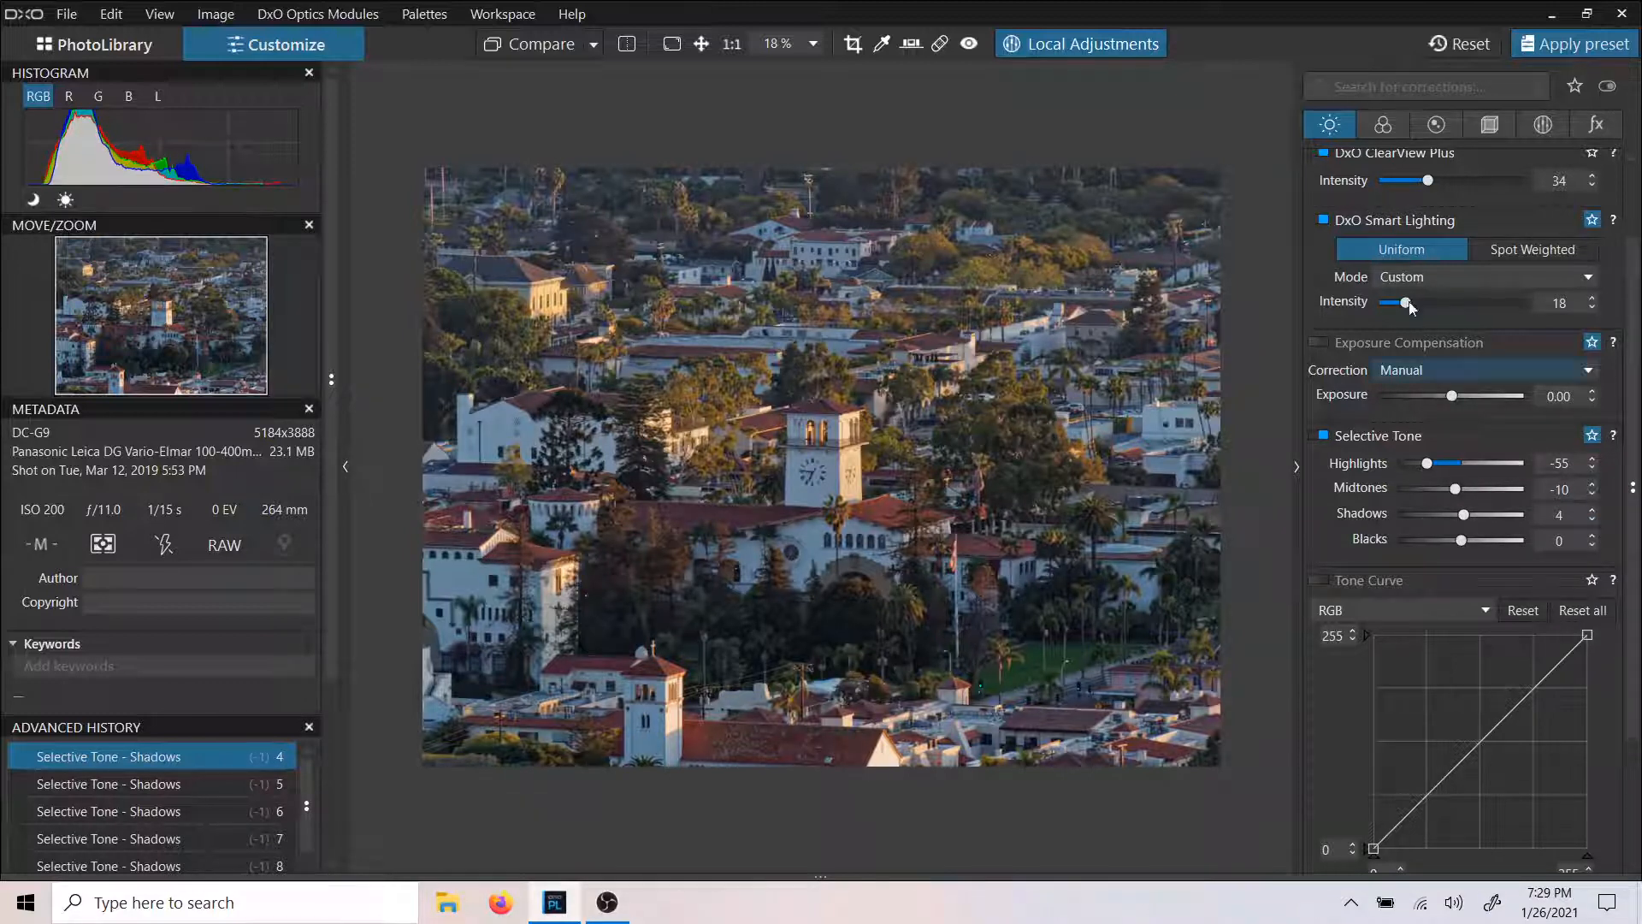
Raise the Color Accentuation vibrancy to 23.
left_click(1372, 124)
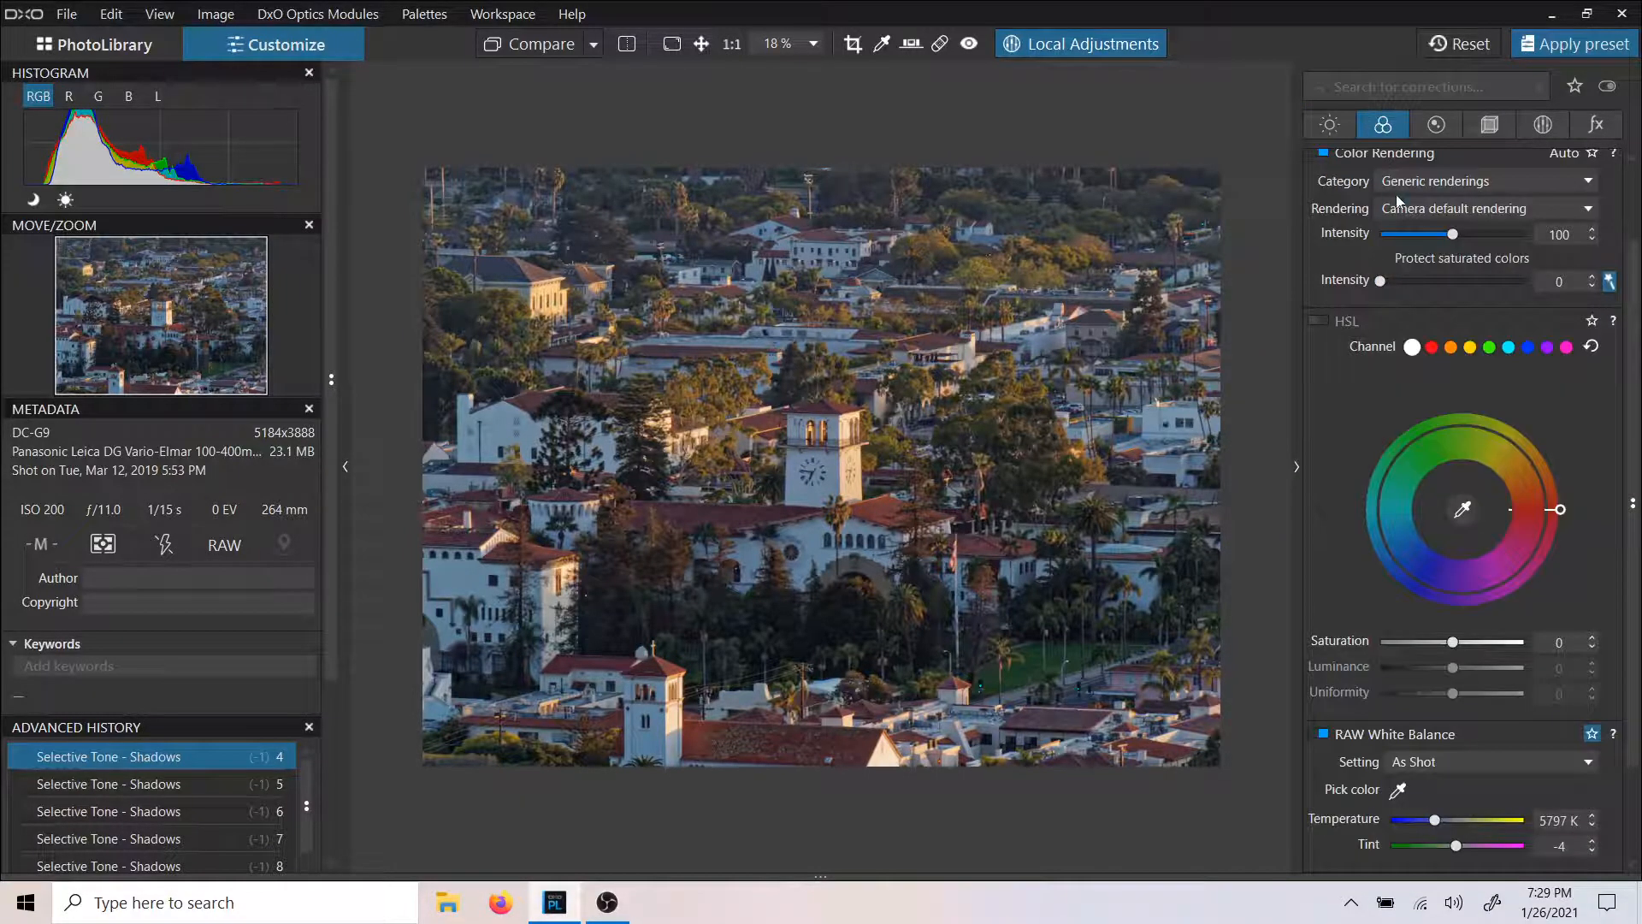
scroll(1413, 229, "up", 2)
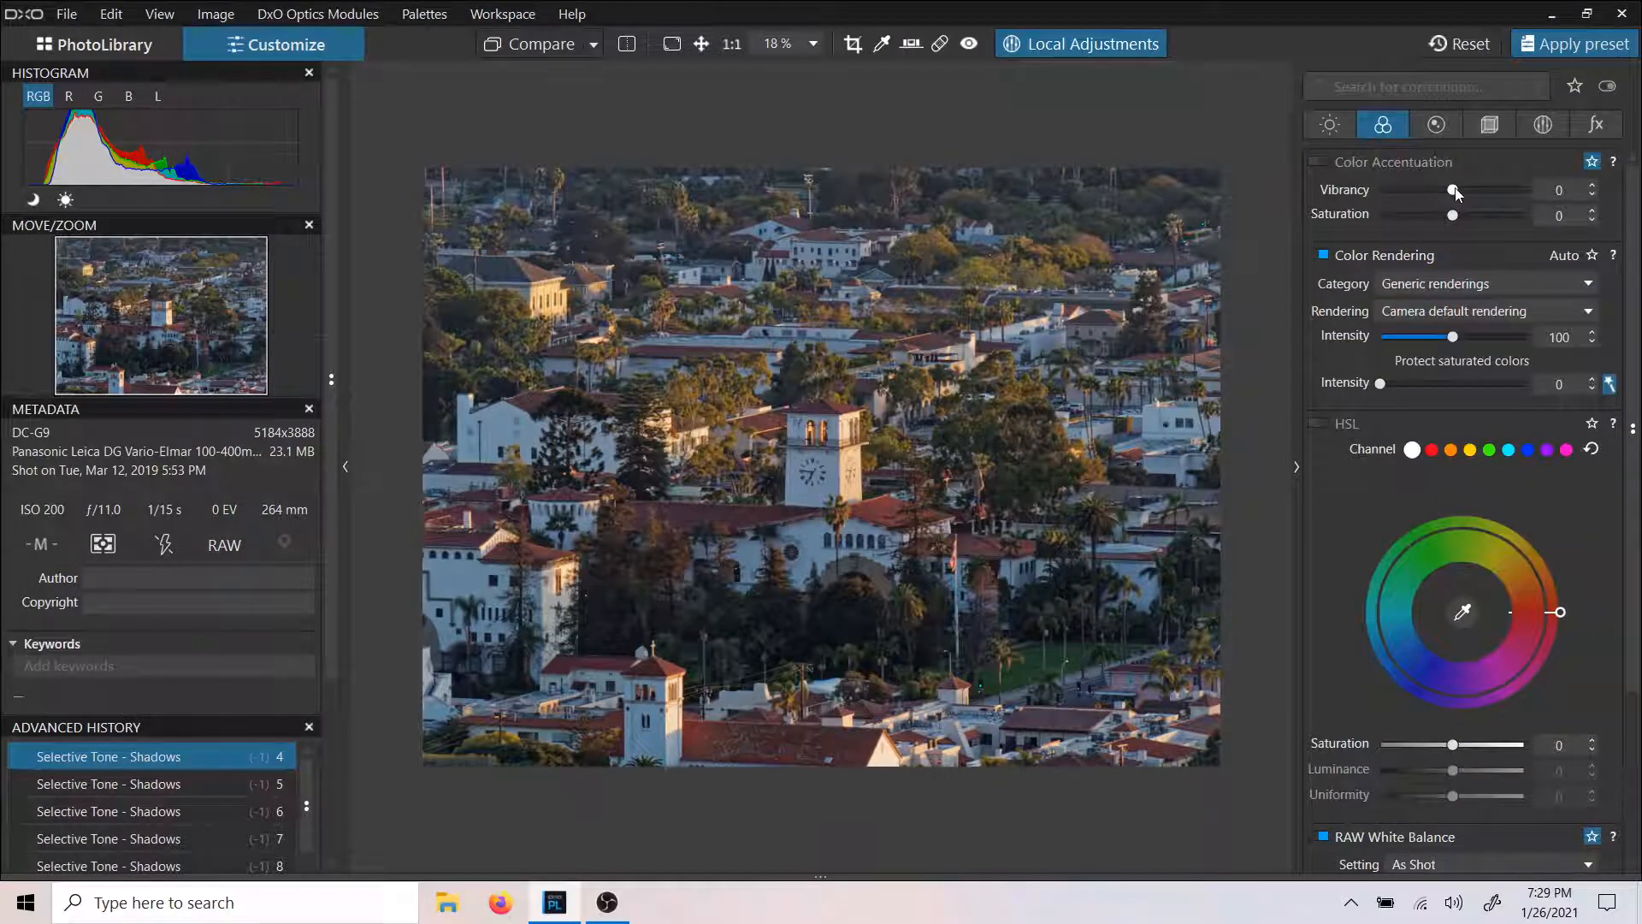
left_click_drag(1456, 193, 1468, 193)
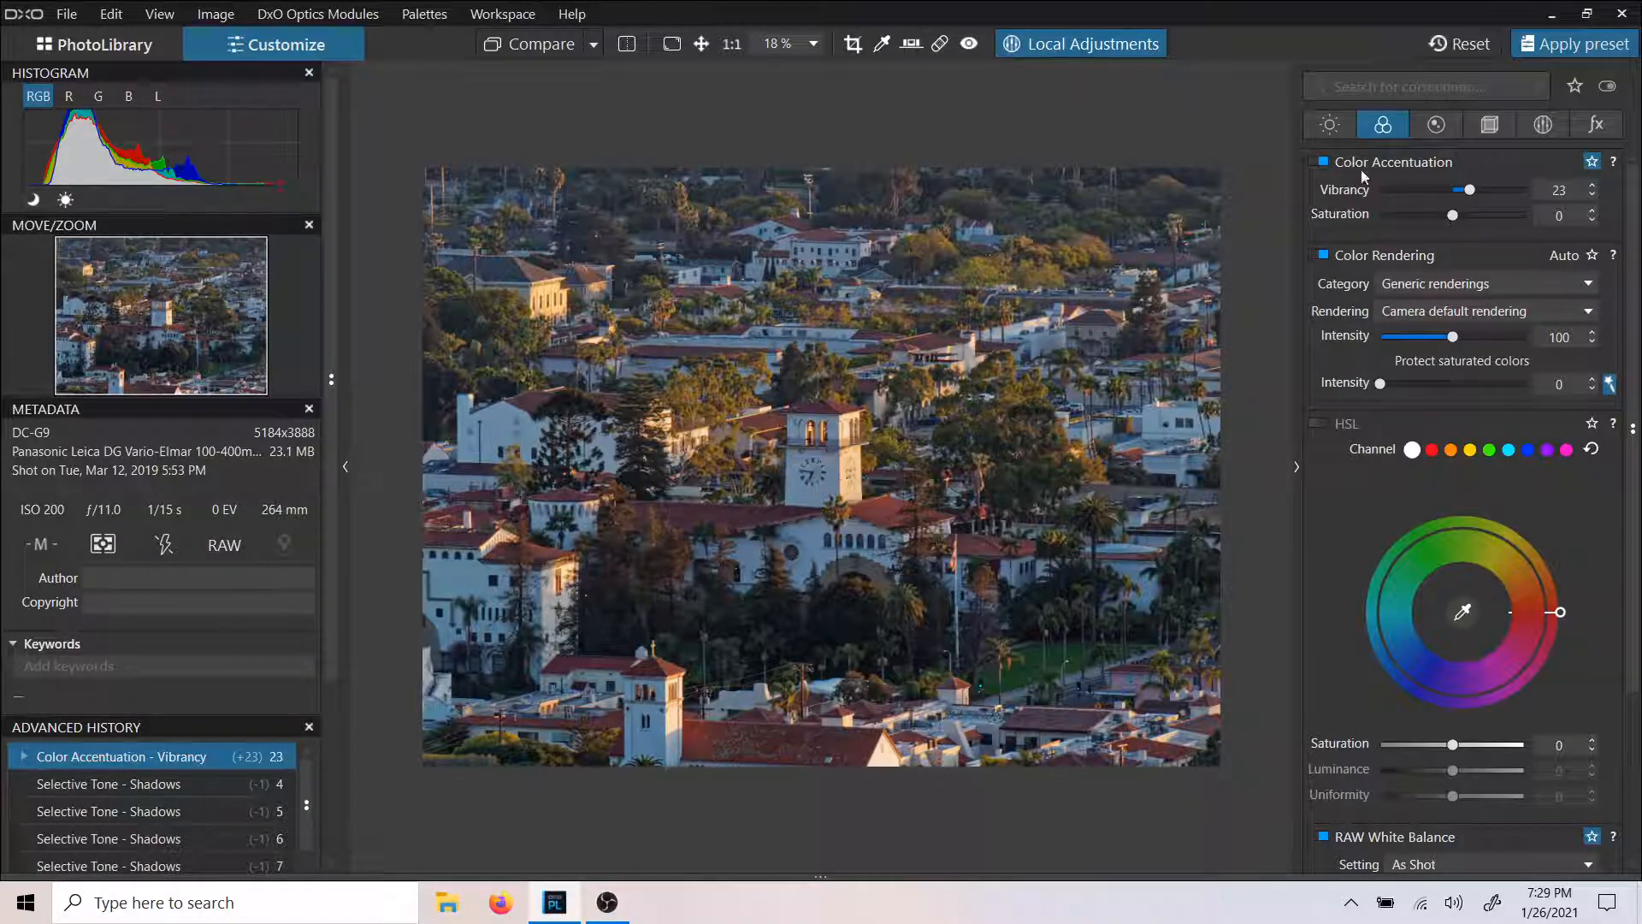
Warm the RAW white balance slightly, setting the temperature to about 5957 K.
scroll(1468, 248, "down", 3)
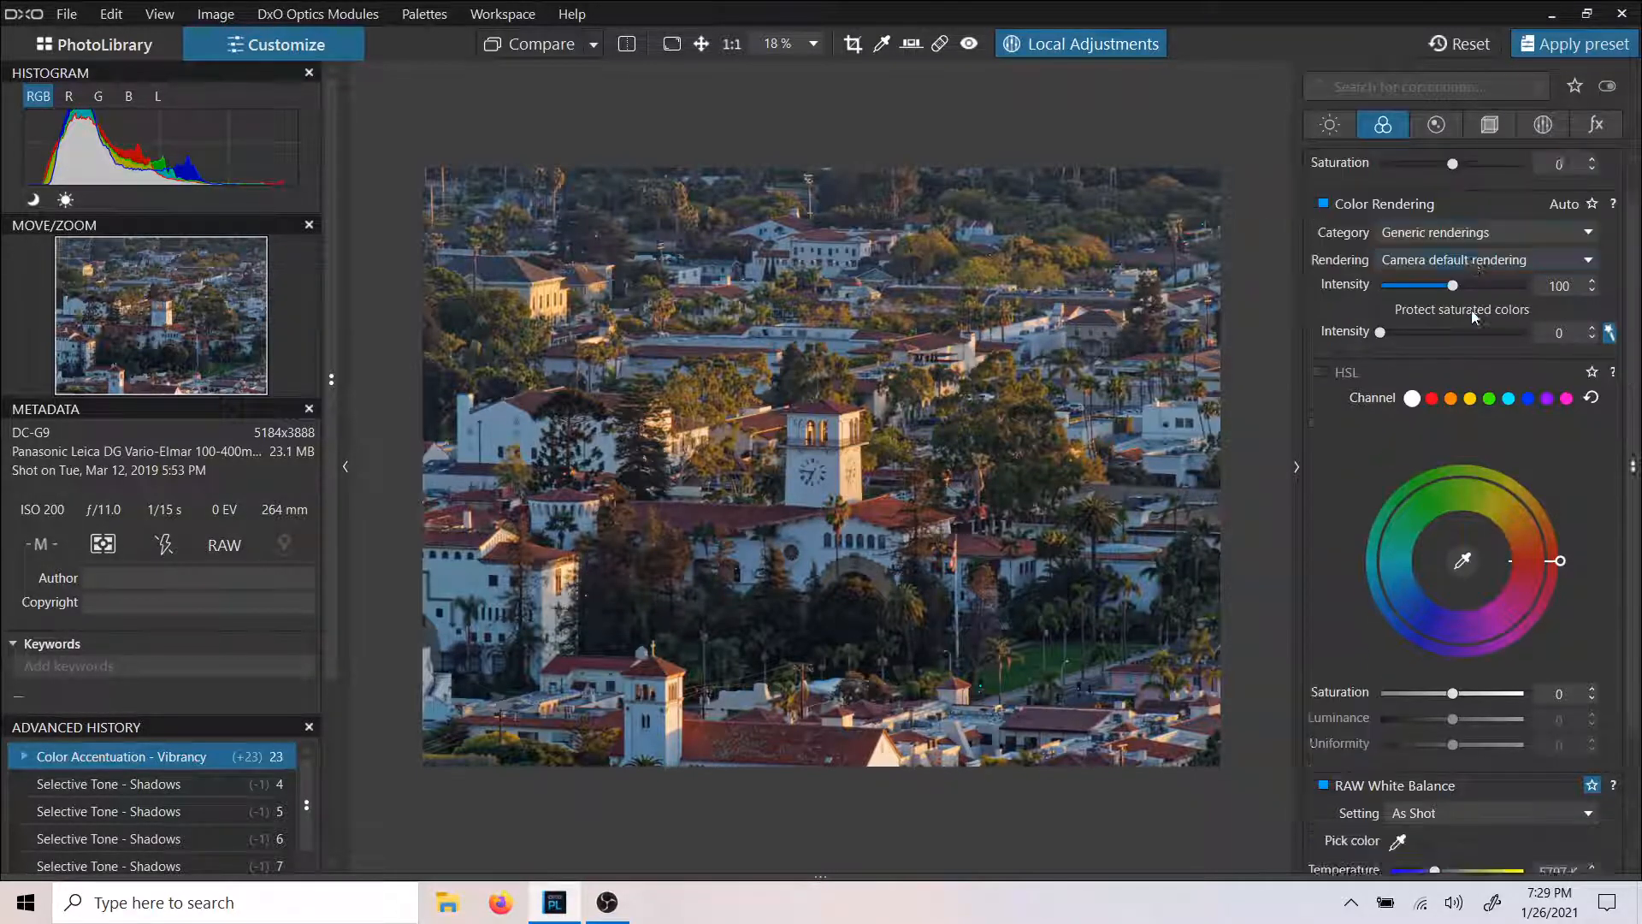
scroll(1473, 332, "down", 1)
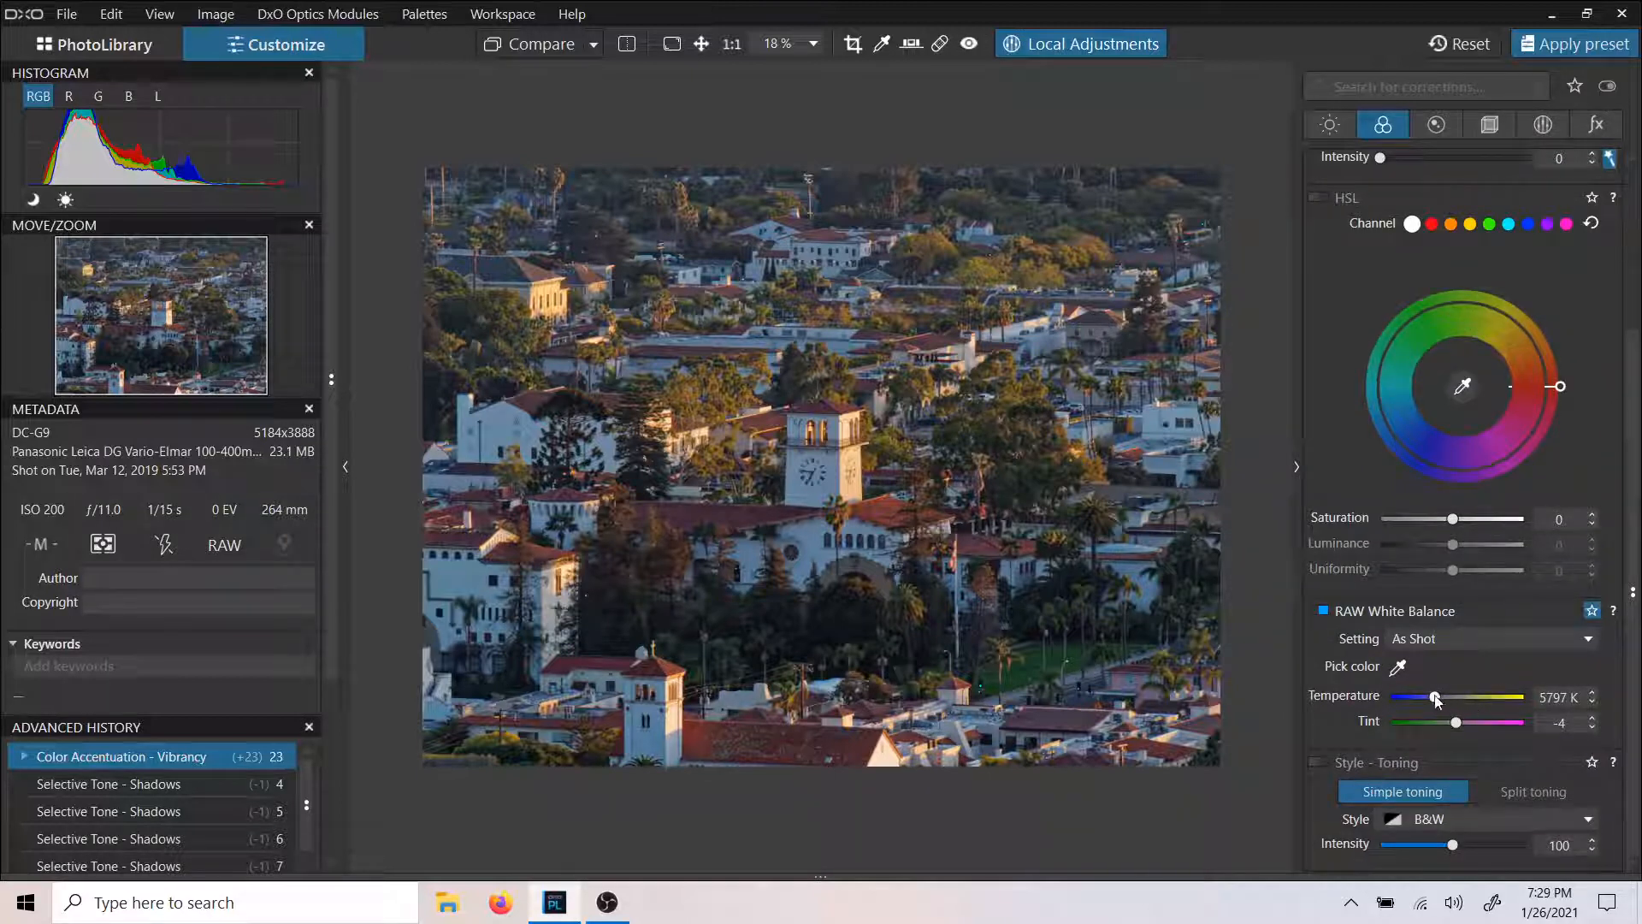
left_click_drag(1435, 697, 1441, 701)
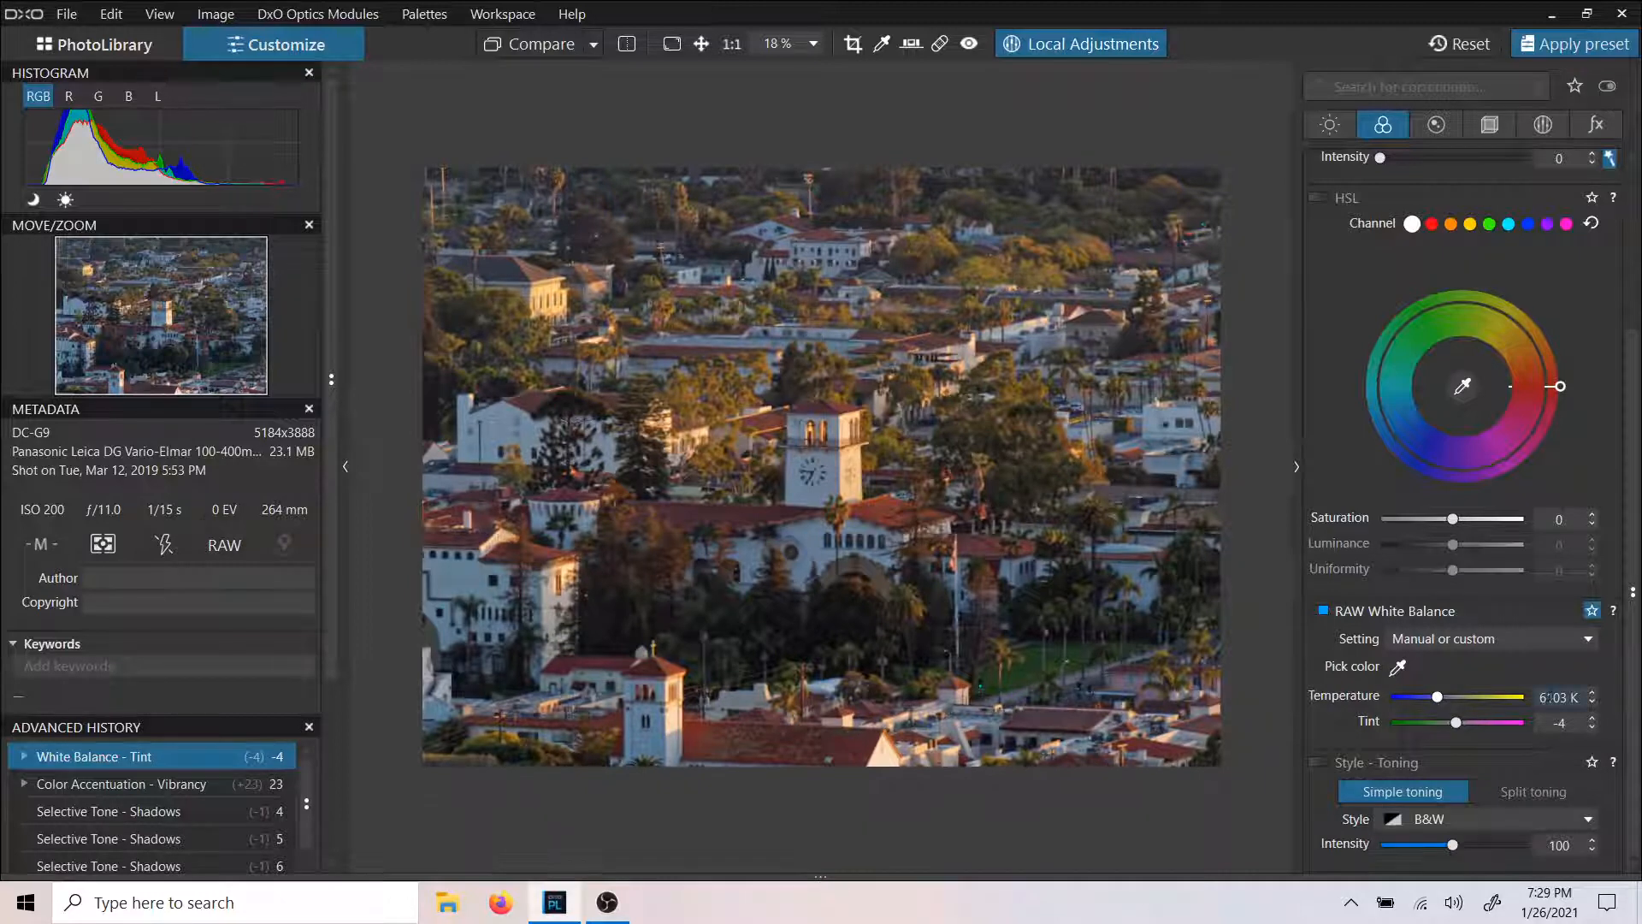
left_click(1593, 703)
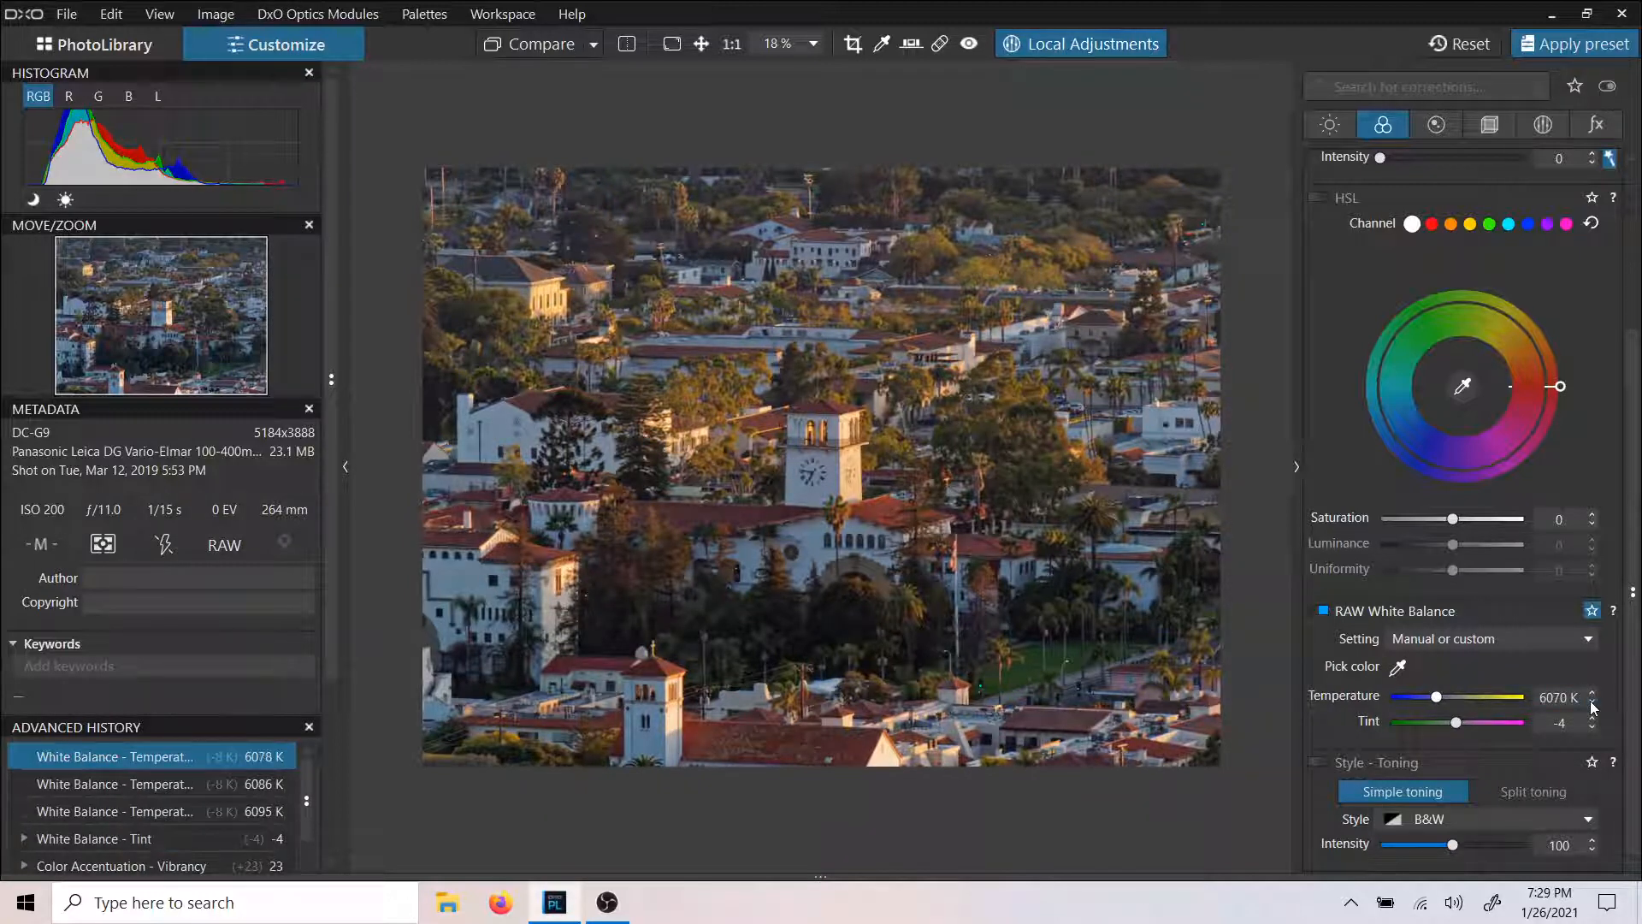
left_click(1592, 705)
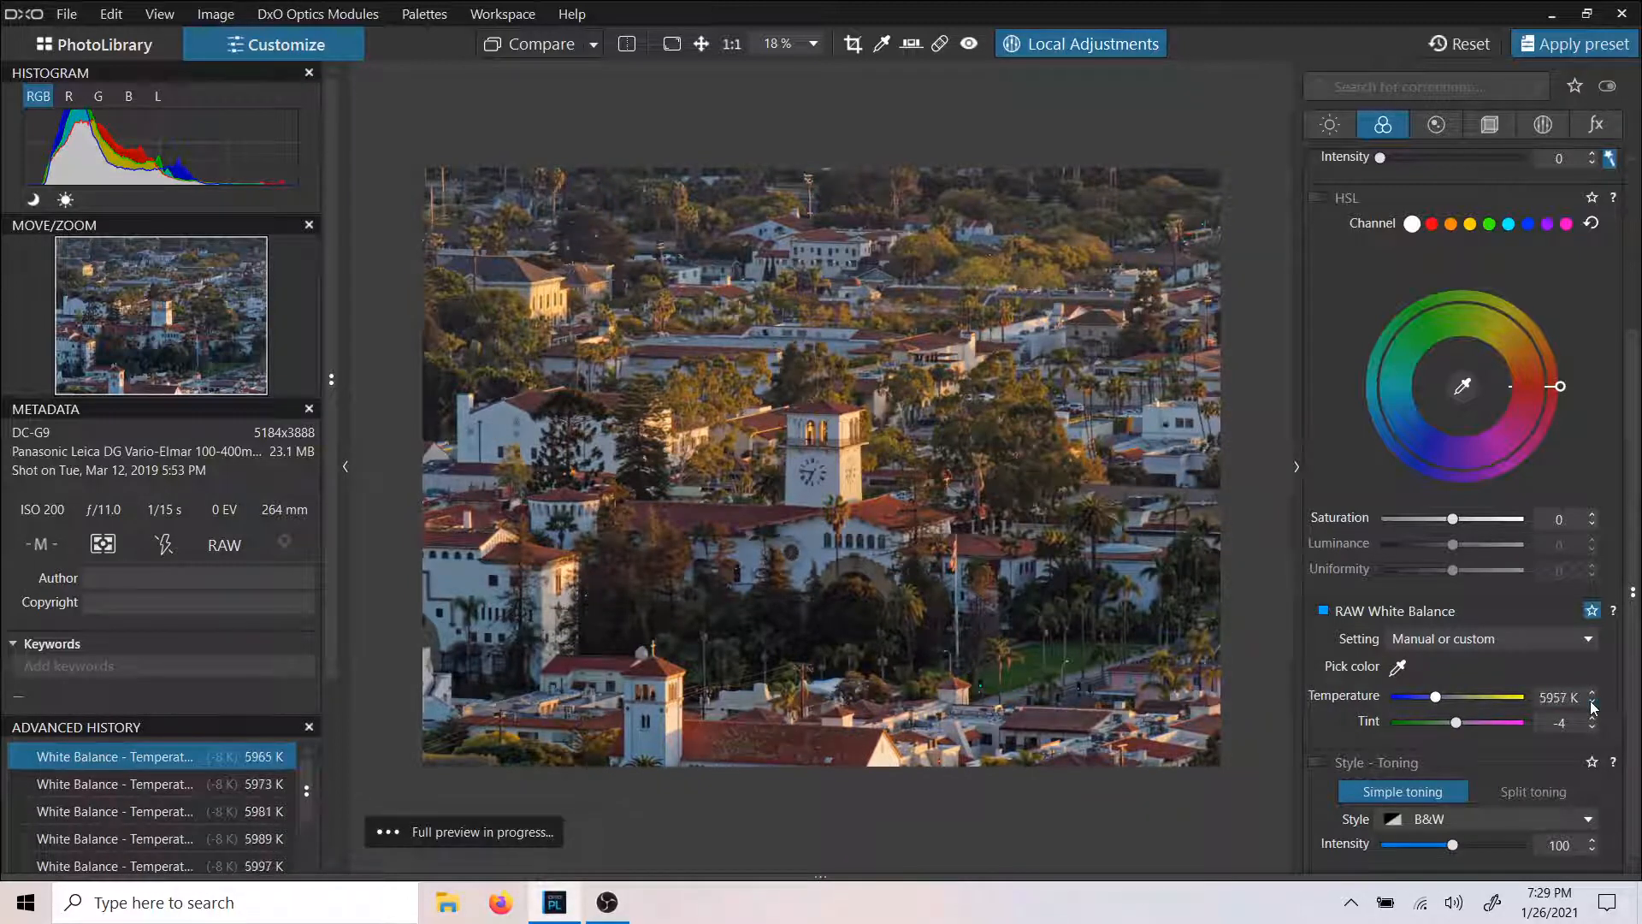
Try a cooler RAW white balance down to 5661 K, settling on a warmer temperature of 5979 K.
left_click(1593, 705)
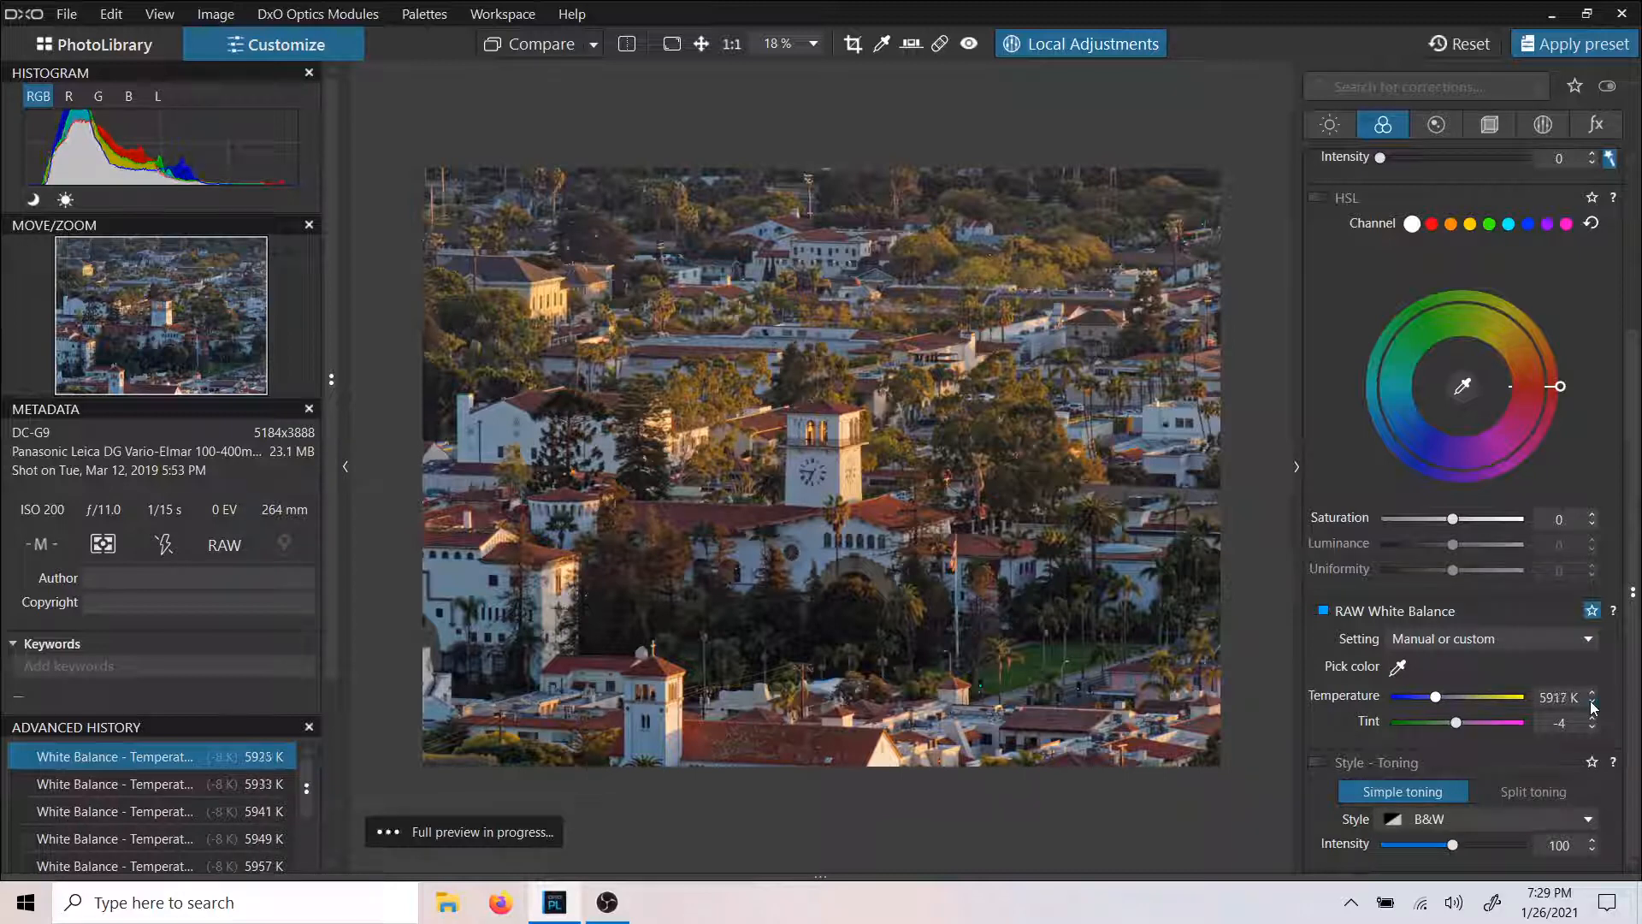
left_click(1593, 705)
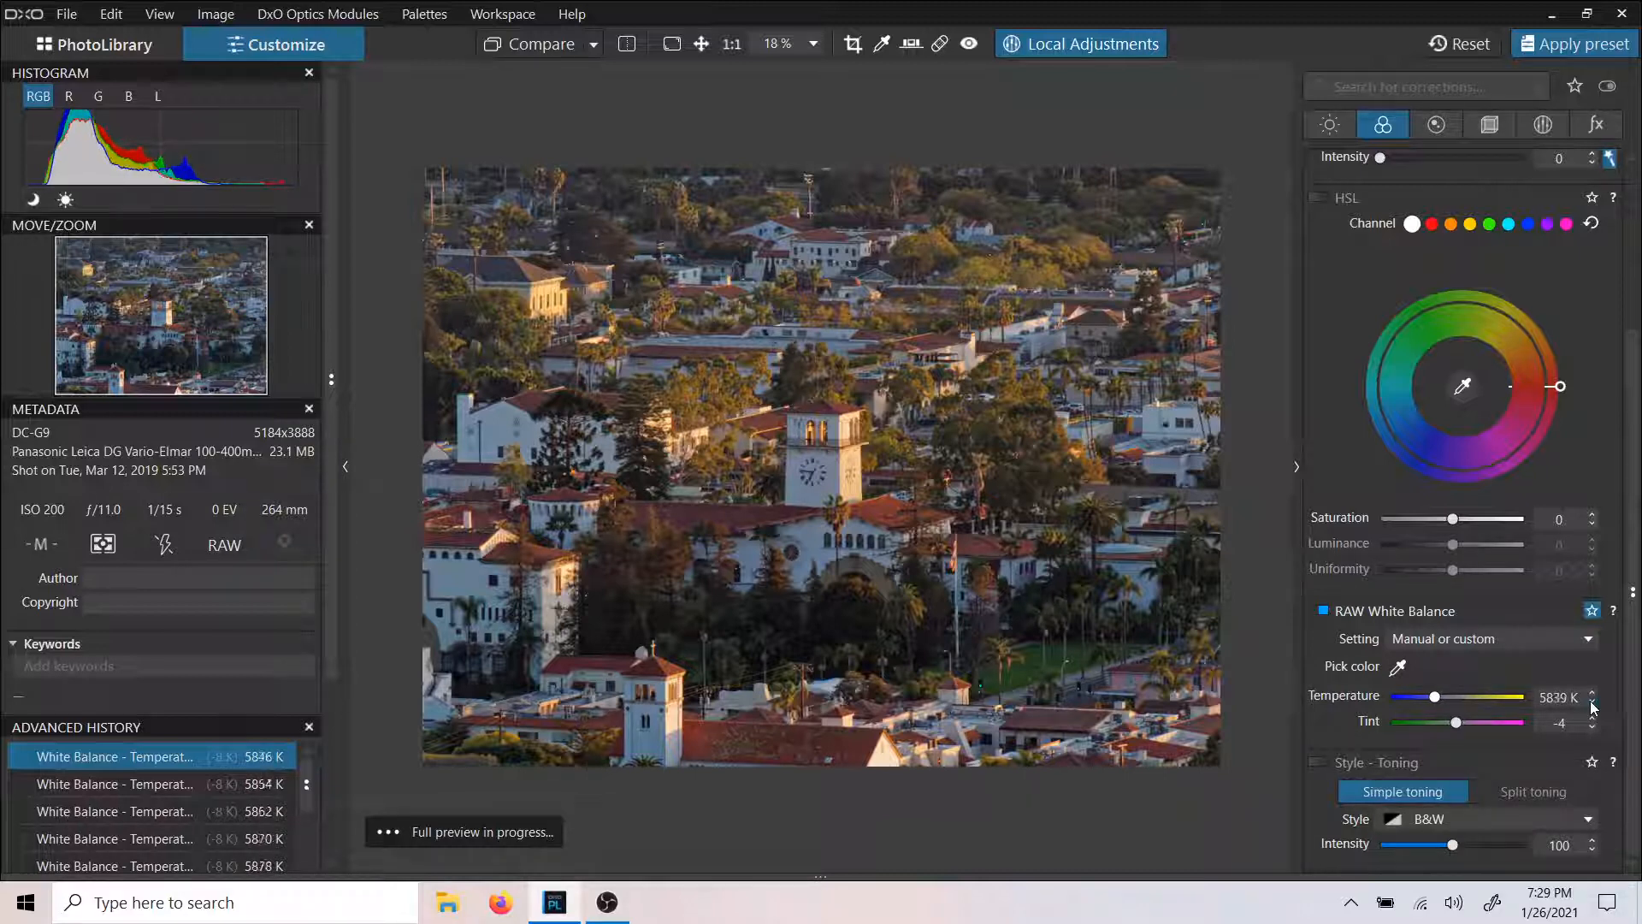
left_click(1593, 705)
left_click(1593, 705)
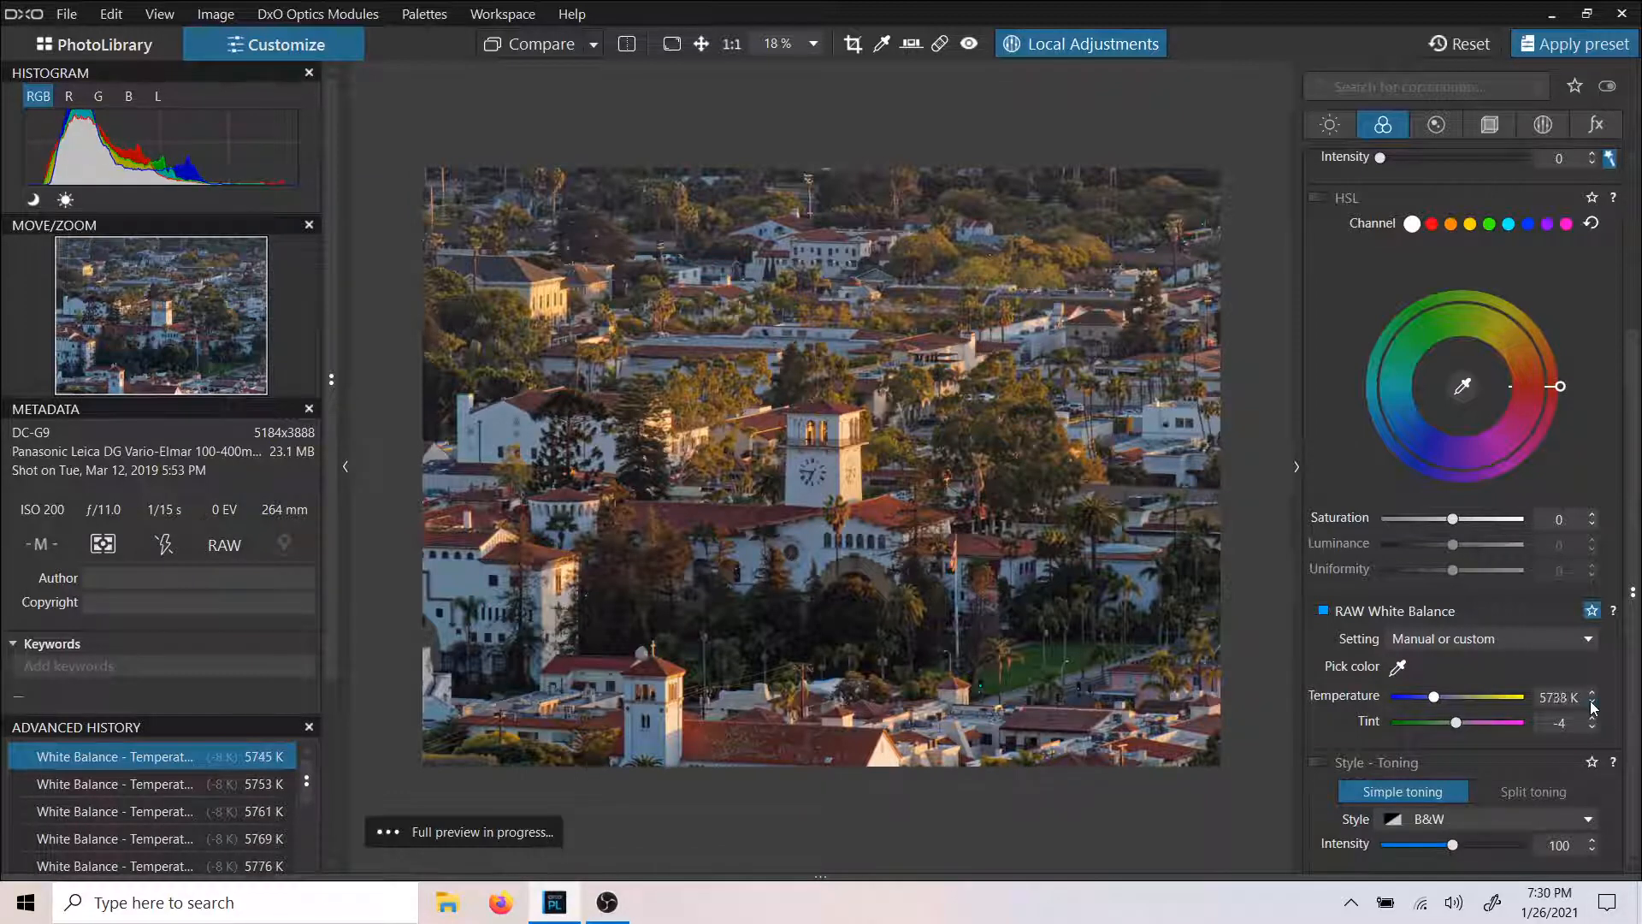
left_click(1593, 705)
left_click(1593, 705)
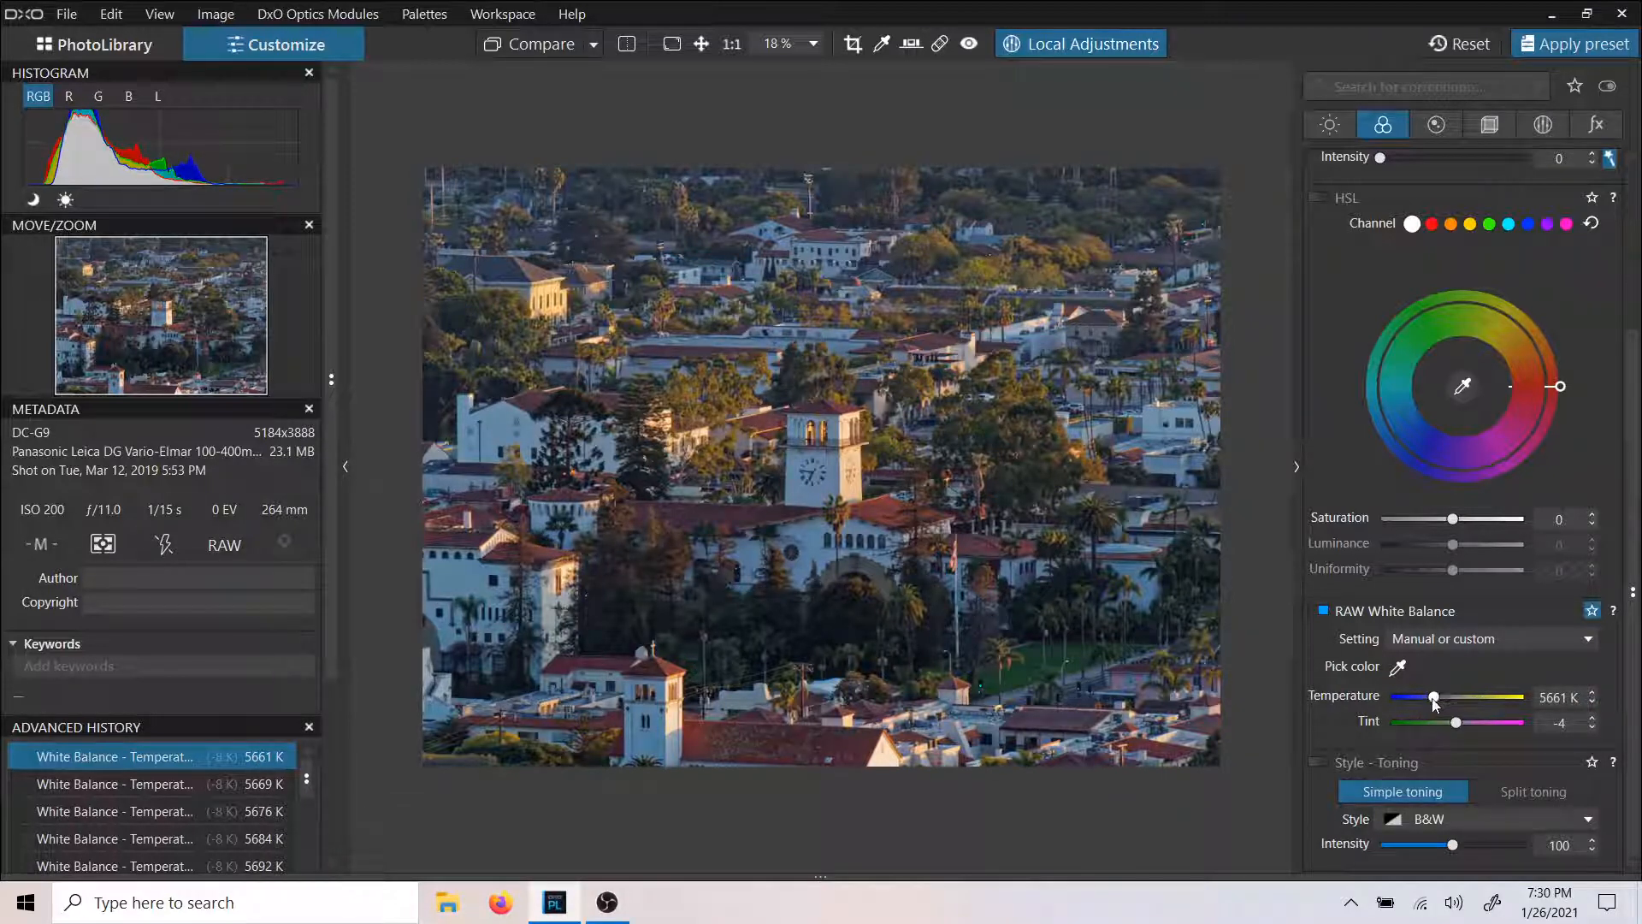
left_click_drag(1436, 699, 1438, 698)
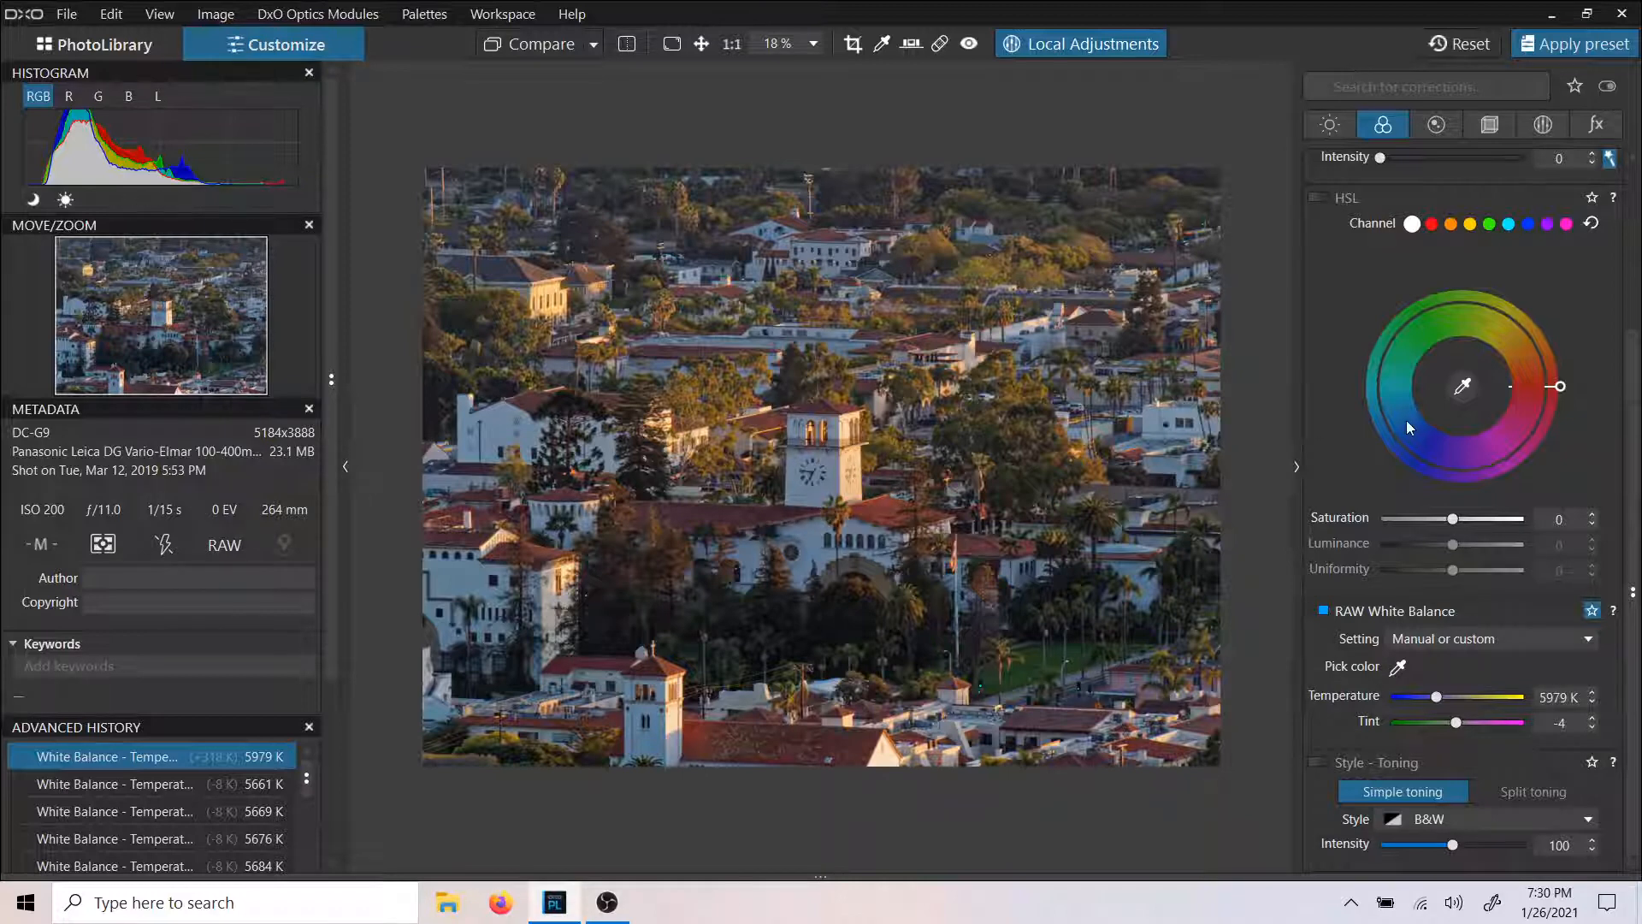
Leave local adjustments and raise Lens Sharpness to 1.17 for Global and 57 for Details.
left_click(1069, 48)
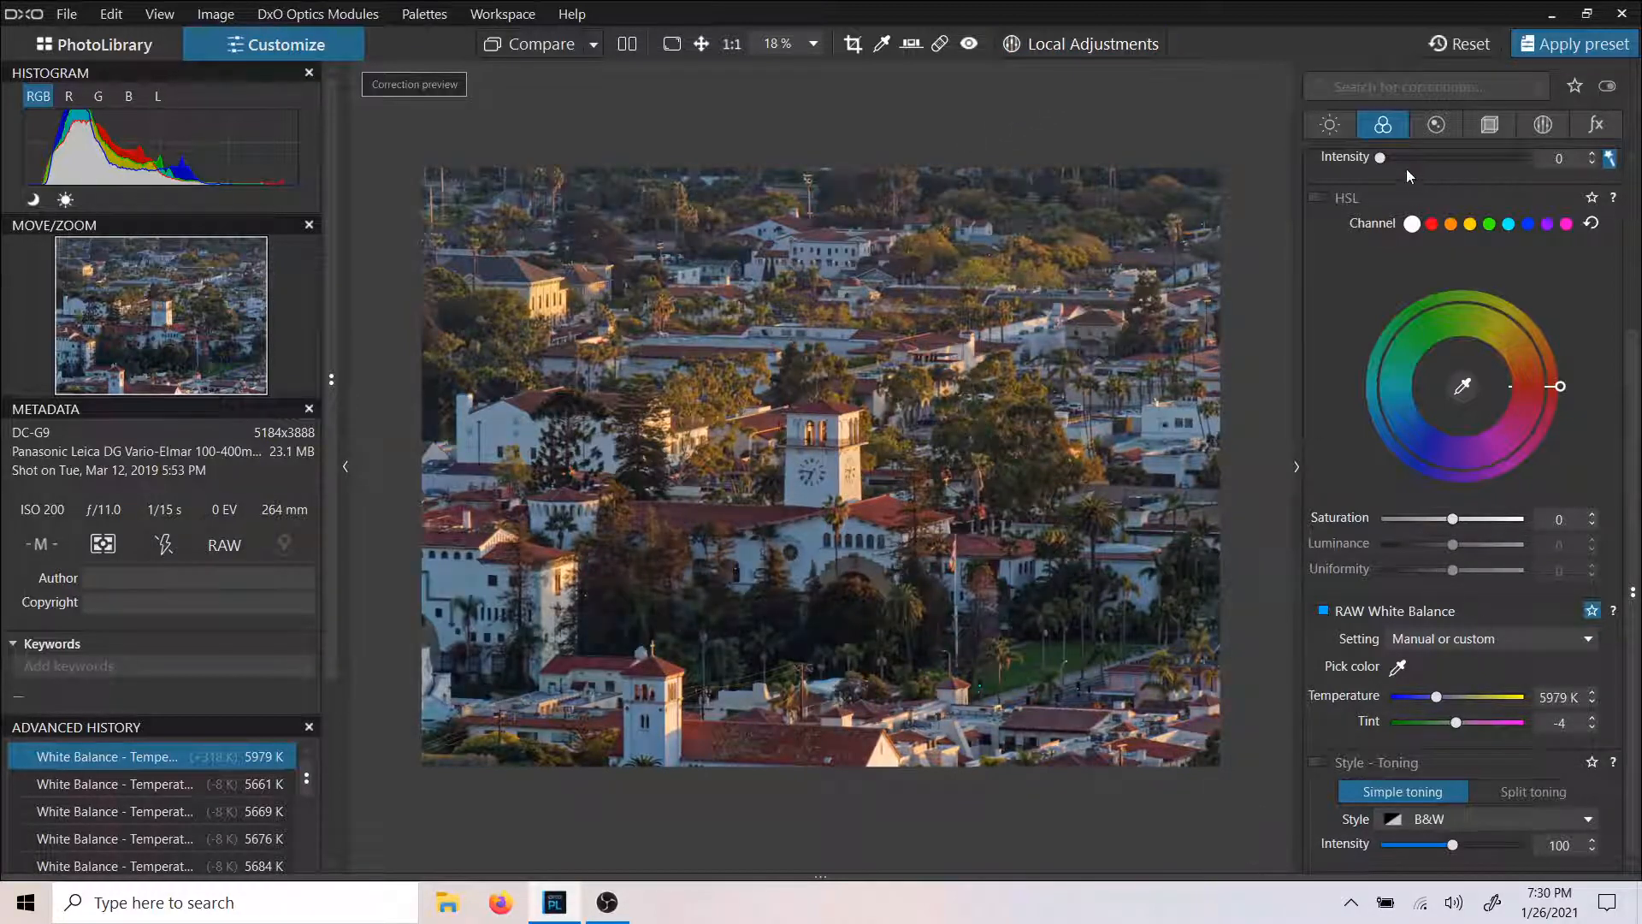
left_click(1437, 127)
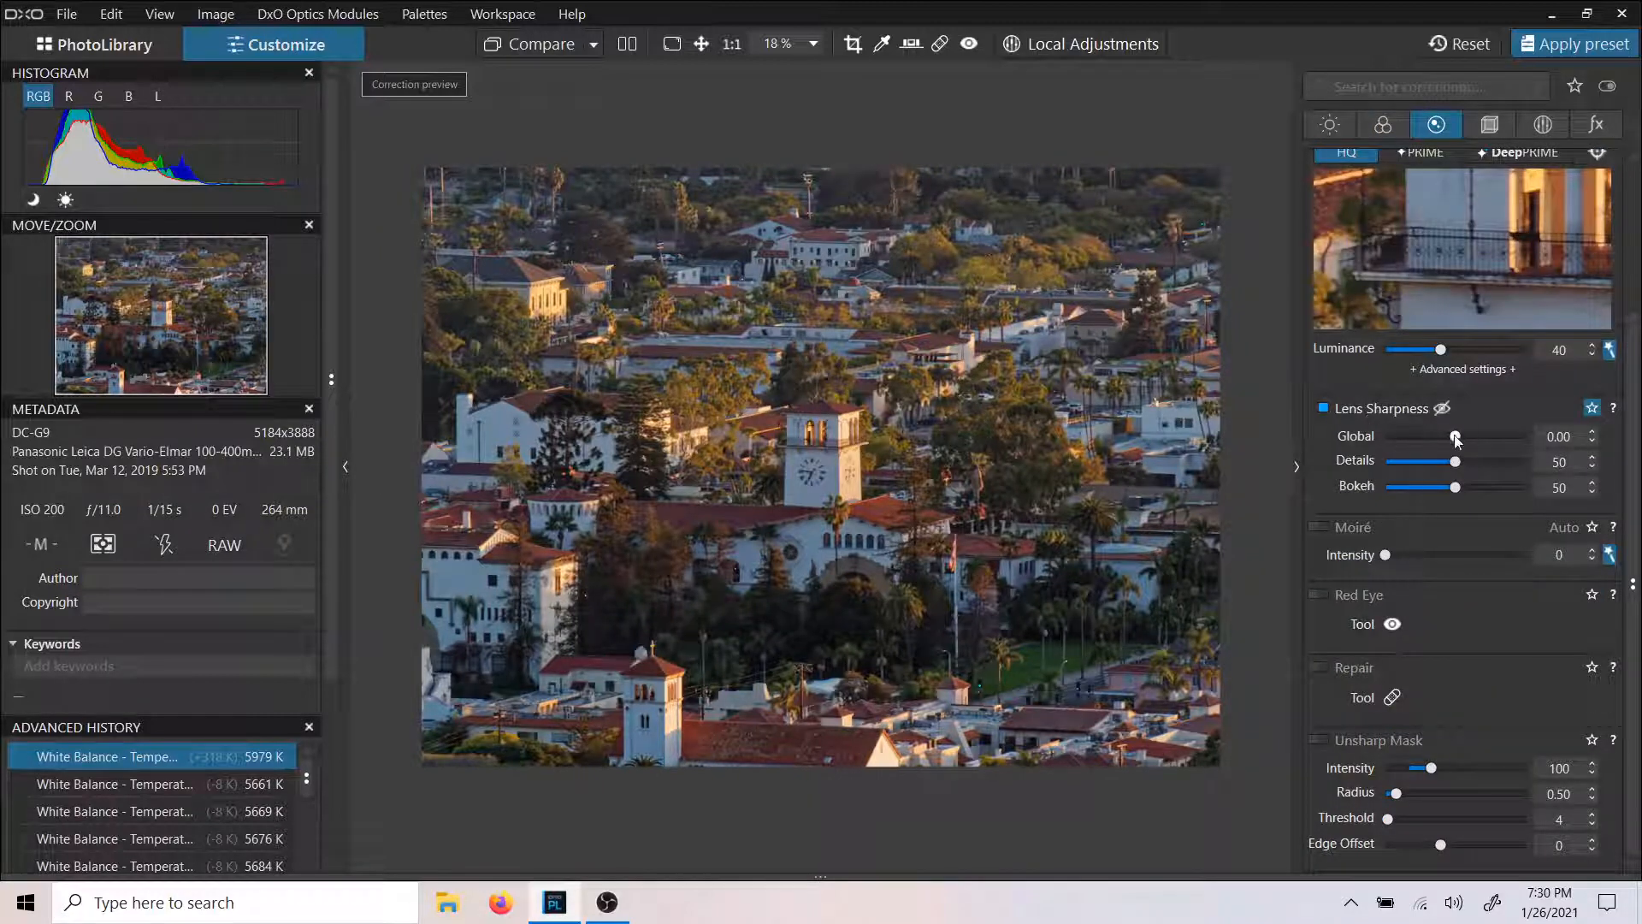
mouse_move(1461, 443)
left_mouse_down()
mouse_move(1476, 444)
mouse_move(1464, 469)
left_mouse_up()
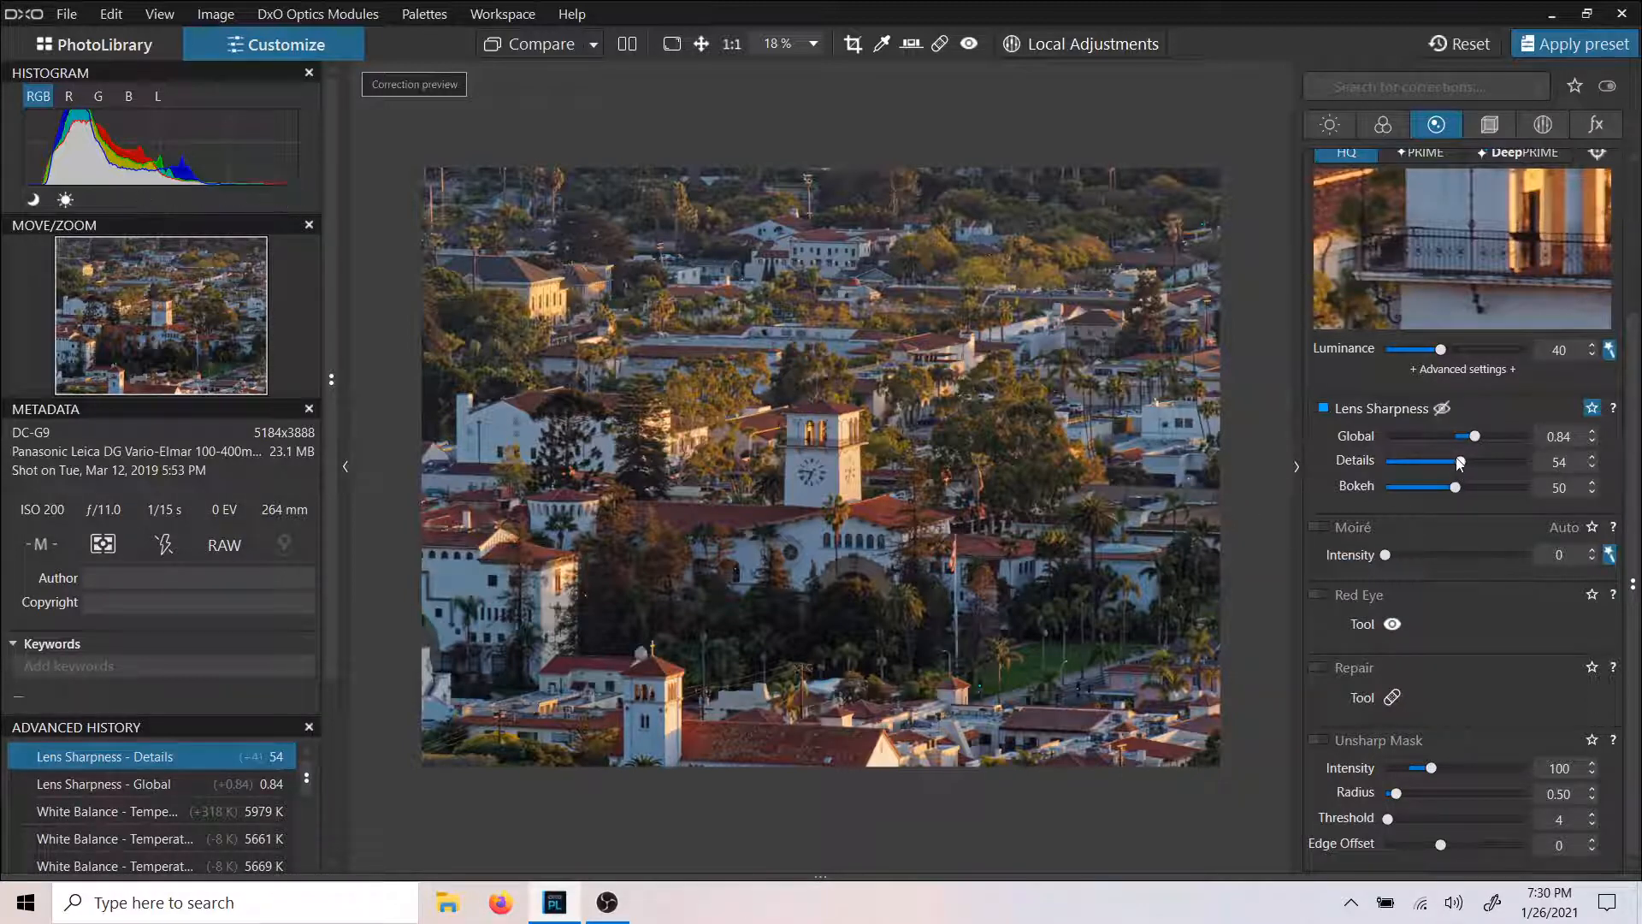
scroll(1458, 525, "up", 2)
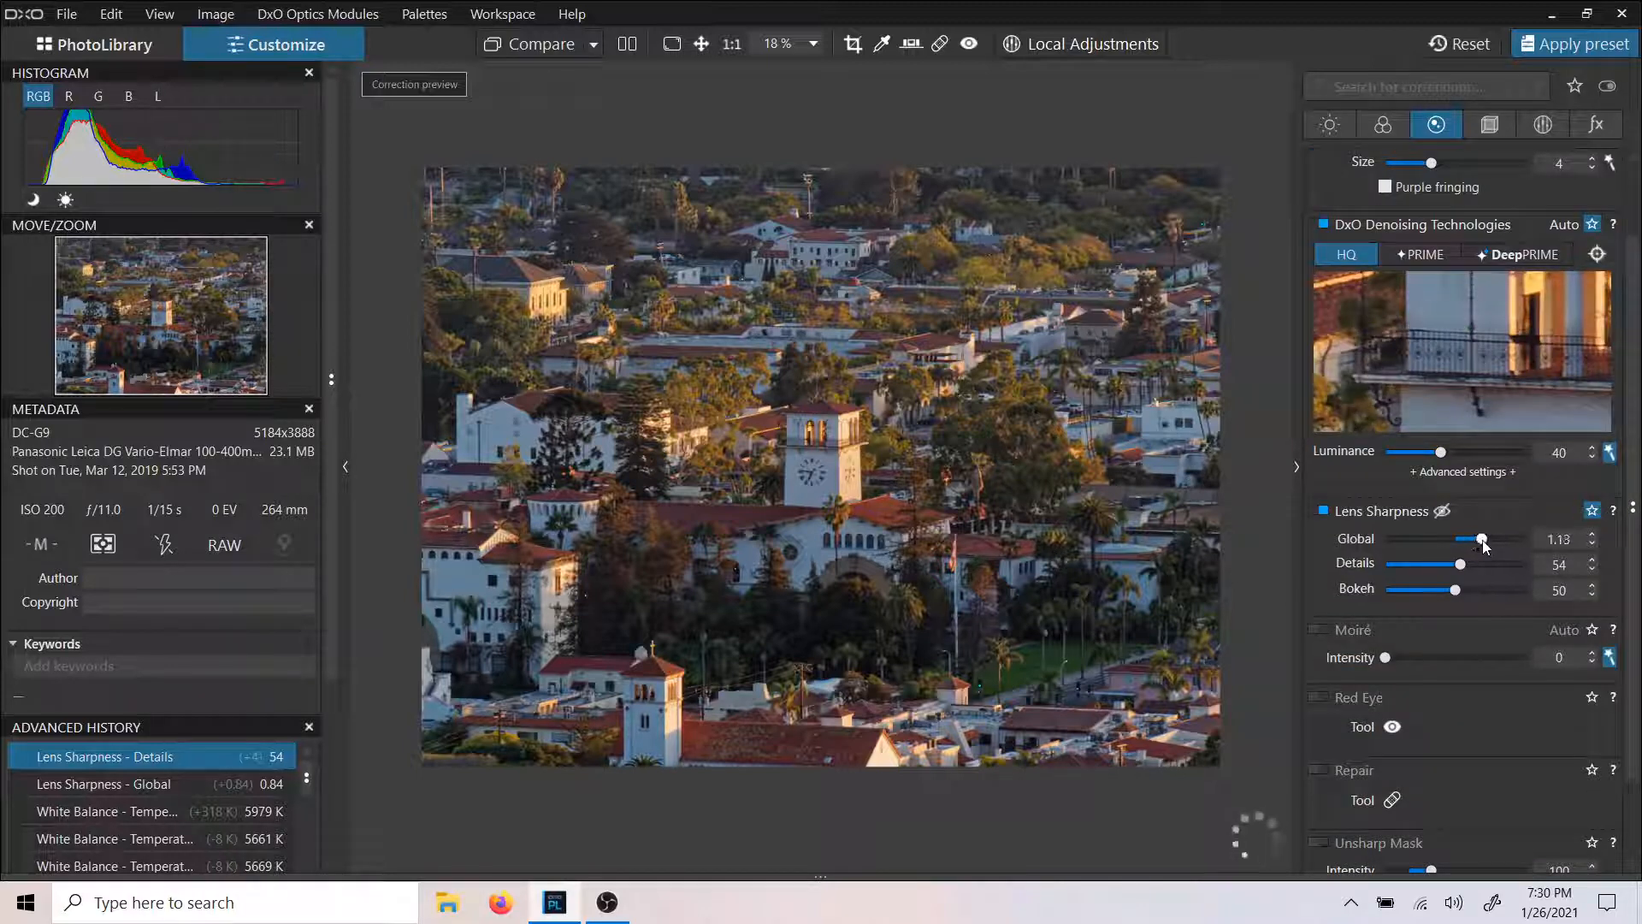
left_click_drag(1484, 546, 1485, 545)
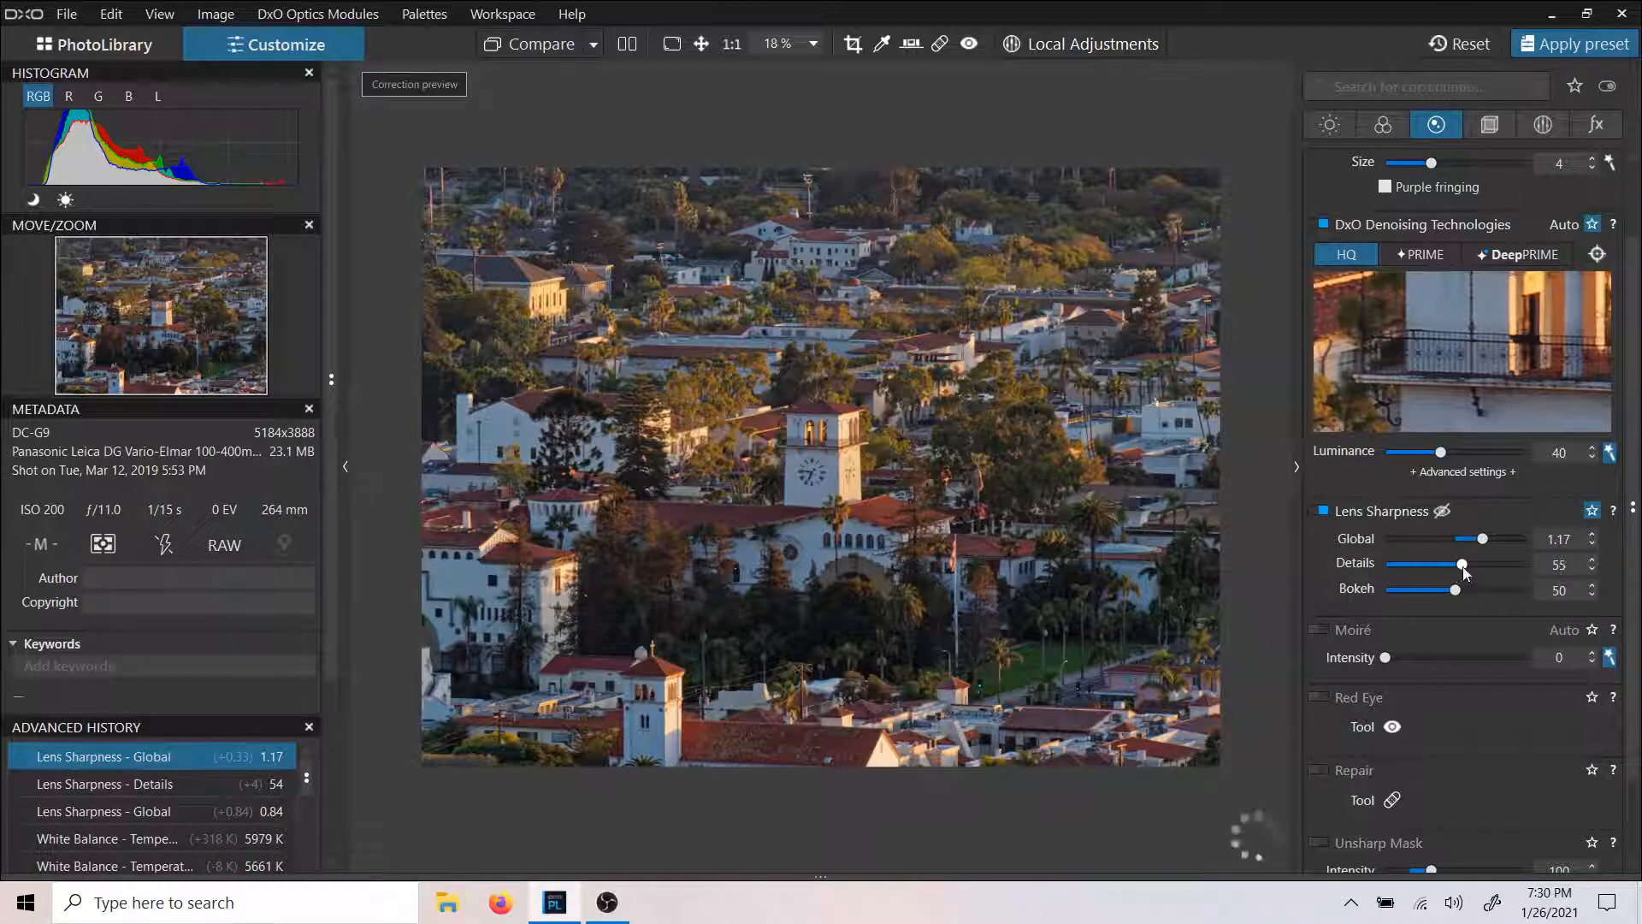
left_click_drag(1464, 569, 1466, 569)
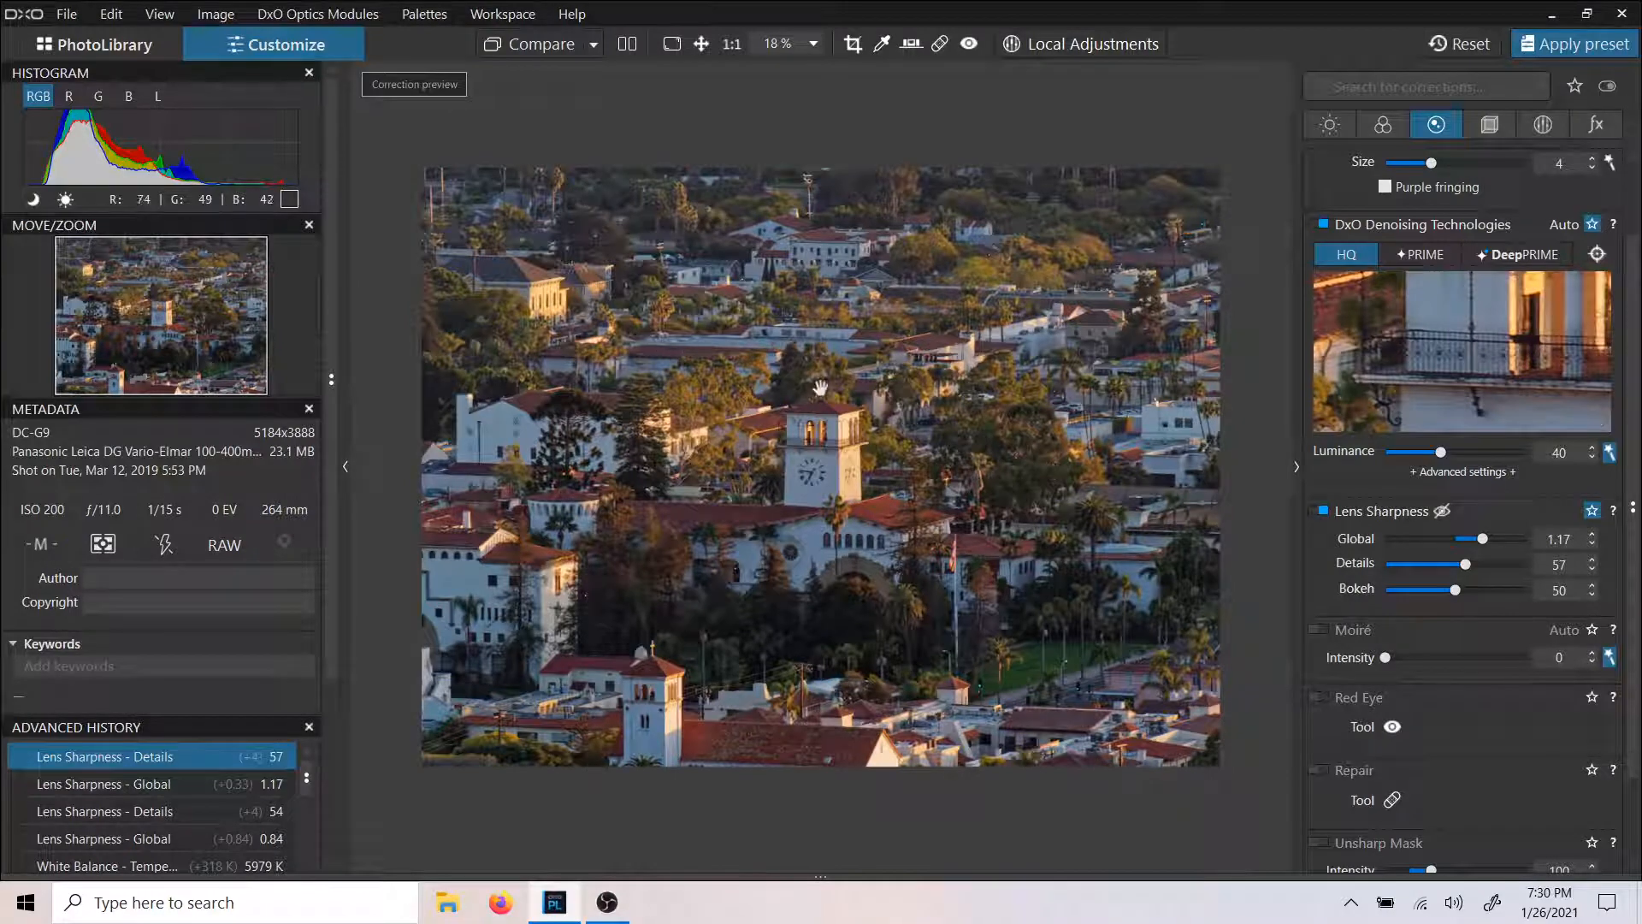
Switch the denoising to PRIME and check the clock tower up close before returning to the whole photo.
scroll(844, 458, "up", 5)
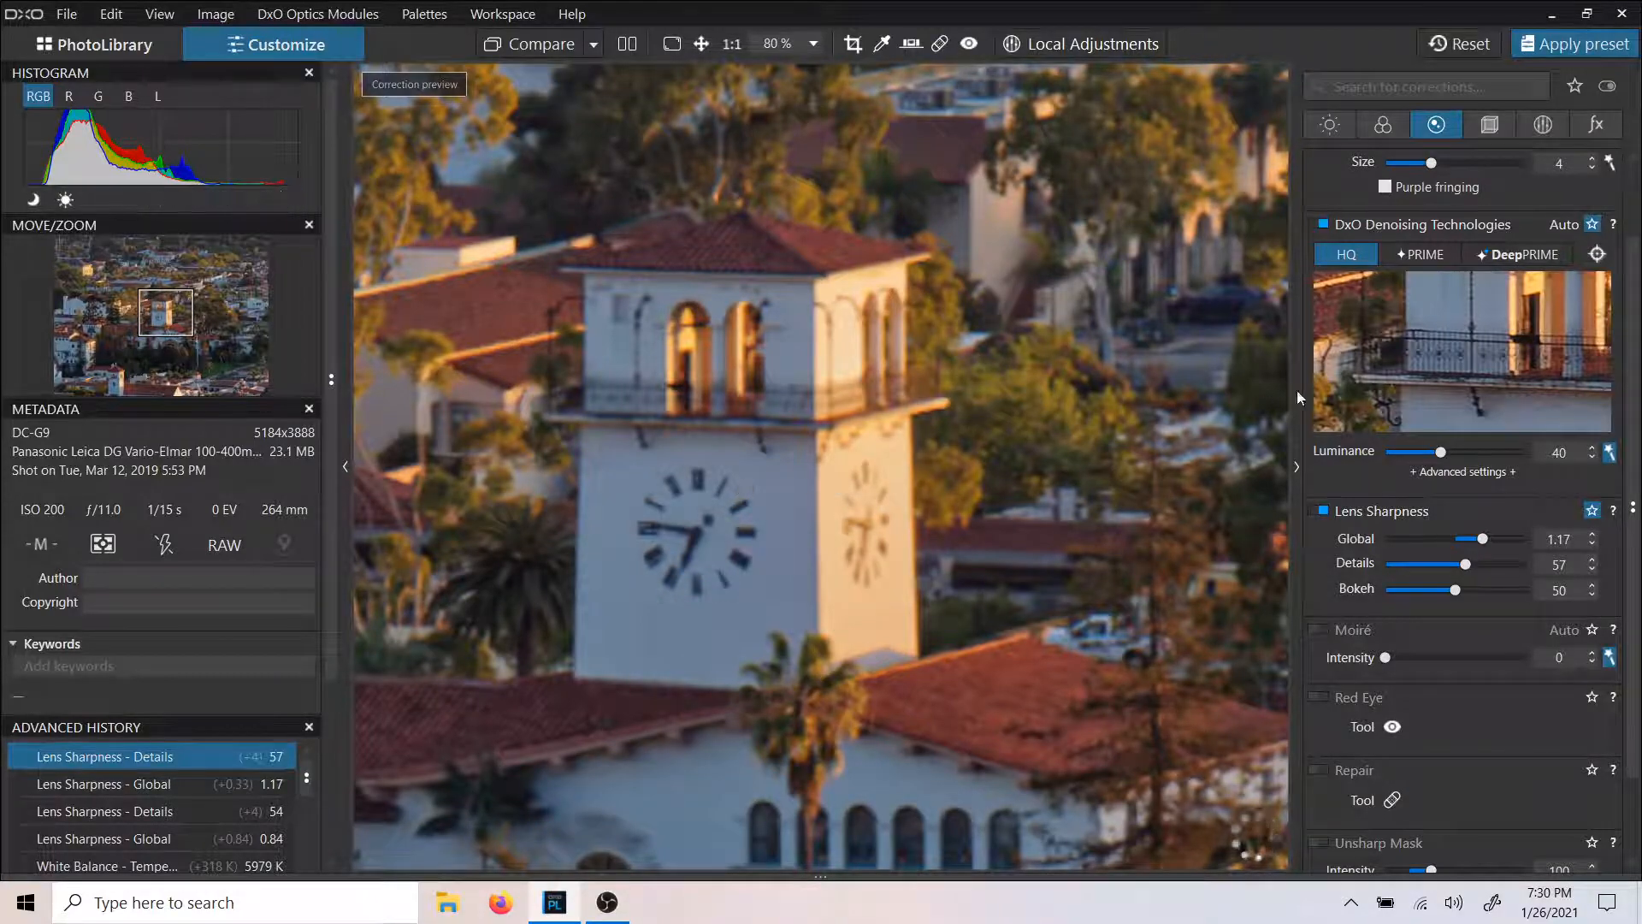
left_click(1453, 255)
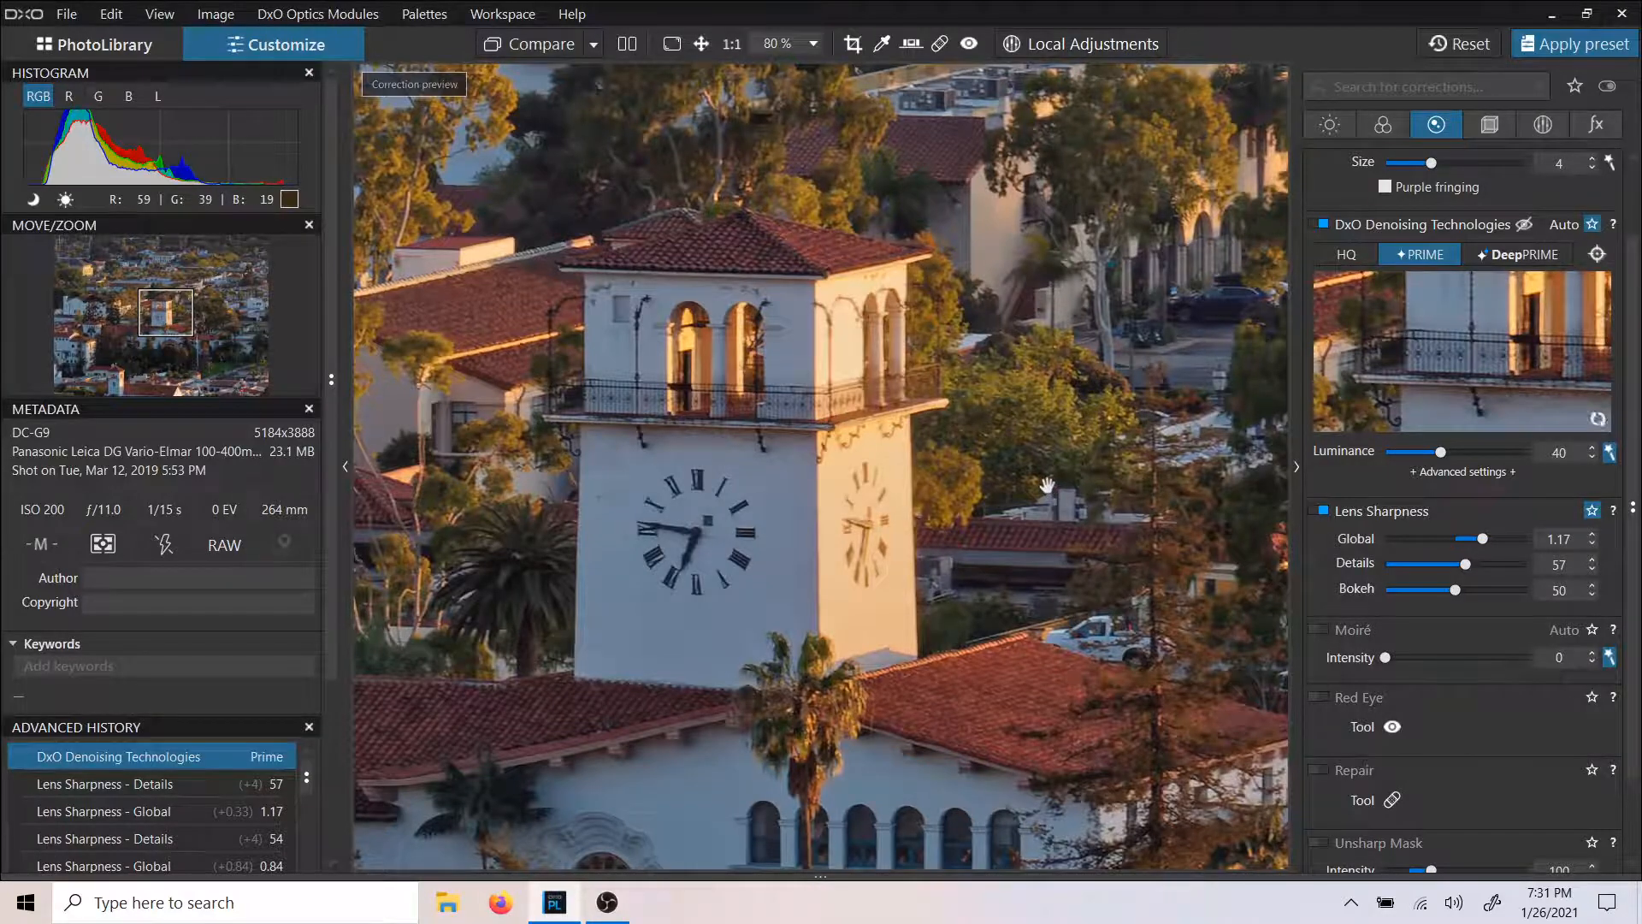
scroll(1050, 489, "down", 2)
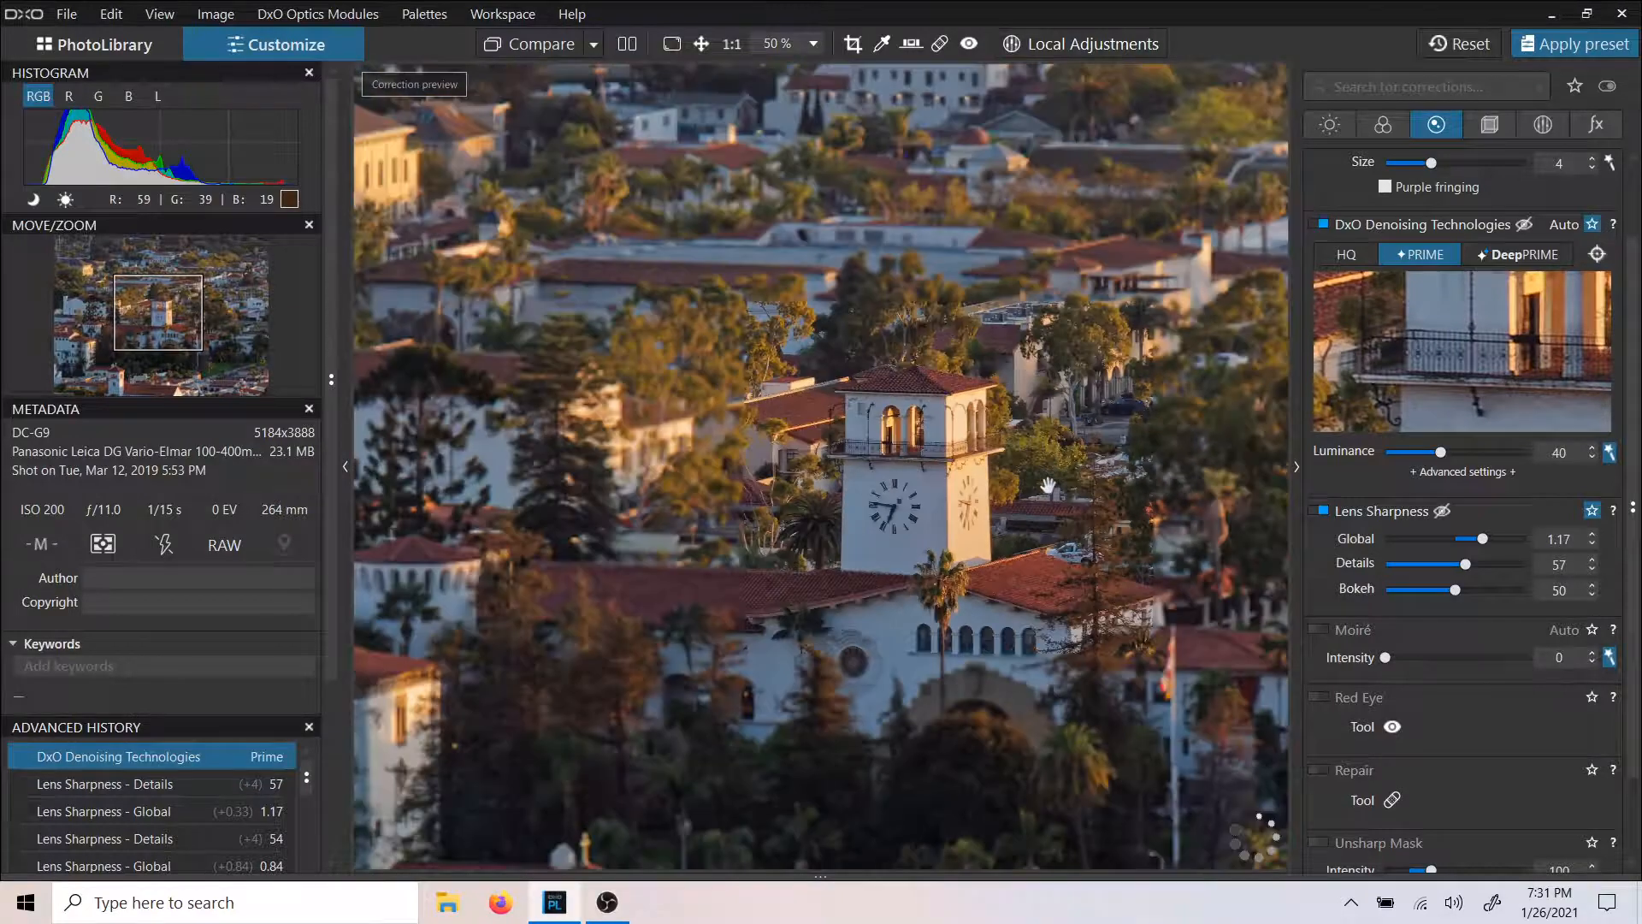
scroll(1048, 485, "down", 3)
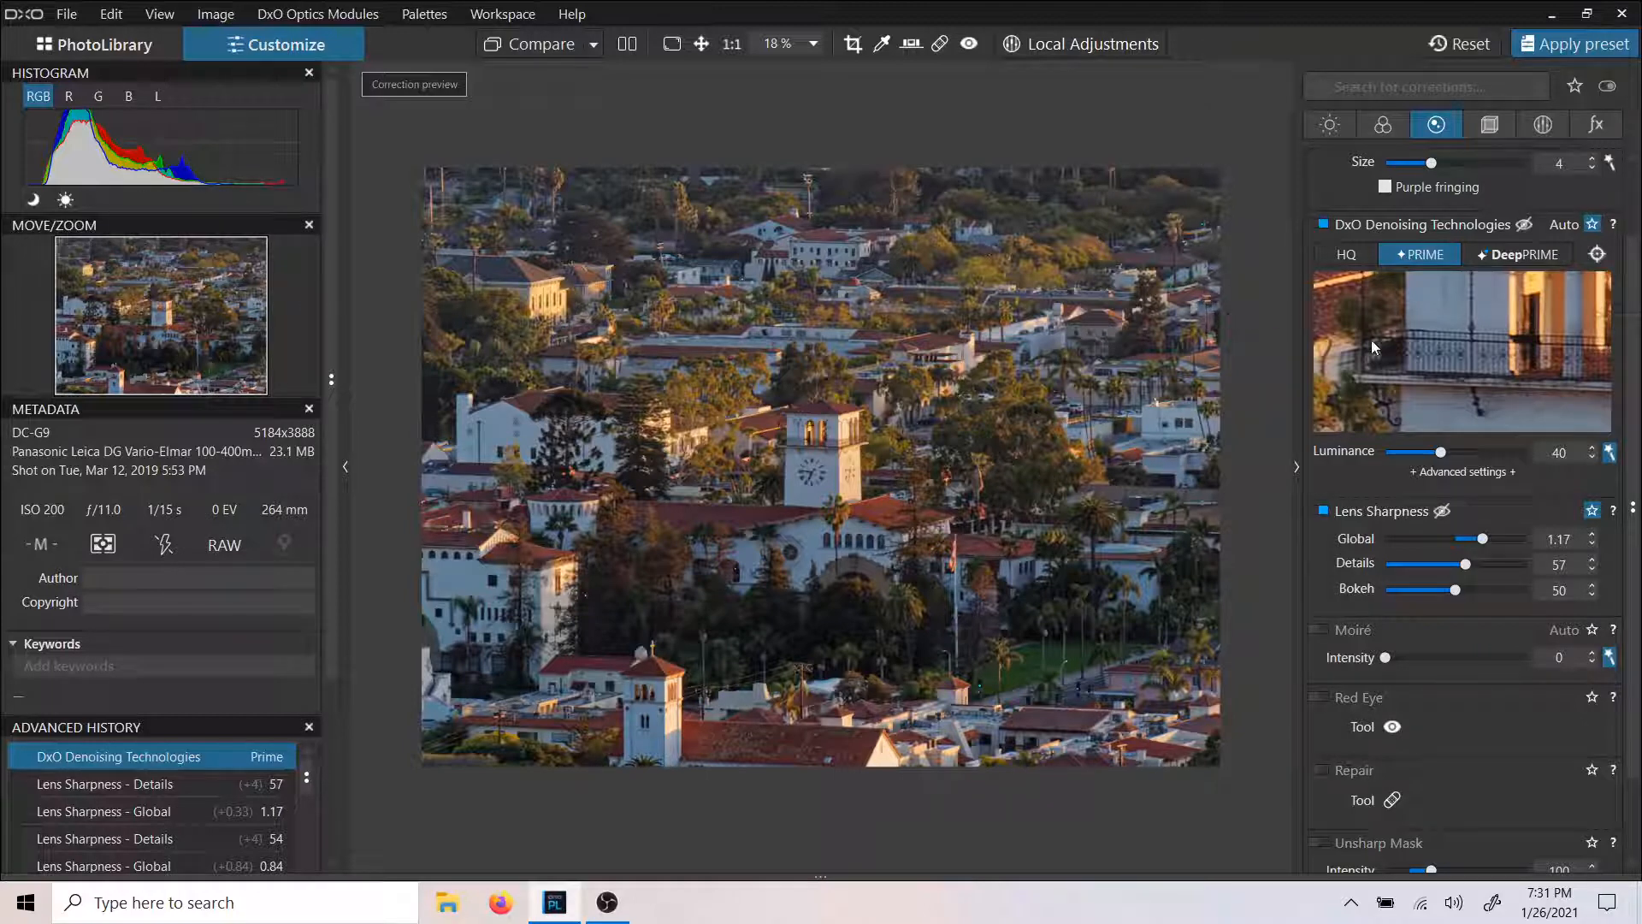
left_click(1491, 126)
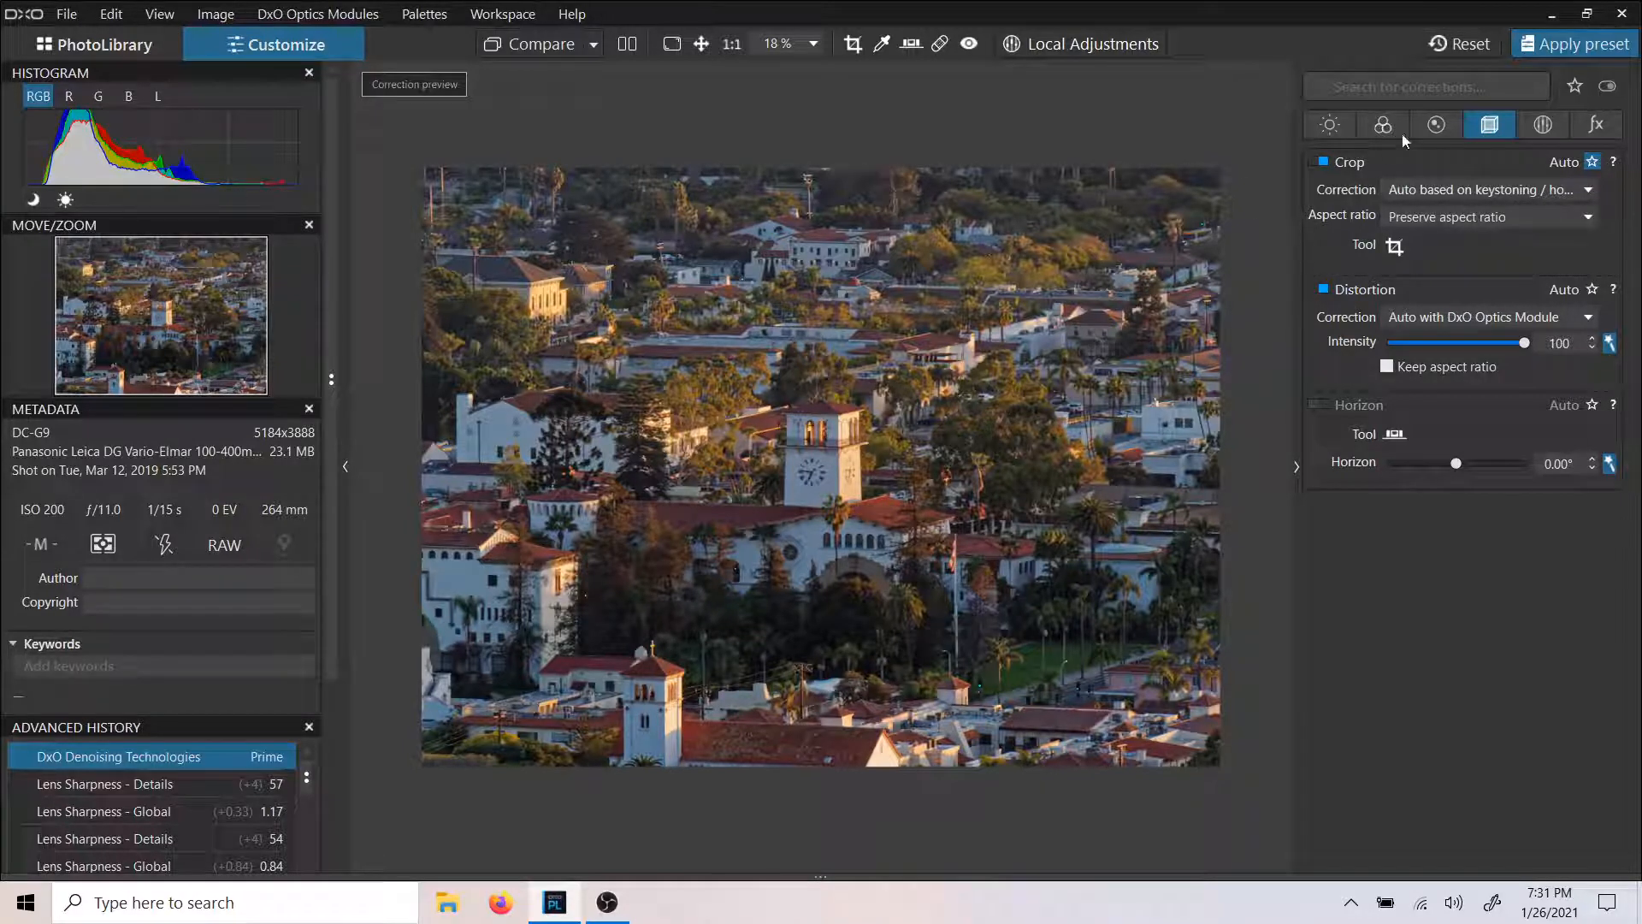
left_click(1328, 125)
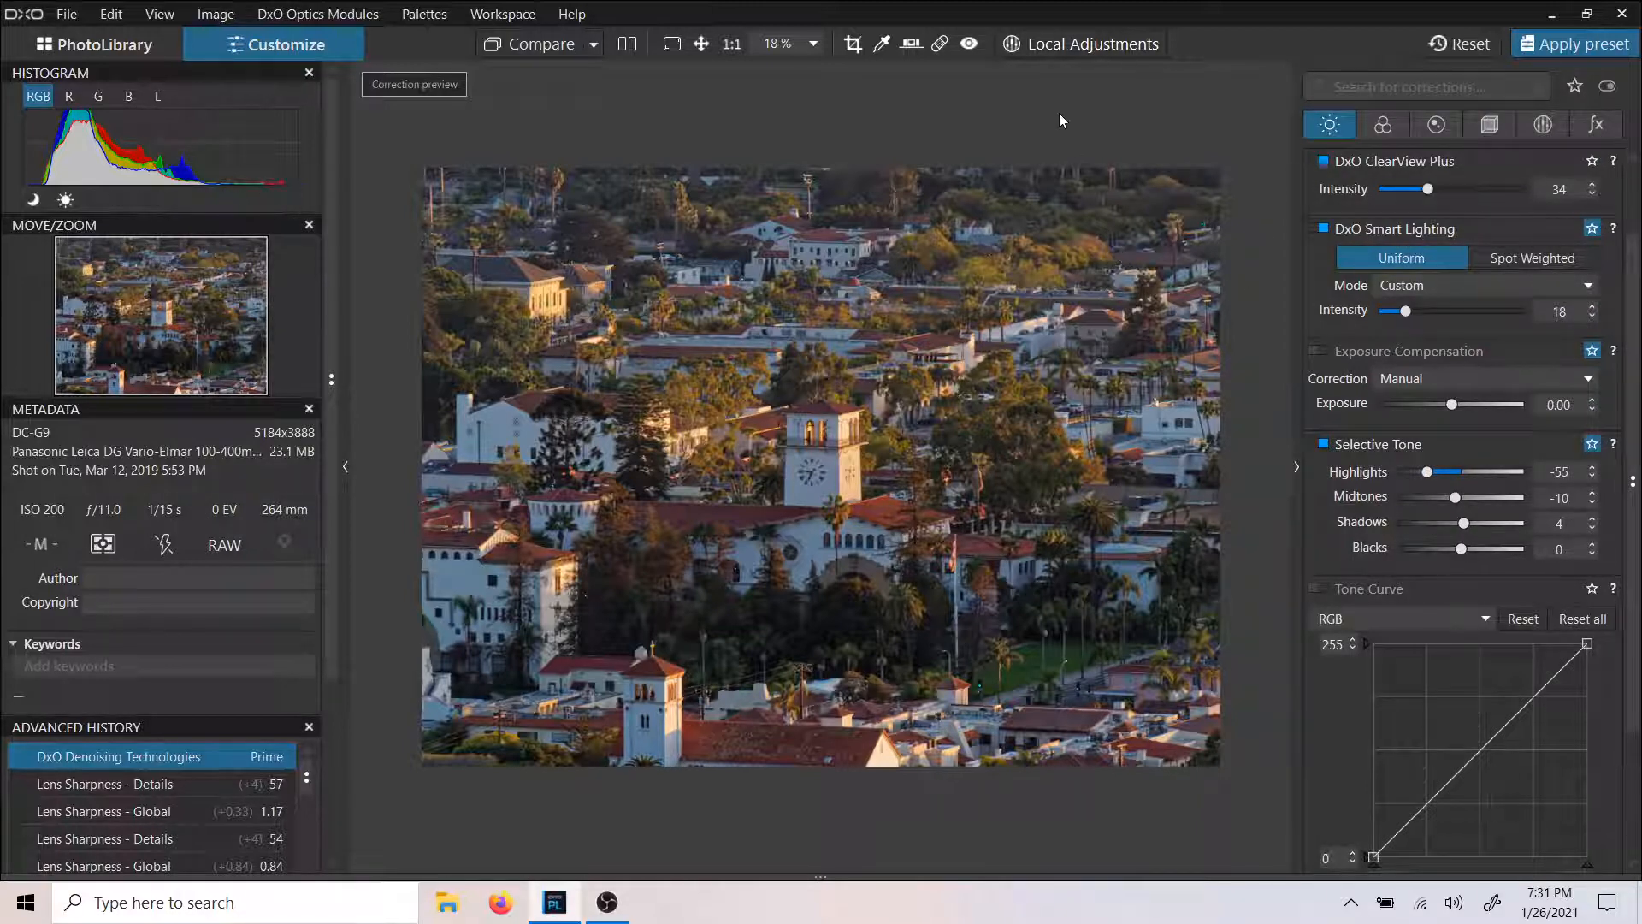
Add two local graduated filters, one from the photo's upper-left corner and one from its lower-right corner, each fading toward the clock tower.
left_click(1075, 34)
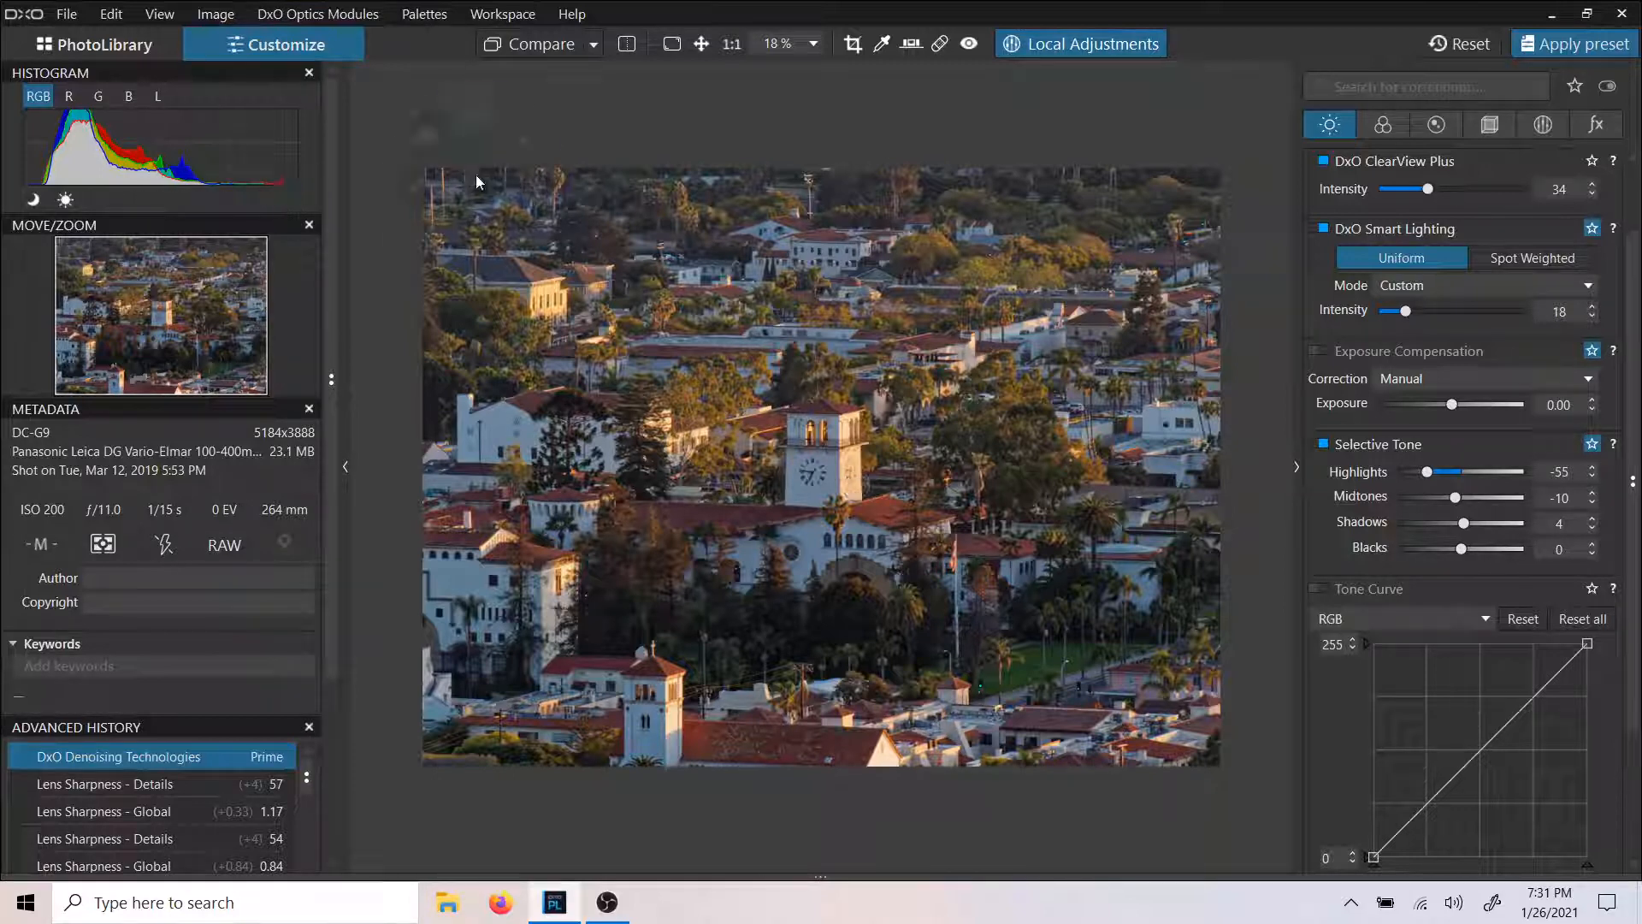
right_click(475, 175)
left_click(435, 142)
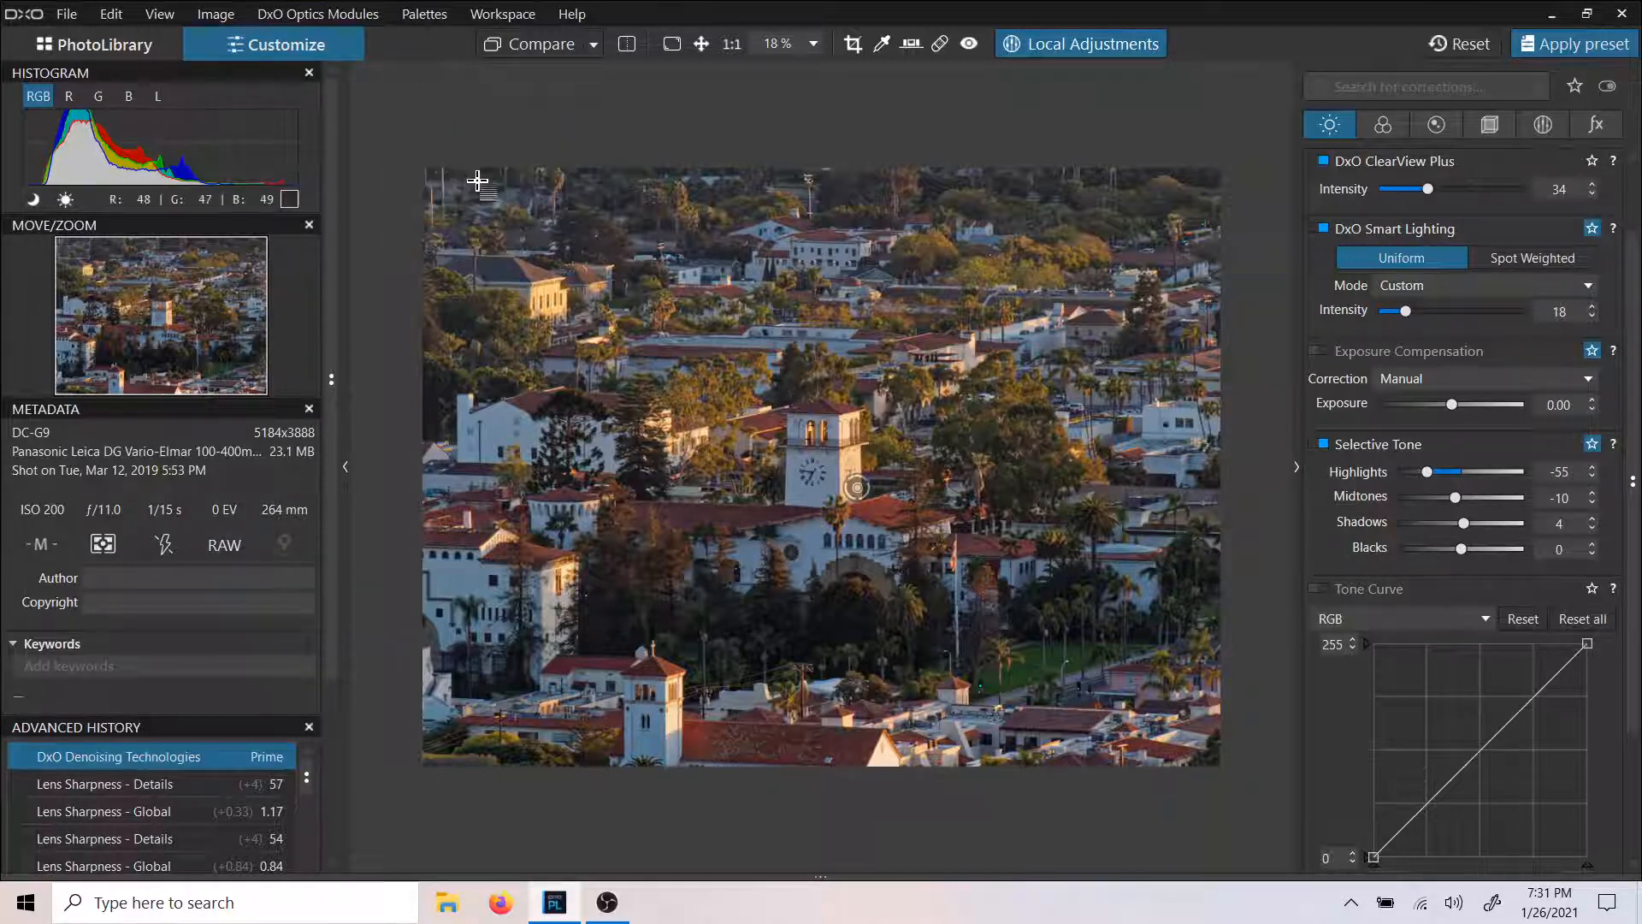
left_click_drag(465, 169, 587, 517)
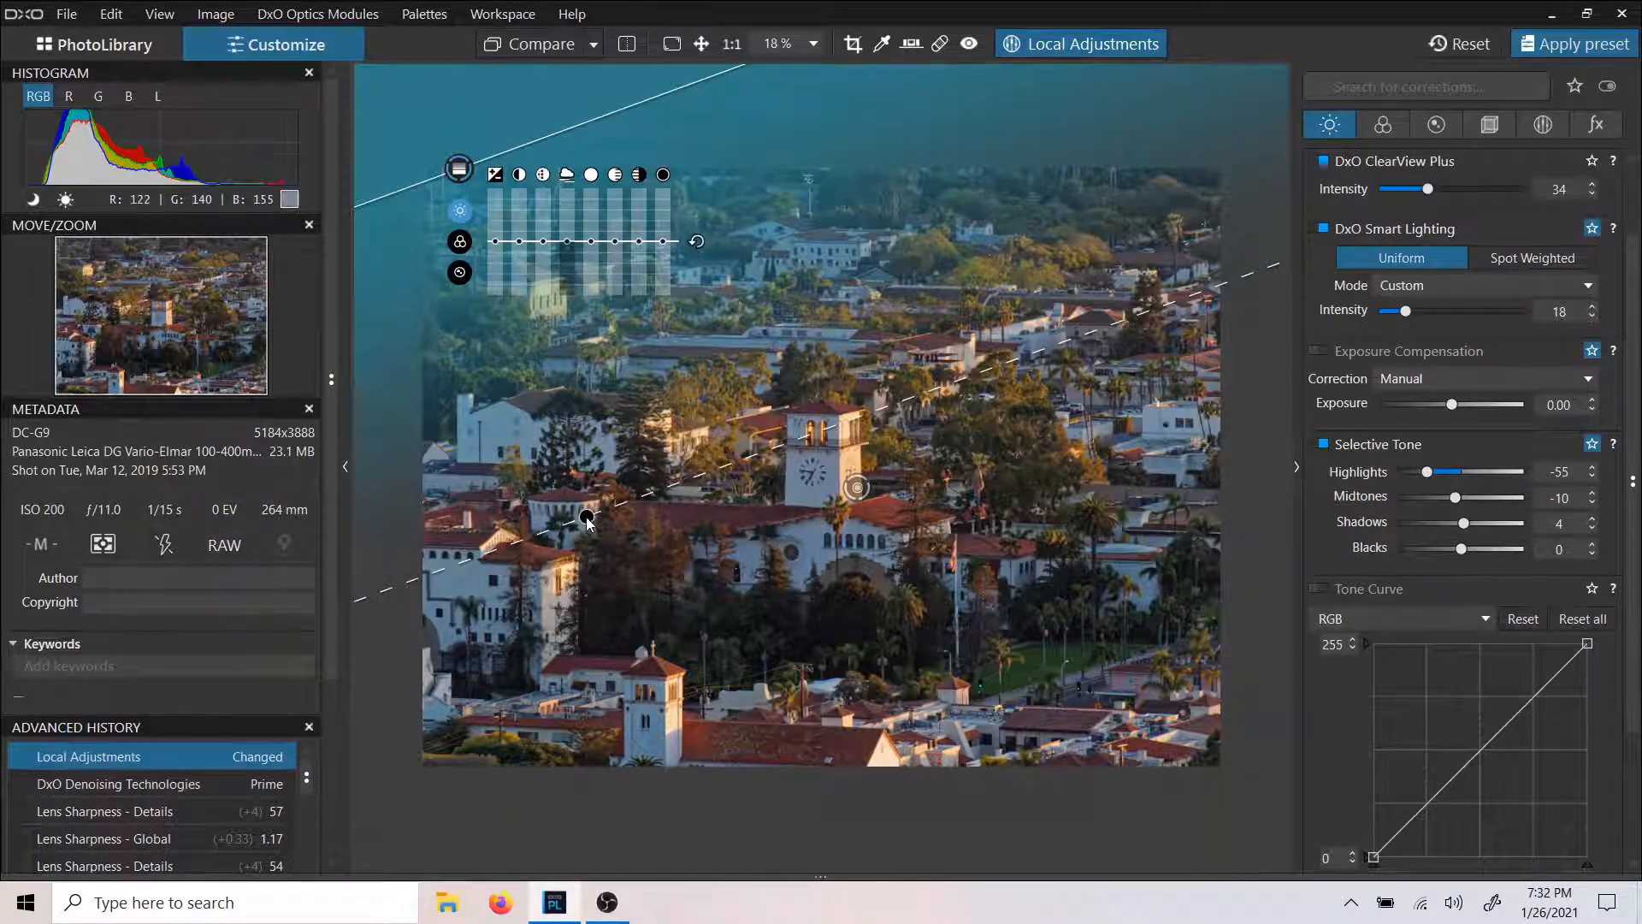
mouse_move(590, 522)
left_mouse_down()
mouse_move(614, 519)
mouse_move(585, 497)
left_mouse_up()
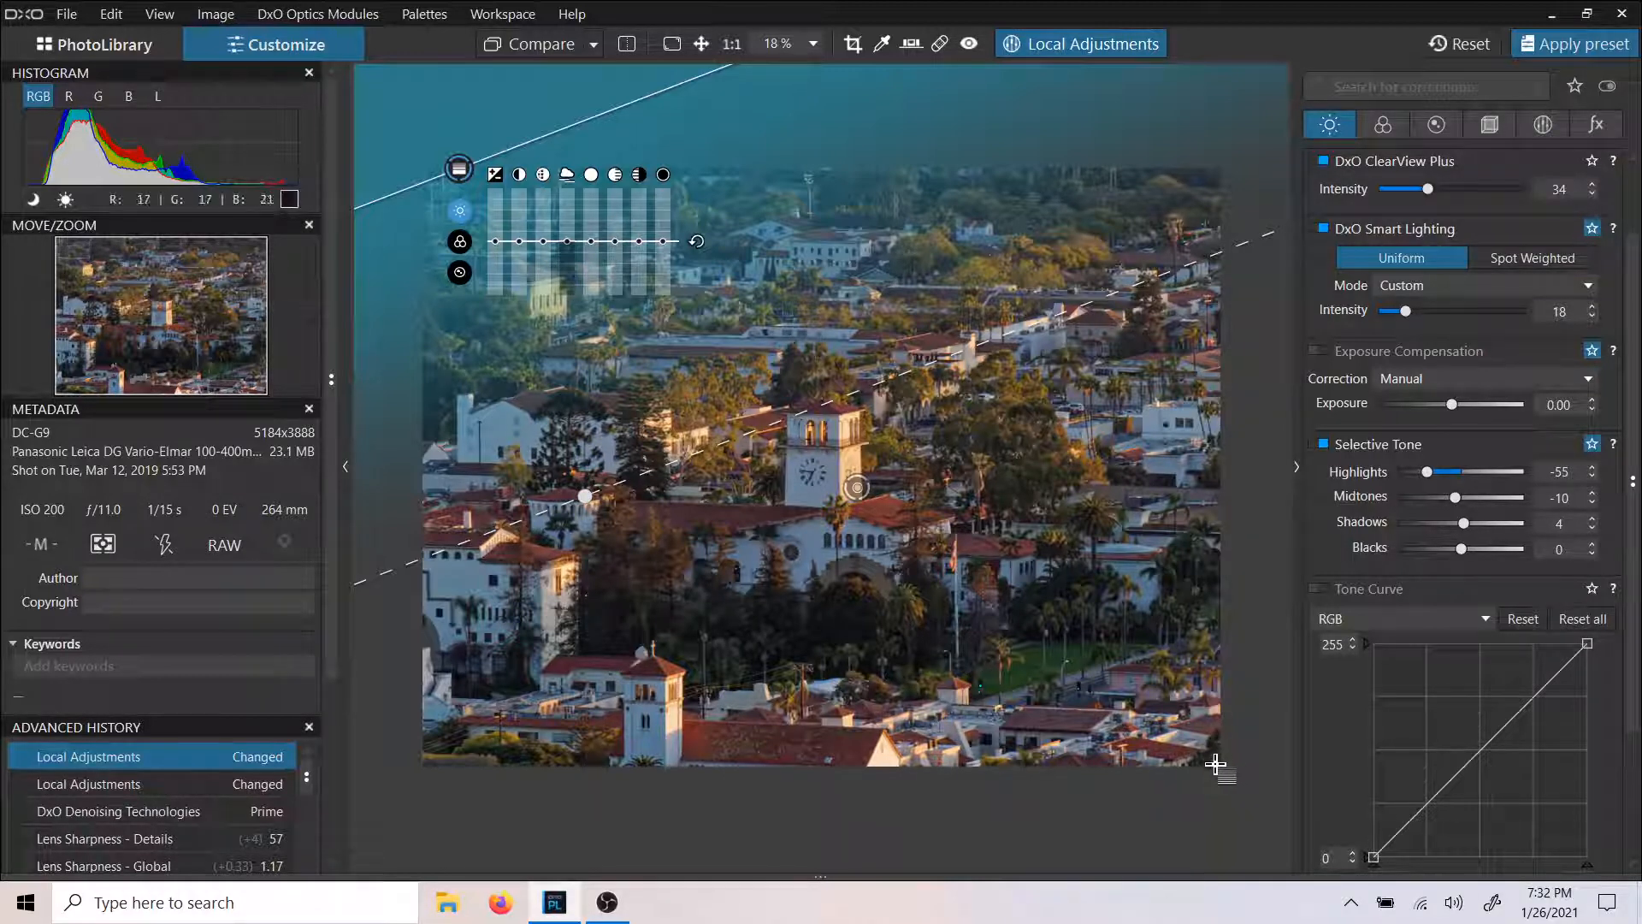
left_click_drag(1219, 763, 1035, 450)
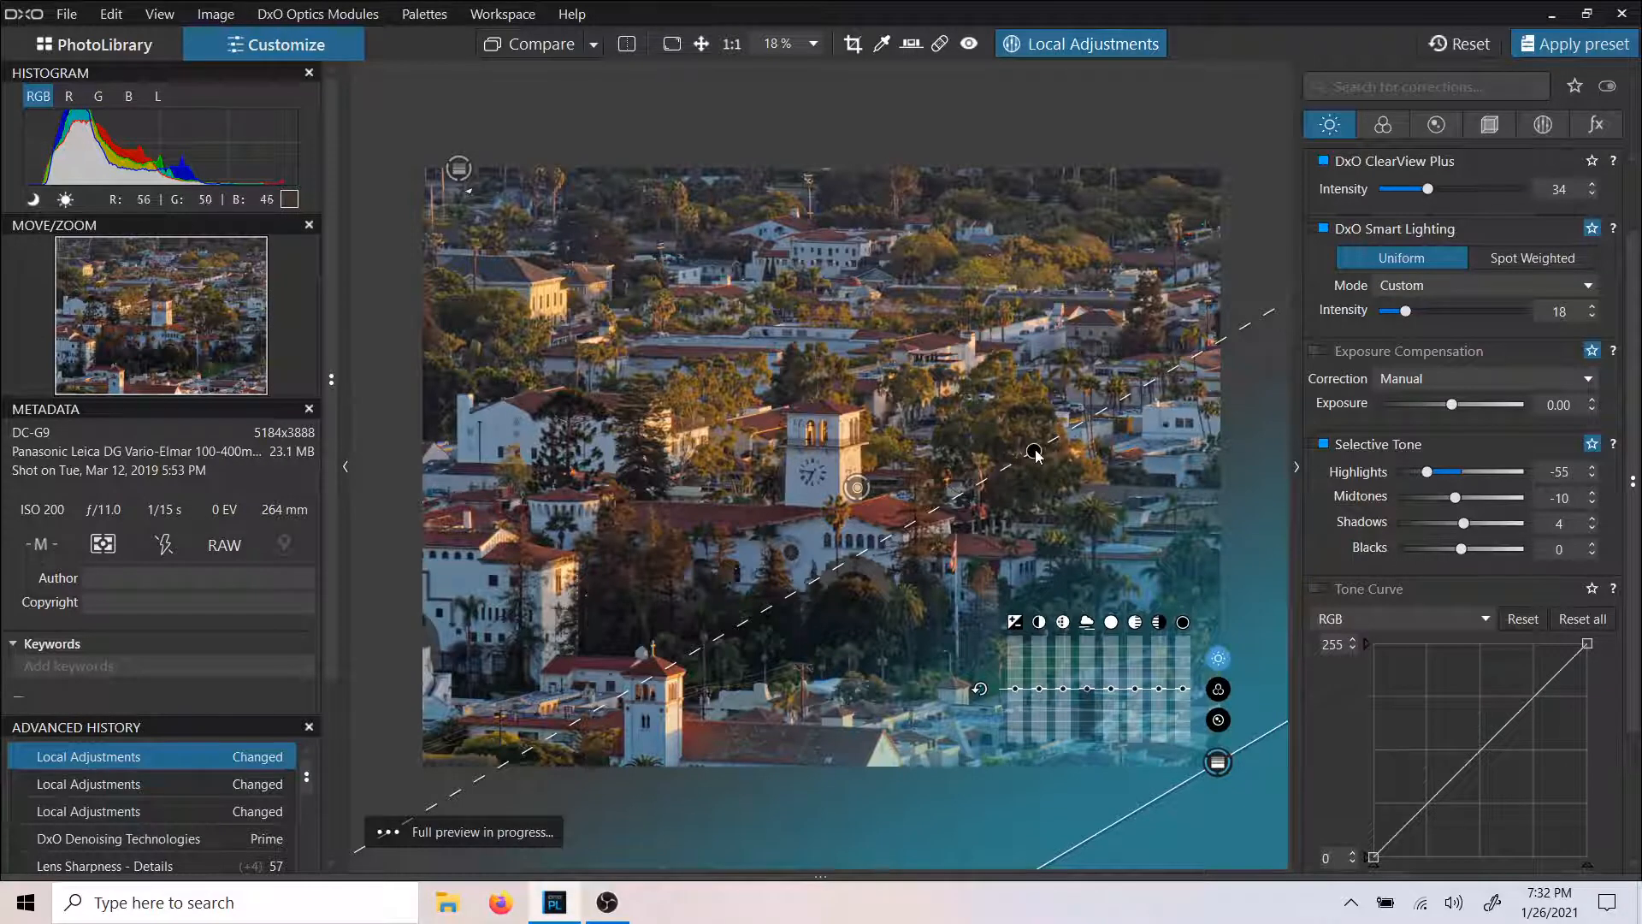
left_click_drag(1034, 451, 1050, 463)
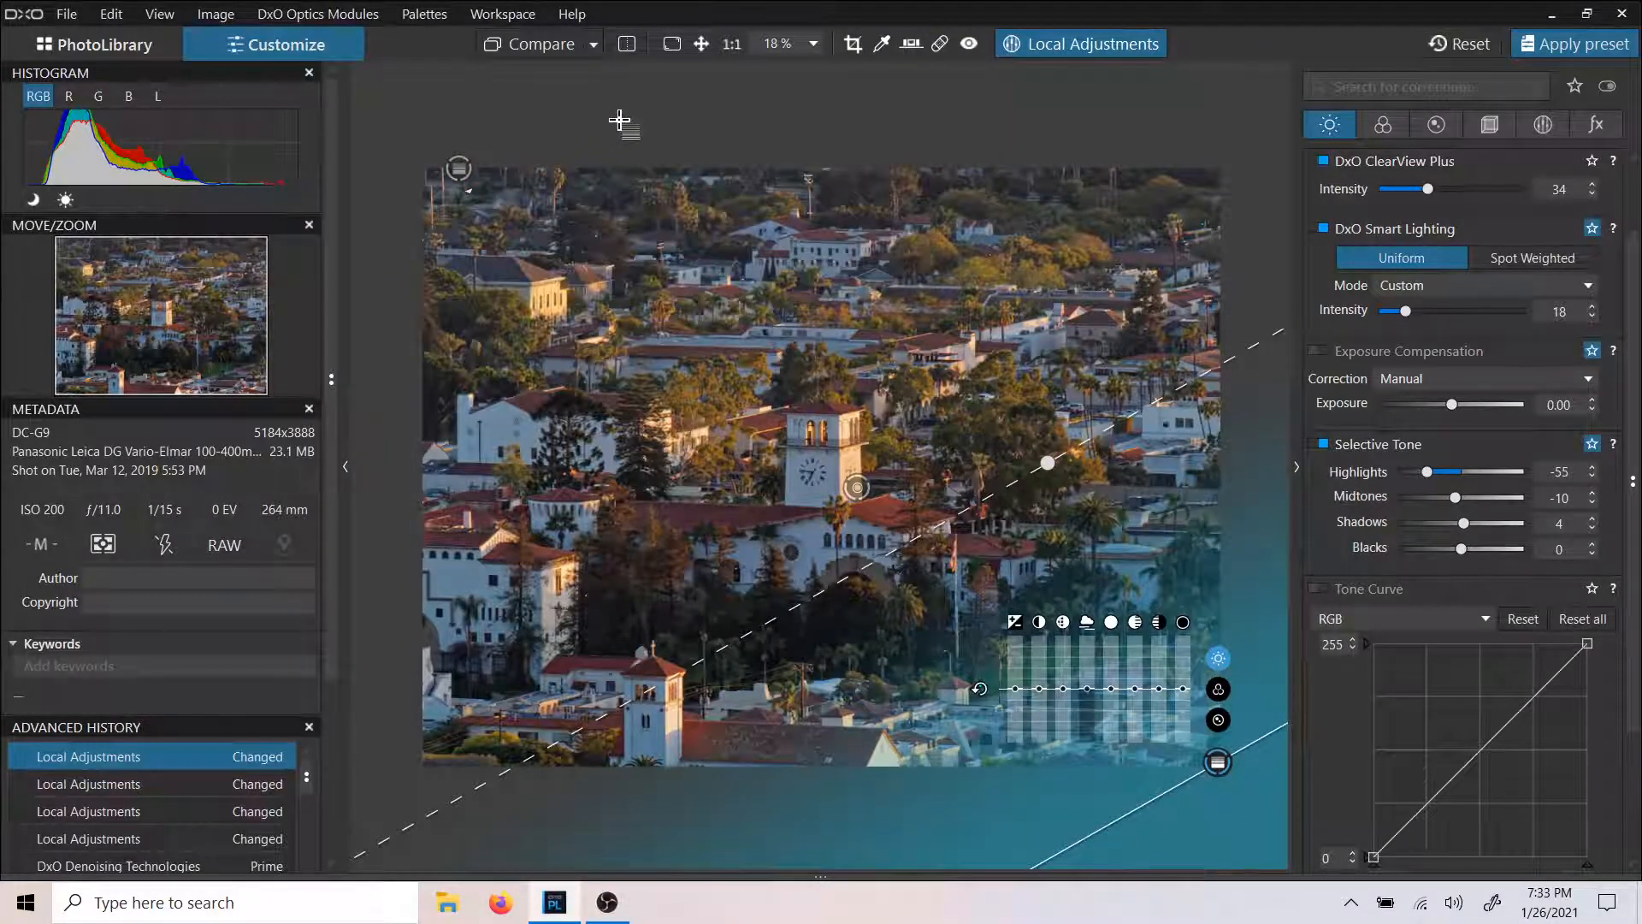
Add a moderate blur to the graduated filter at the photo's upper-left corner.
mouse_move(459, 177)
left_click(459, 170)
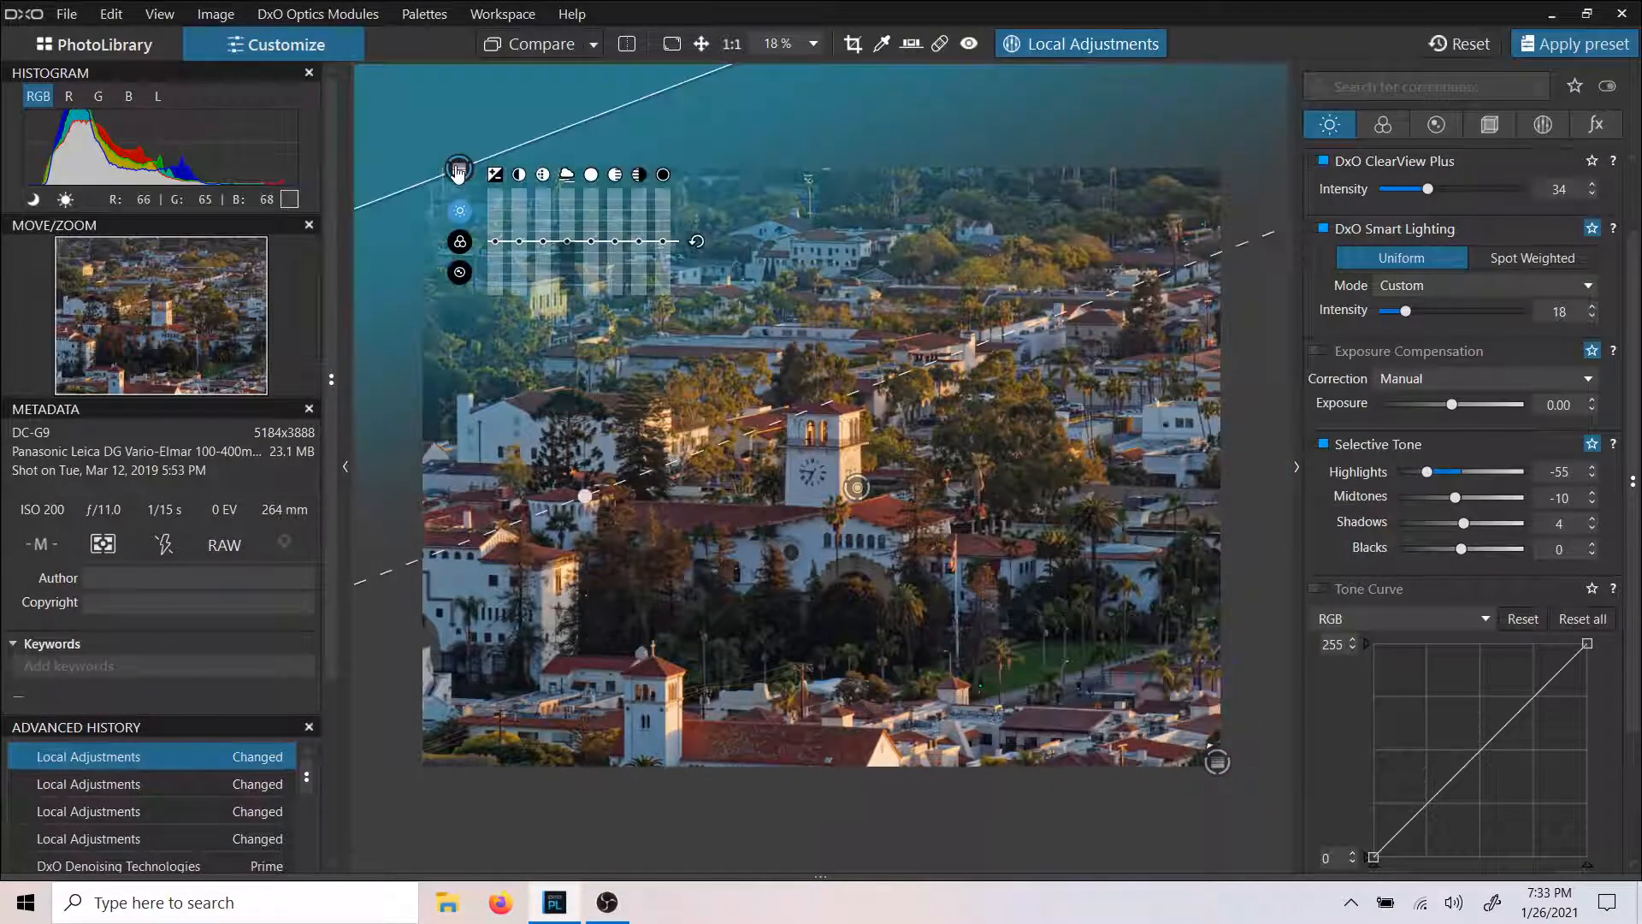
left_click(460, 272)
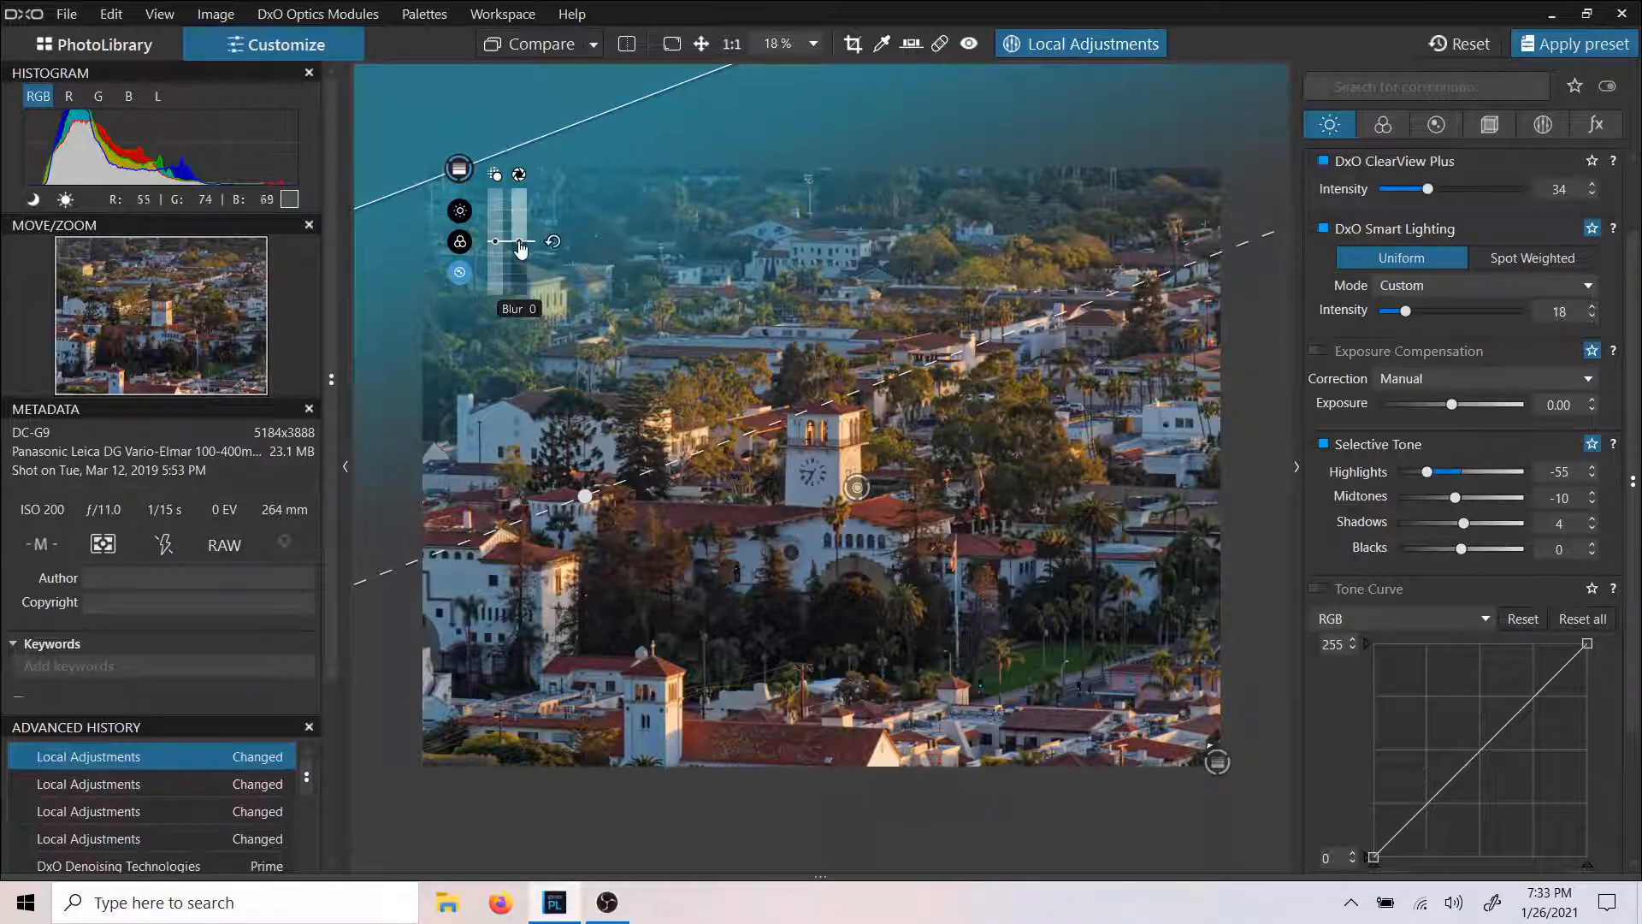
mouse_move(522, 245)
left_mouse_down()
mouse_move(516, 213)
mouse_move(519, 230)
left_mouse_up()
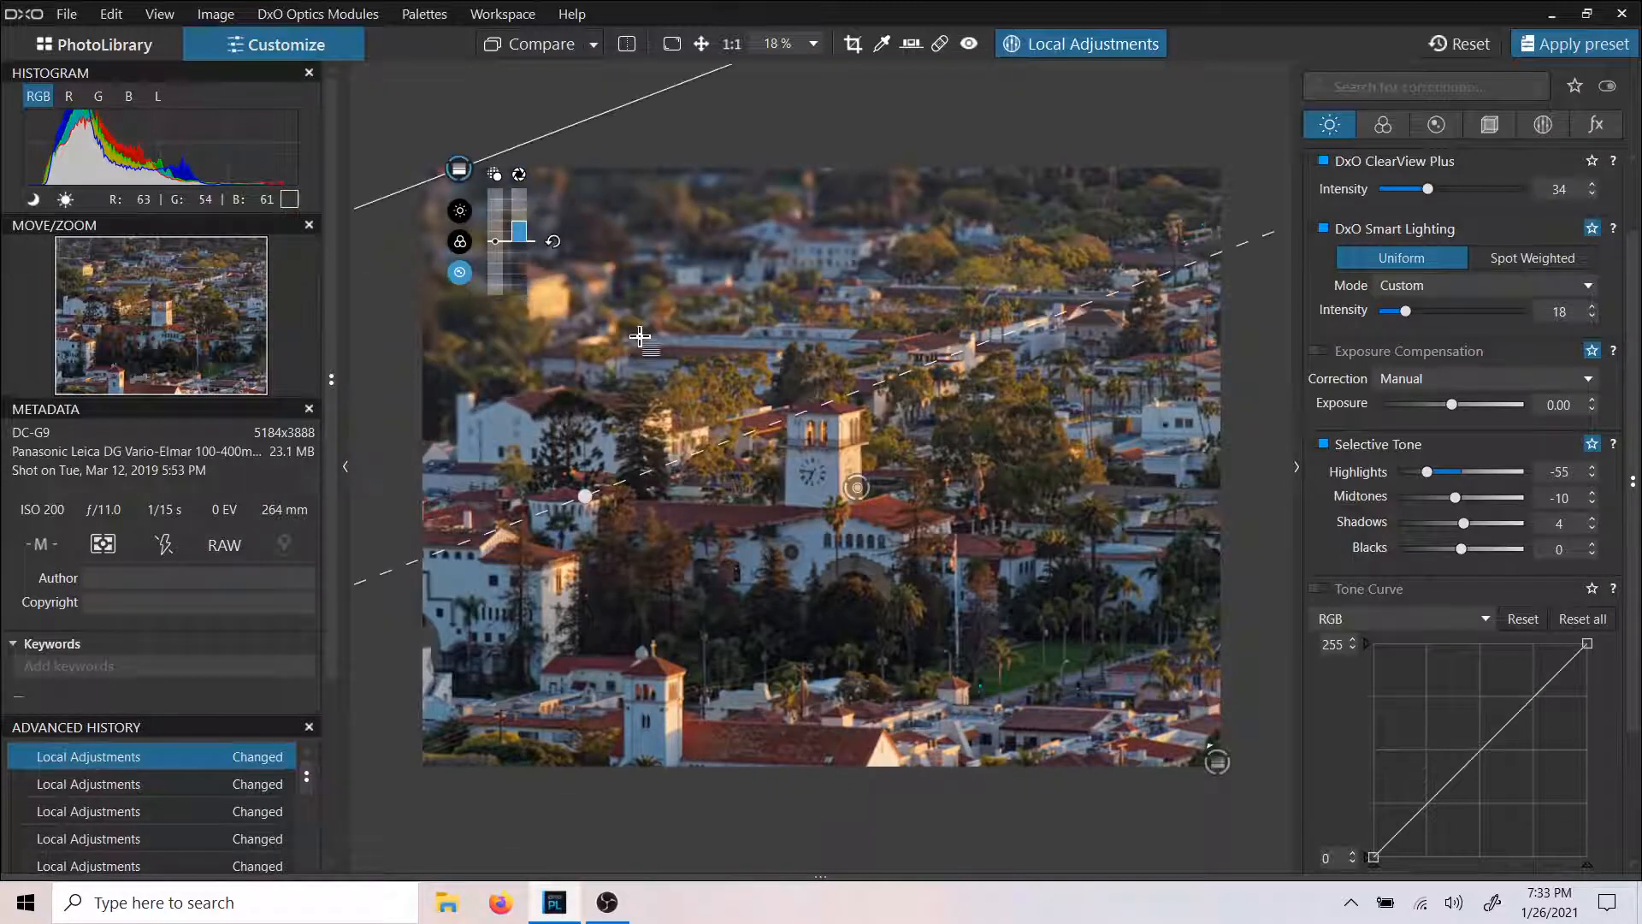
Add a moderate blur to the lower-right graduated filter and extend its fade up past the clock tower.
left_click(1218, 763)
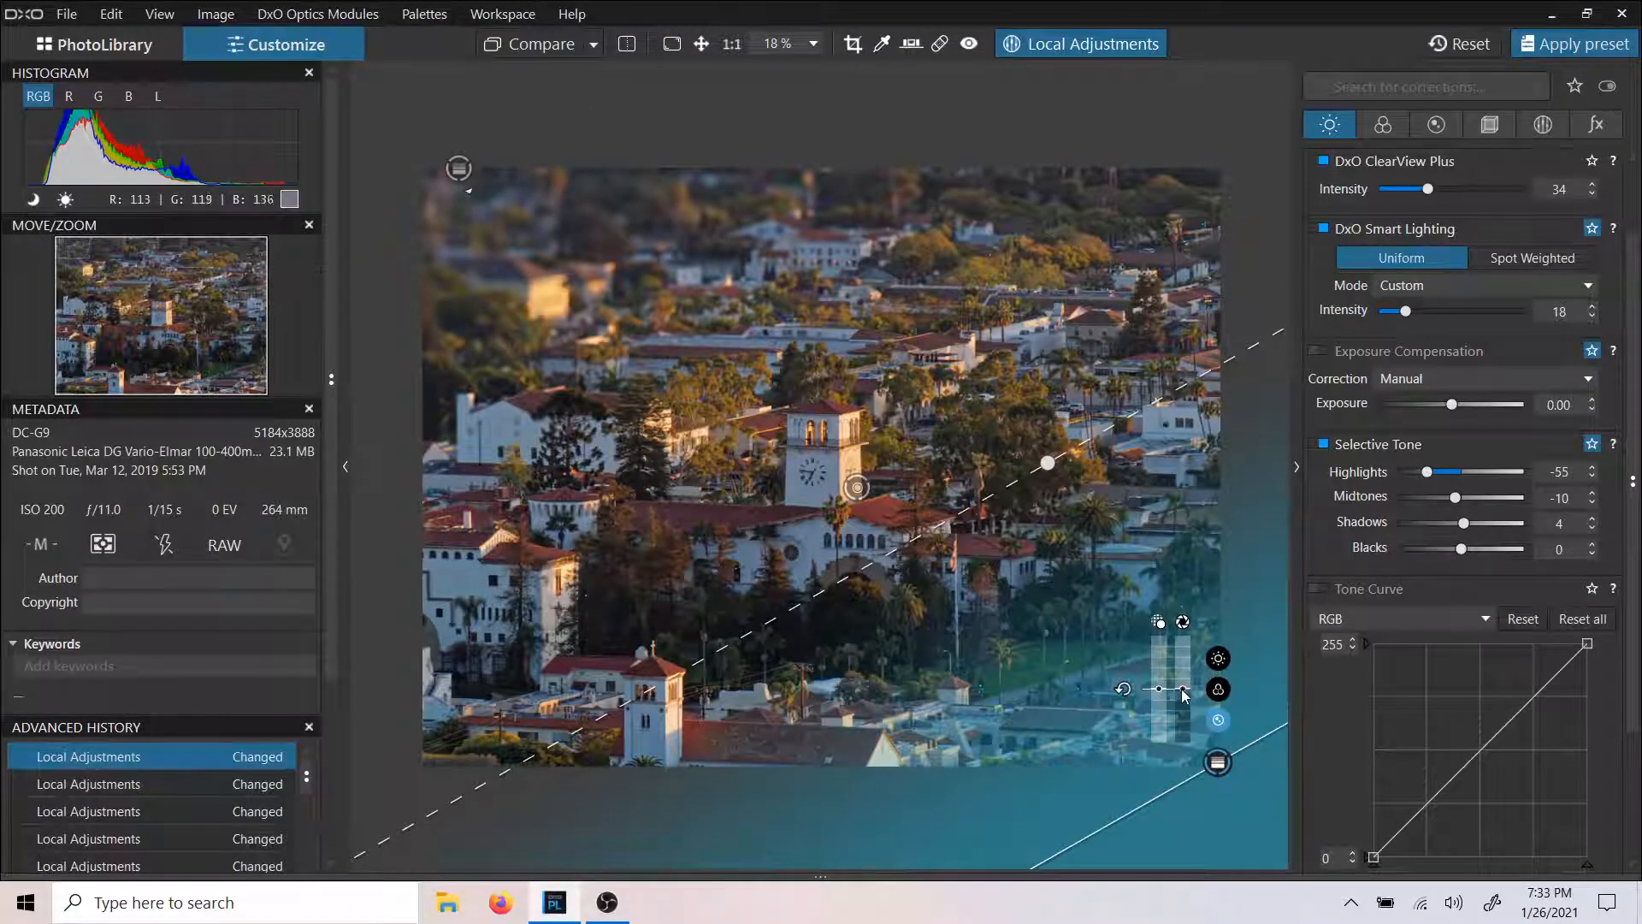
left_click_drag(1182, 690, 1185, 674)
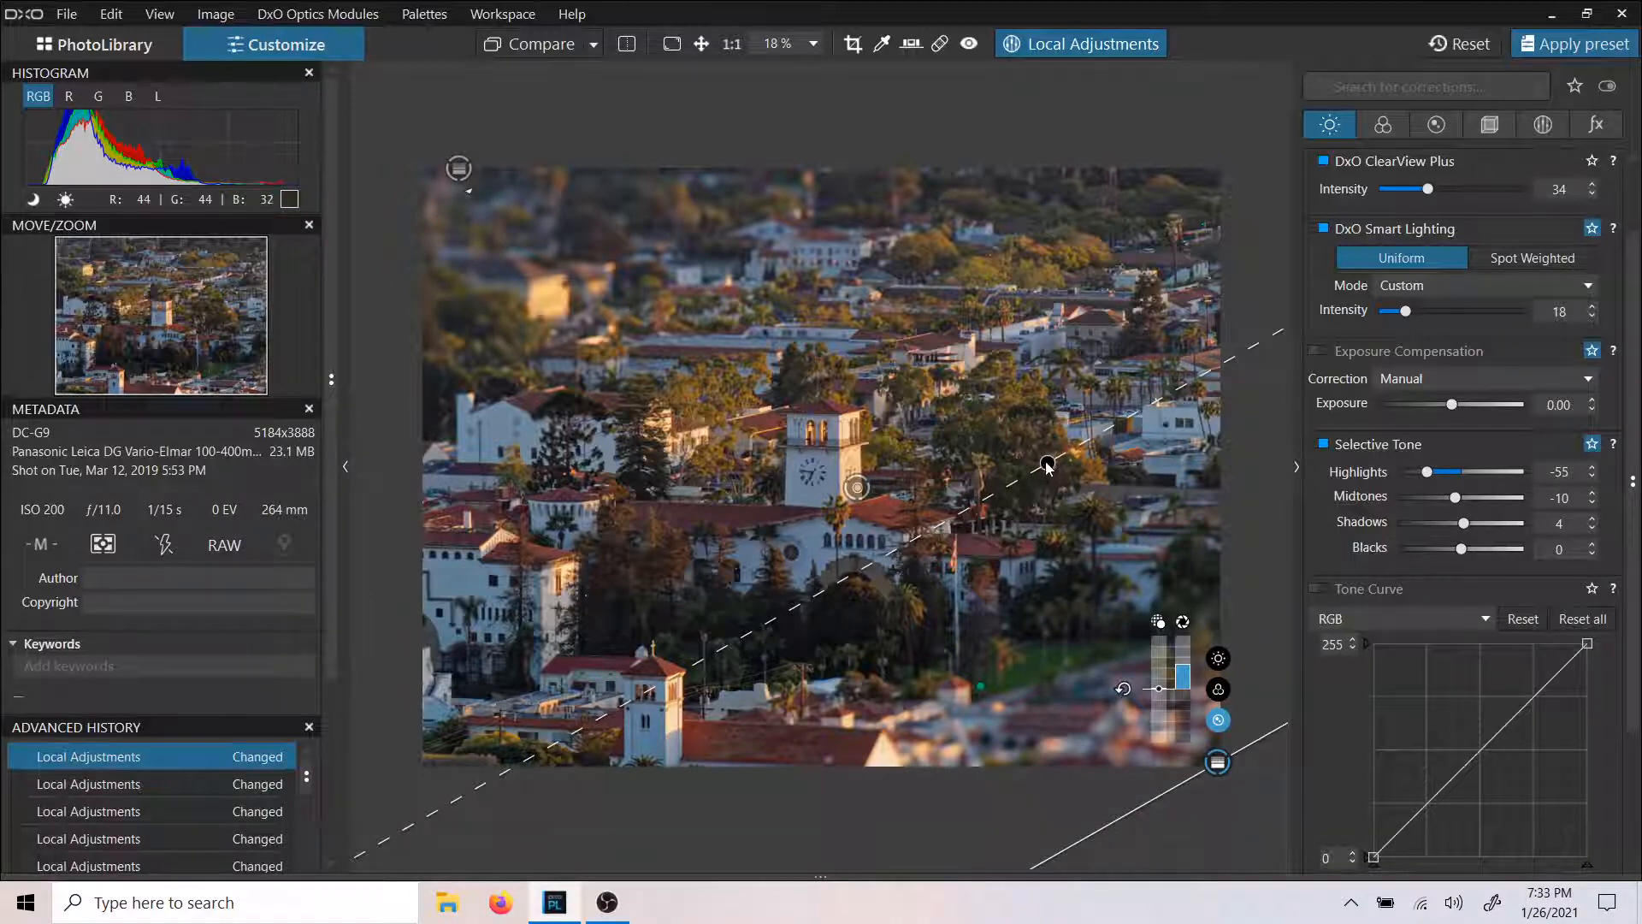
left_click_drag(1048, 464, 981, 401)
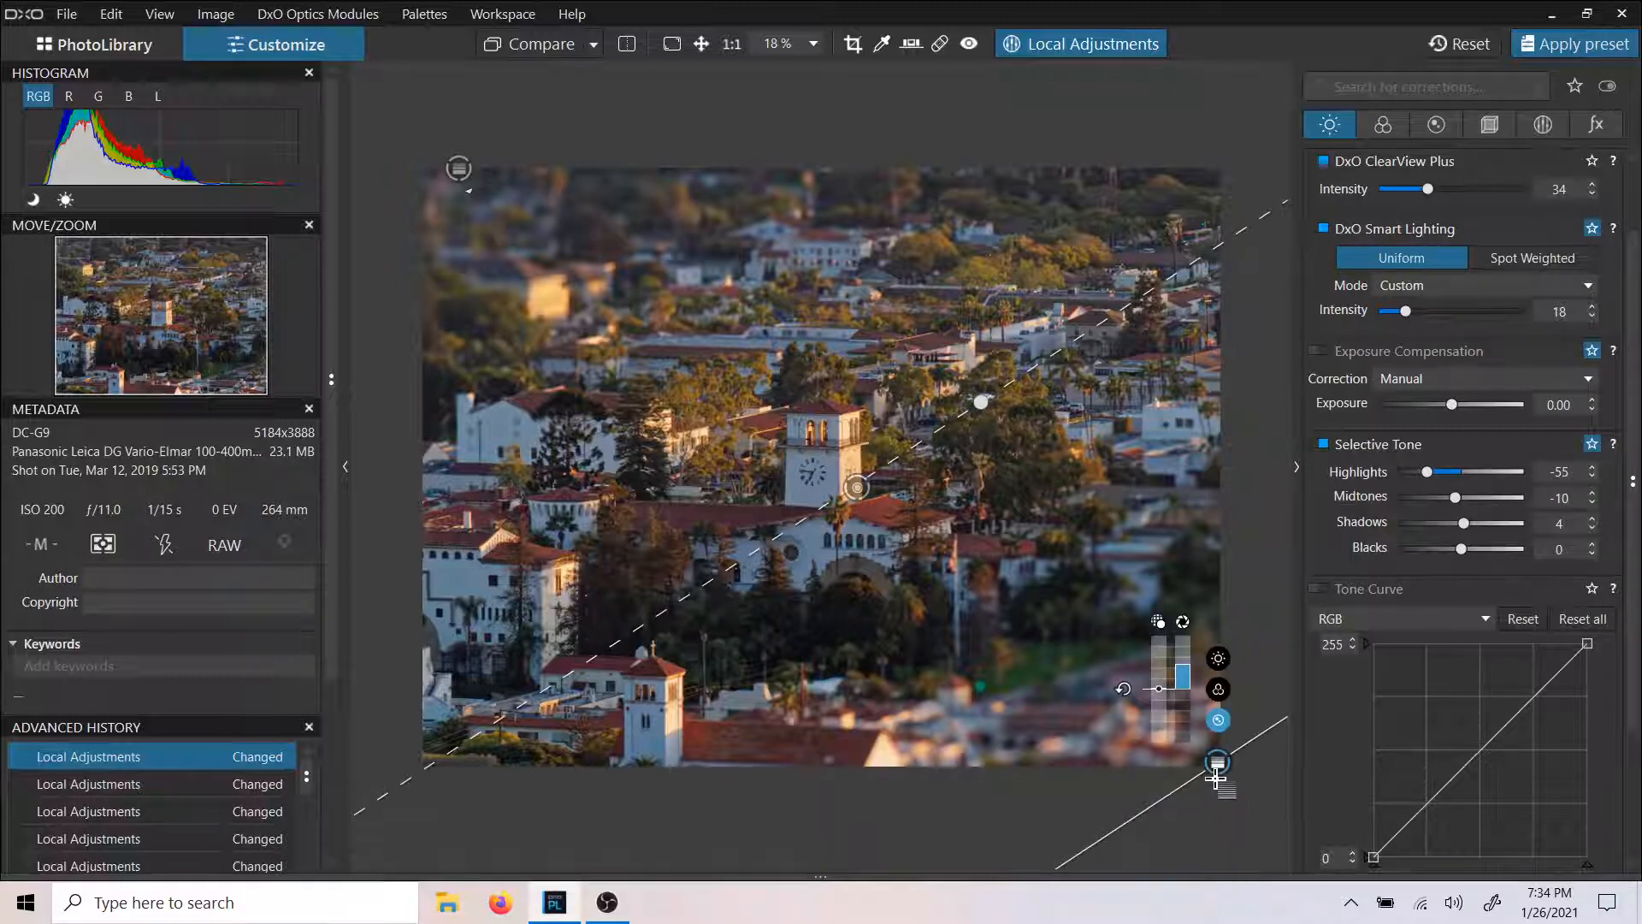
Erase the lower-right filter's mask over the building at the clock tower's base using a slightly larger eraser, and leave local adjustments.
right_click(1215, 766)
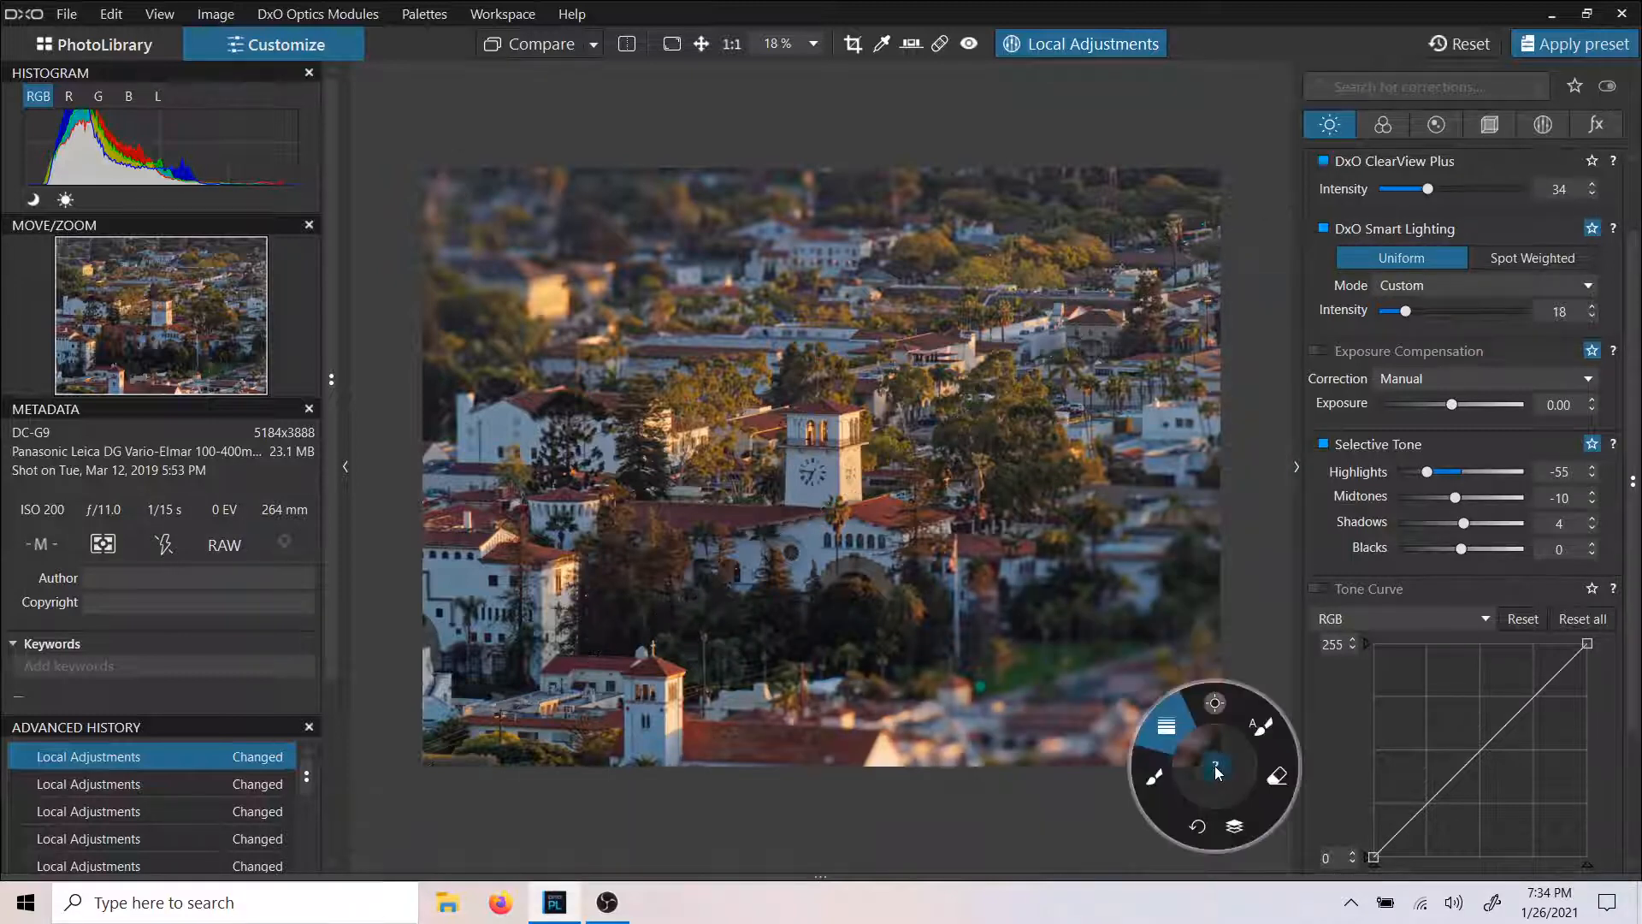
left_click(1268, 777)
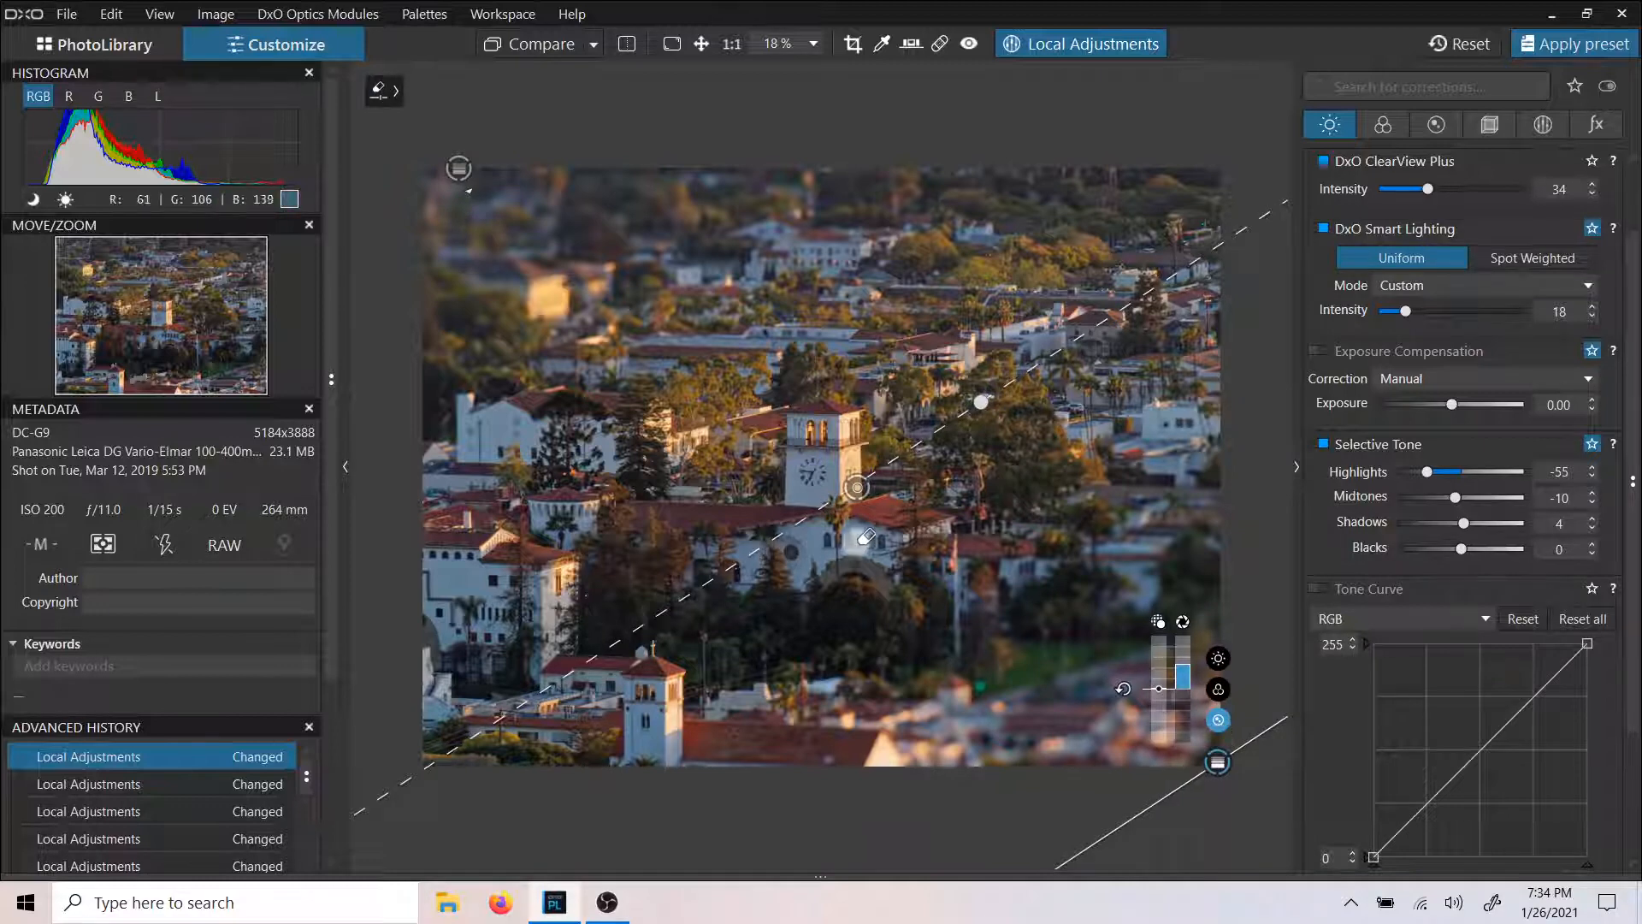
left_click(386, 92)
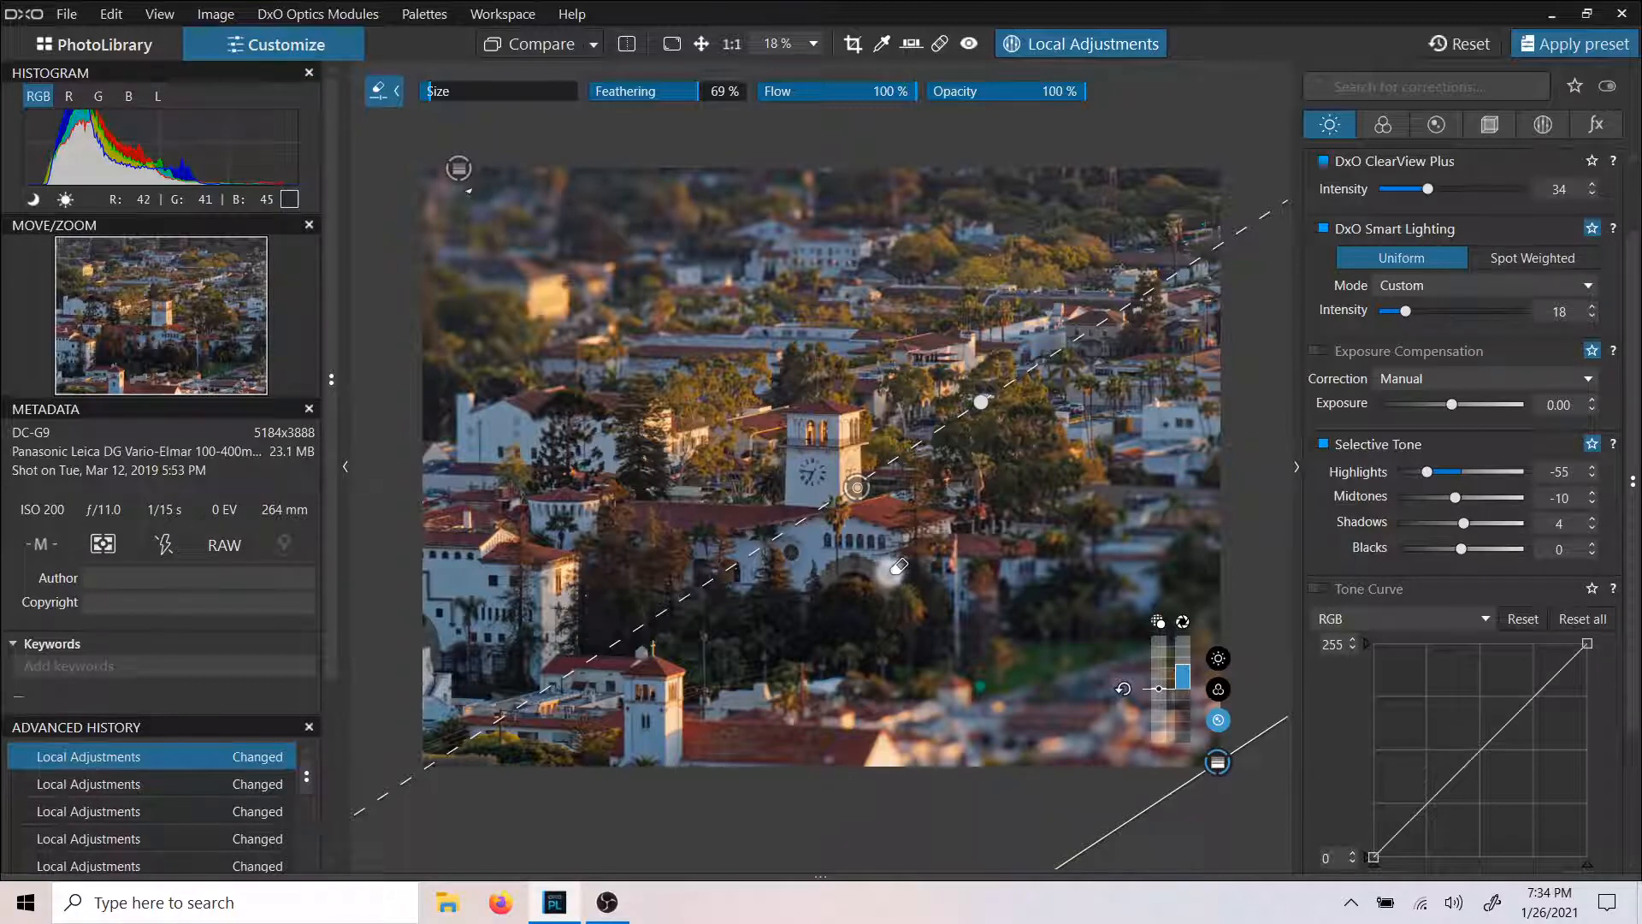
scroll(891, 573, "up", 3)
left_click_drag(843, 543, 880, 536)
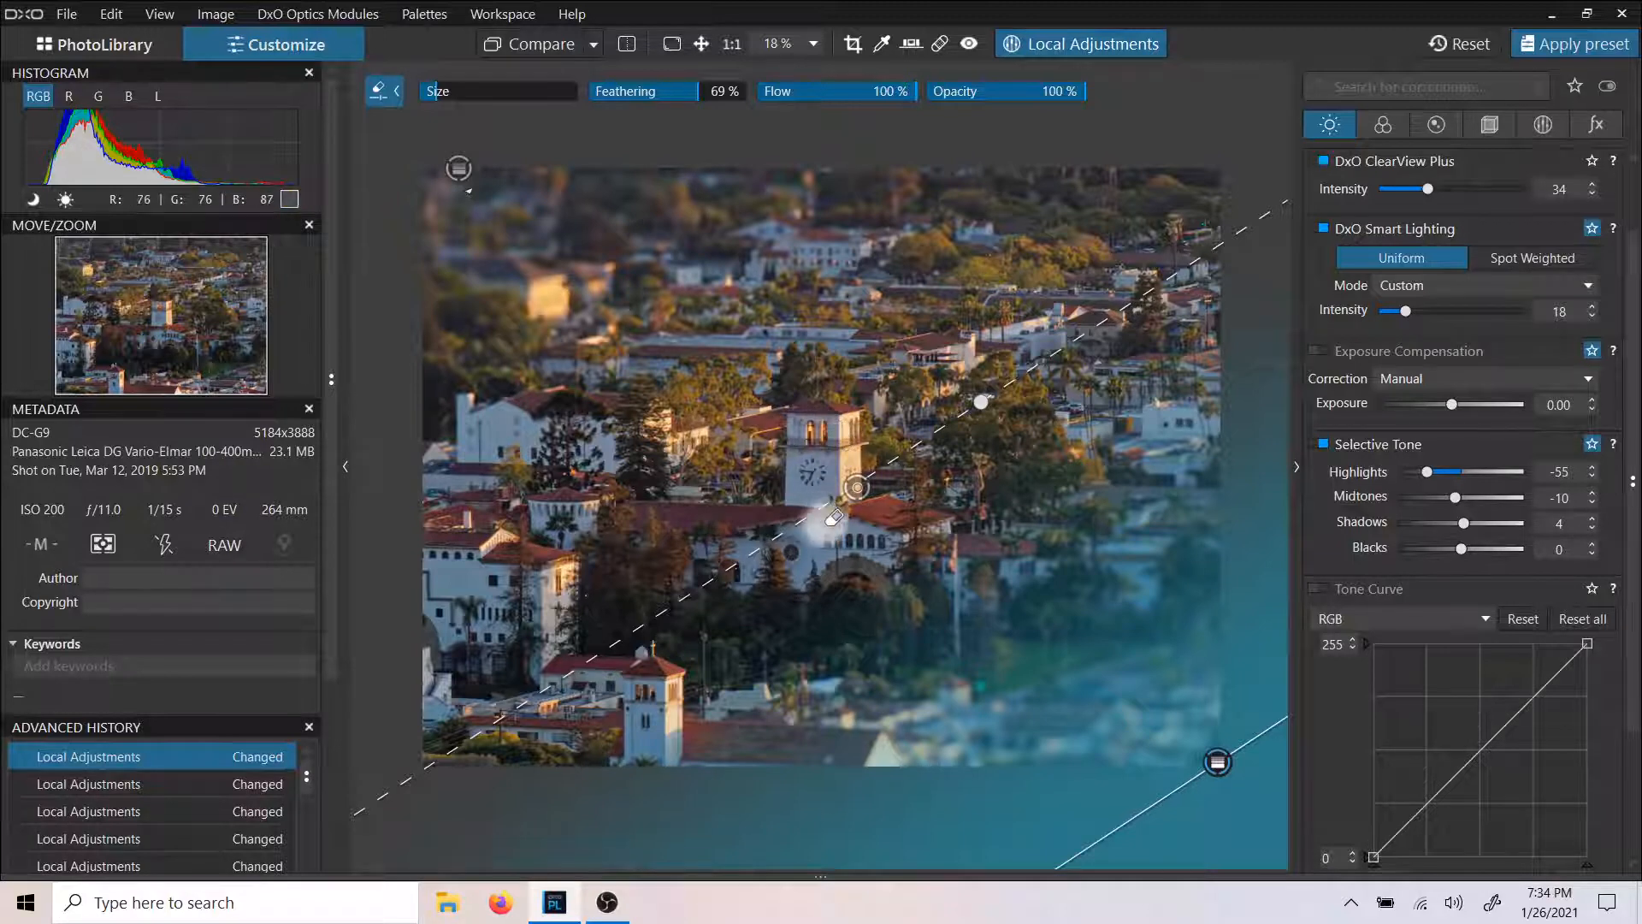
left_click_drag(827, 524, 838, 539)
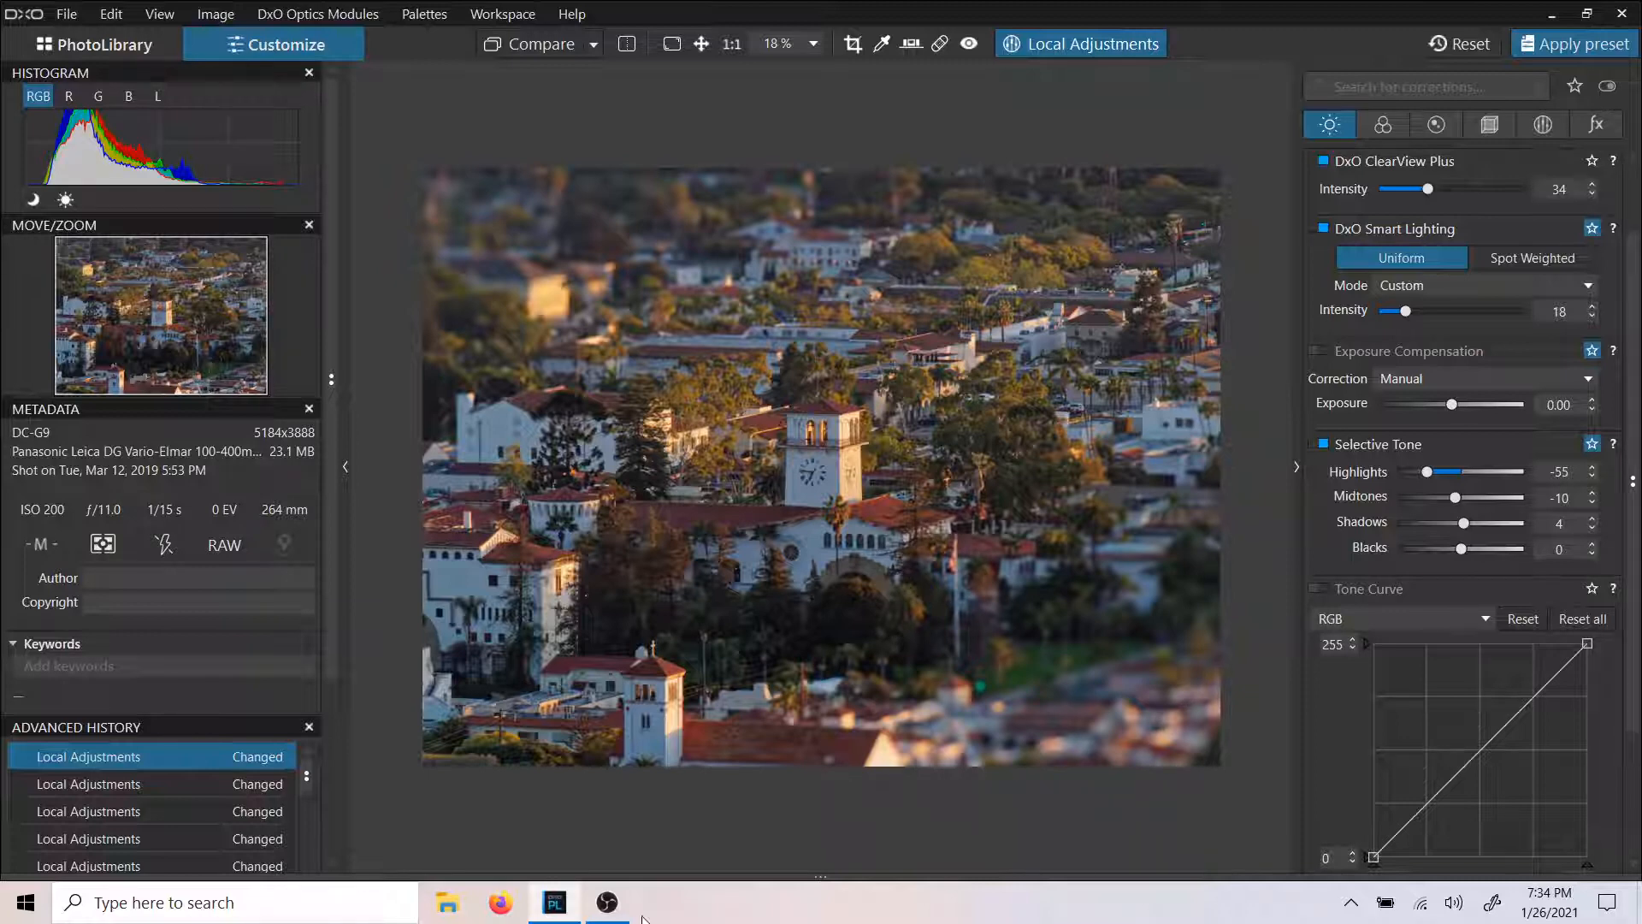
left_click(1128, 38)
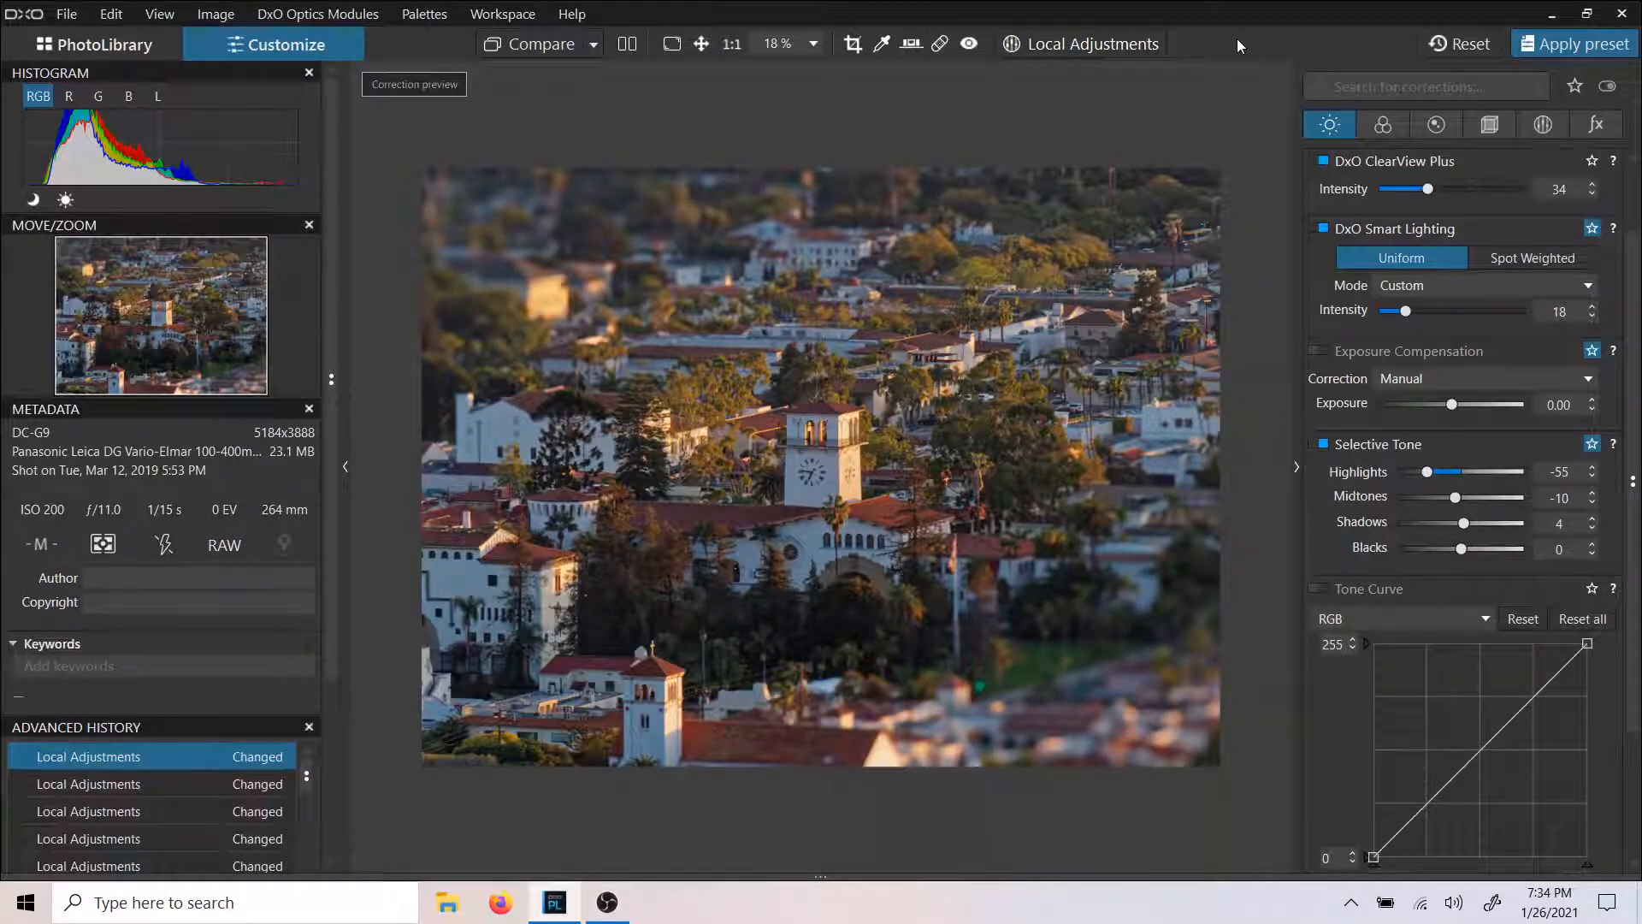
left_click(608, 902)
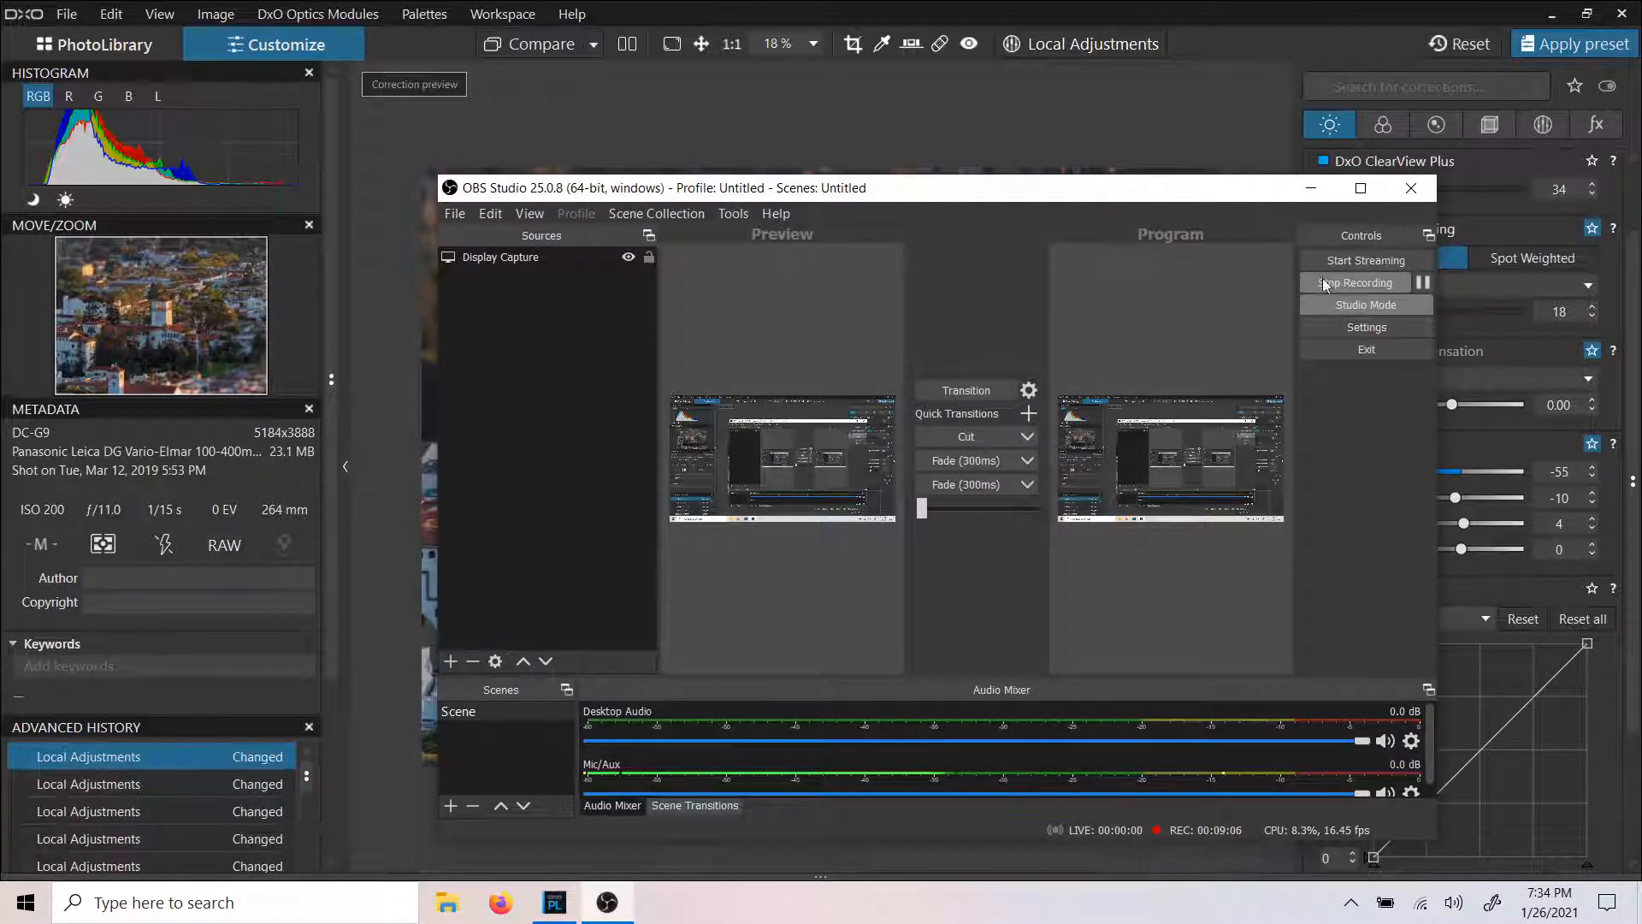